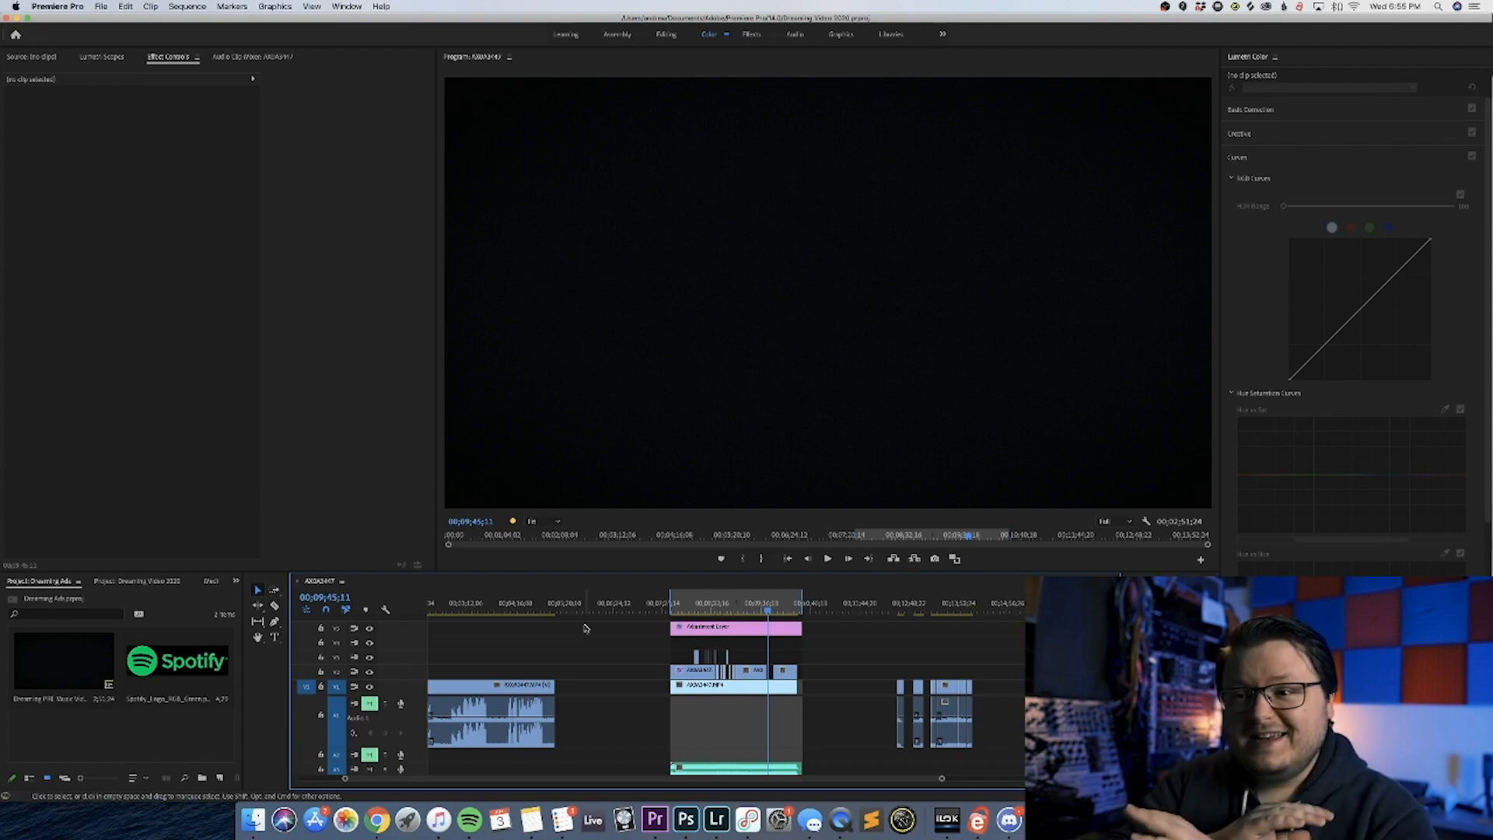
Create a new sequence from the Dreaming PRE Music Video Demo clip in the project.
click(189, 740)
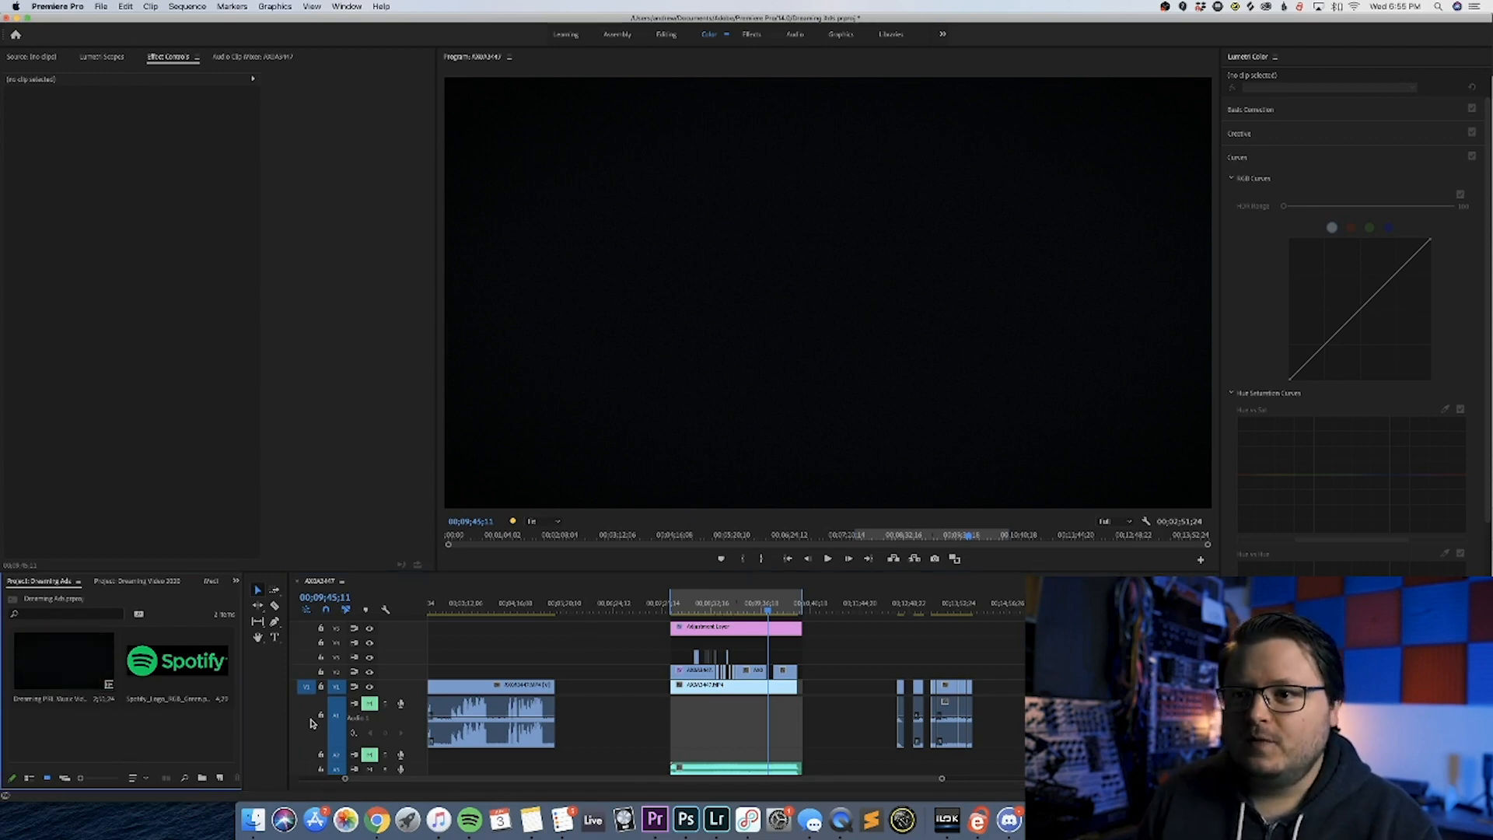
right_click(60, 658)
click(35, 651)
click(177, 668)
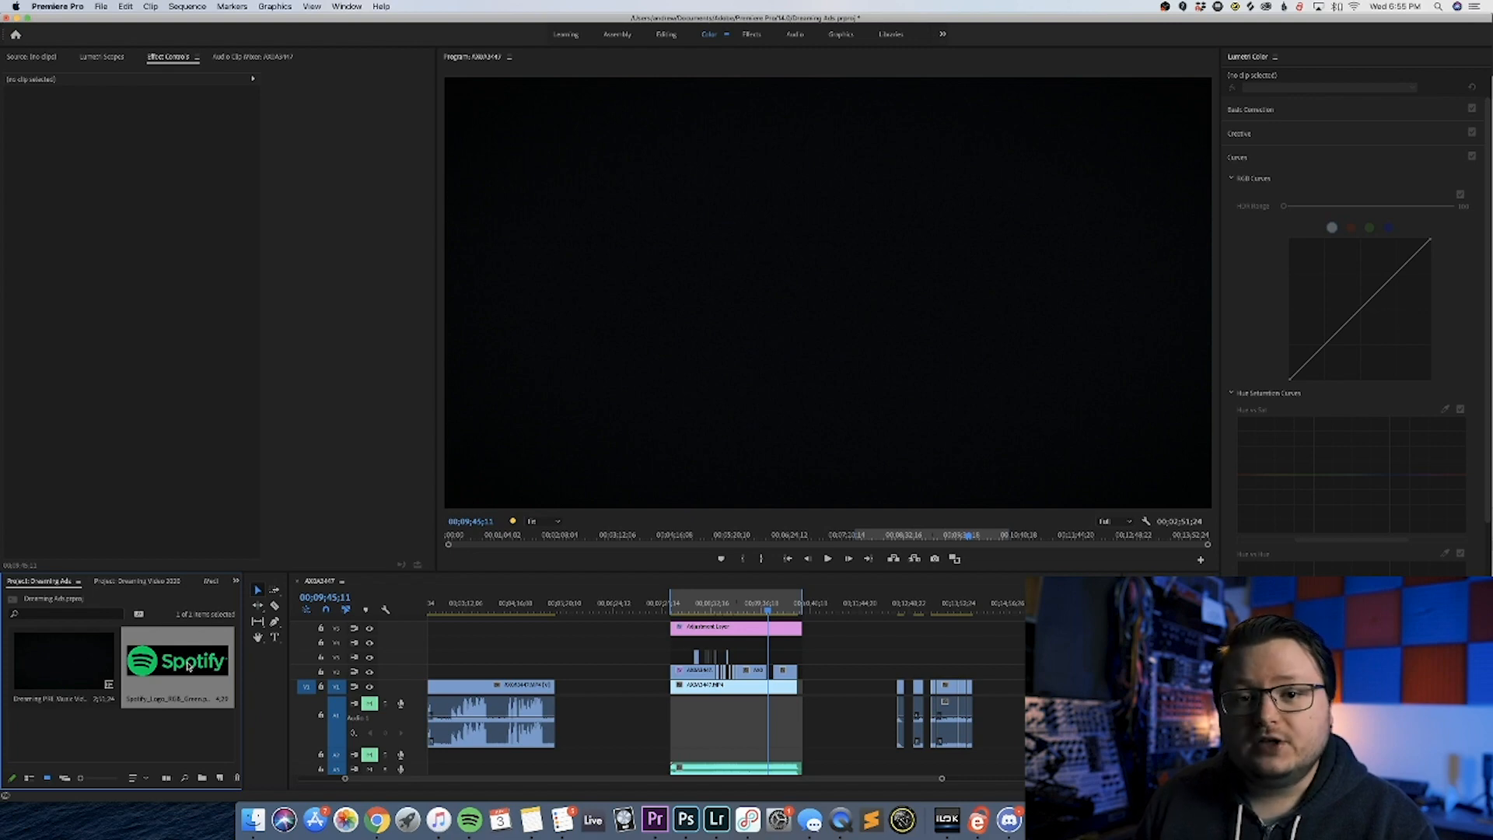
click(60, 657)
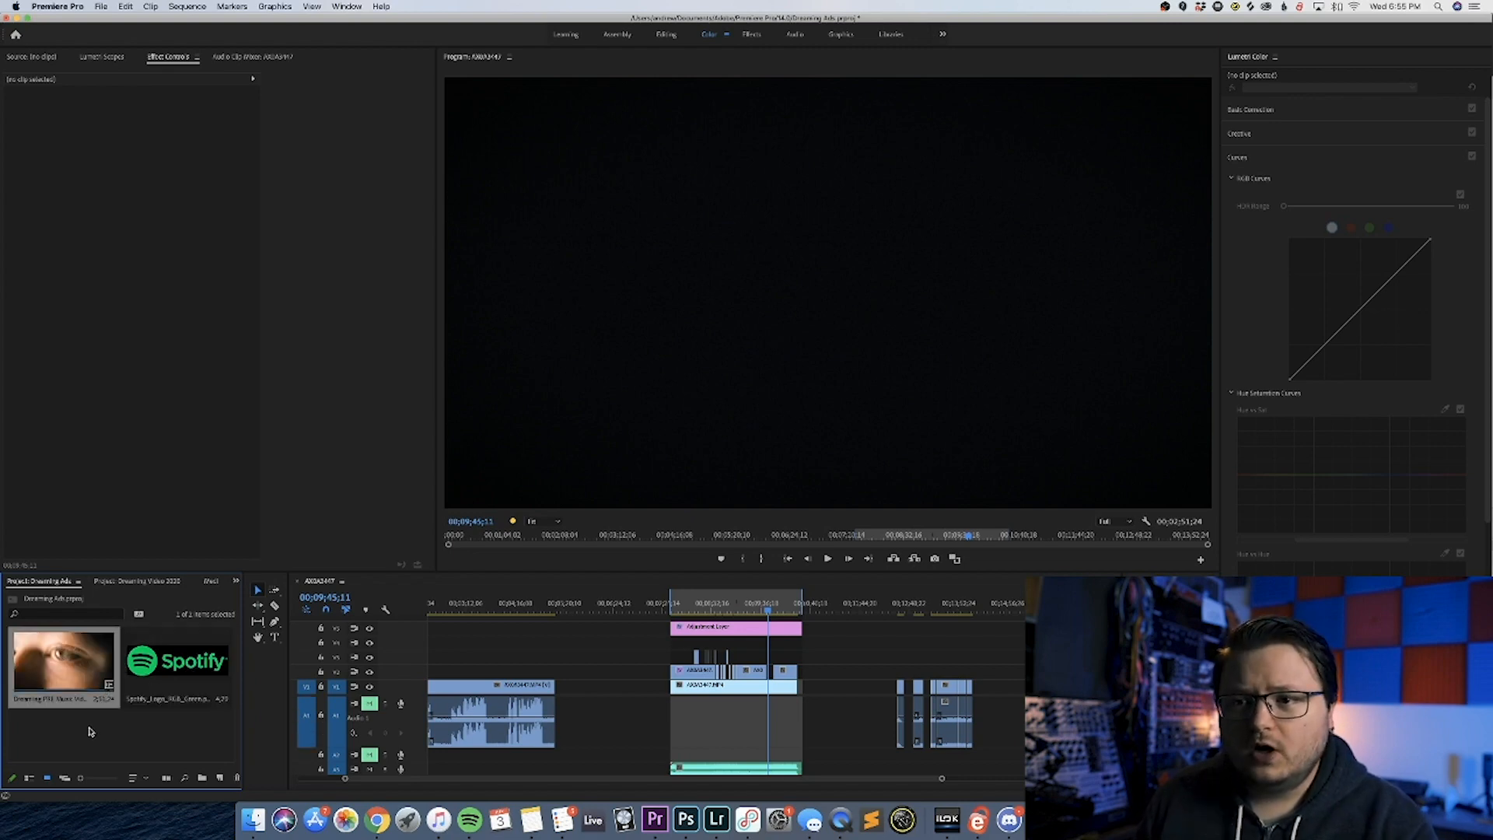
right_click(57, 679)
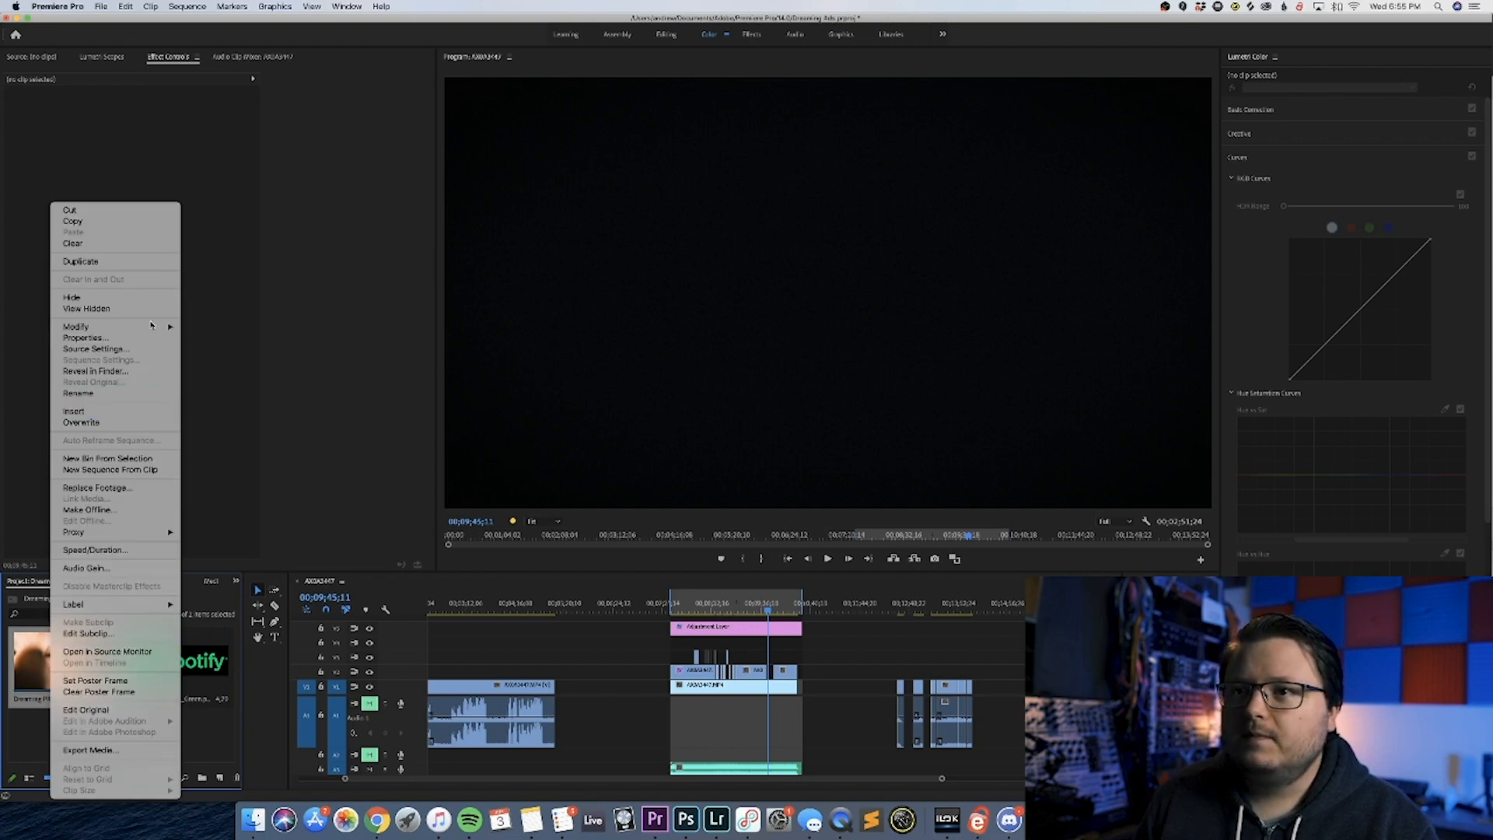
click(139, 470)
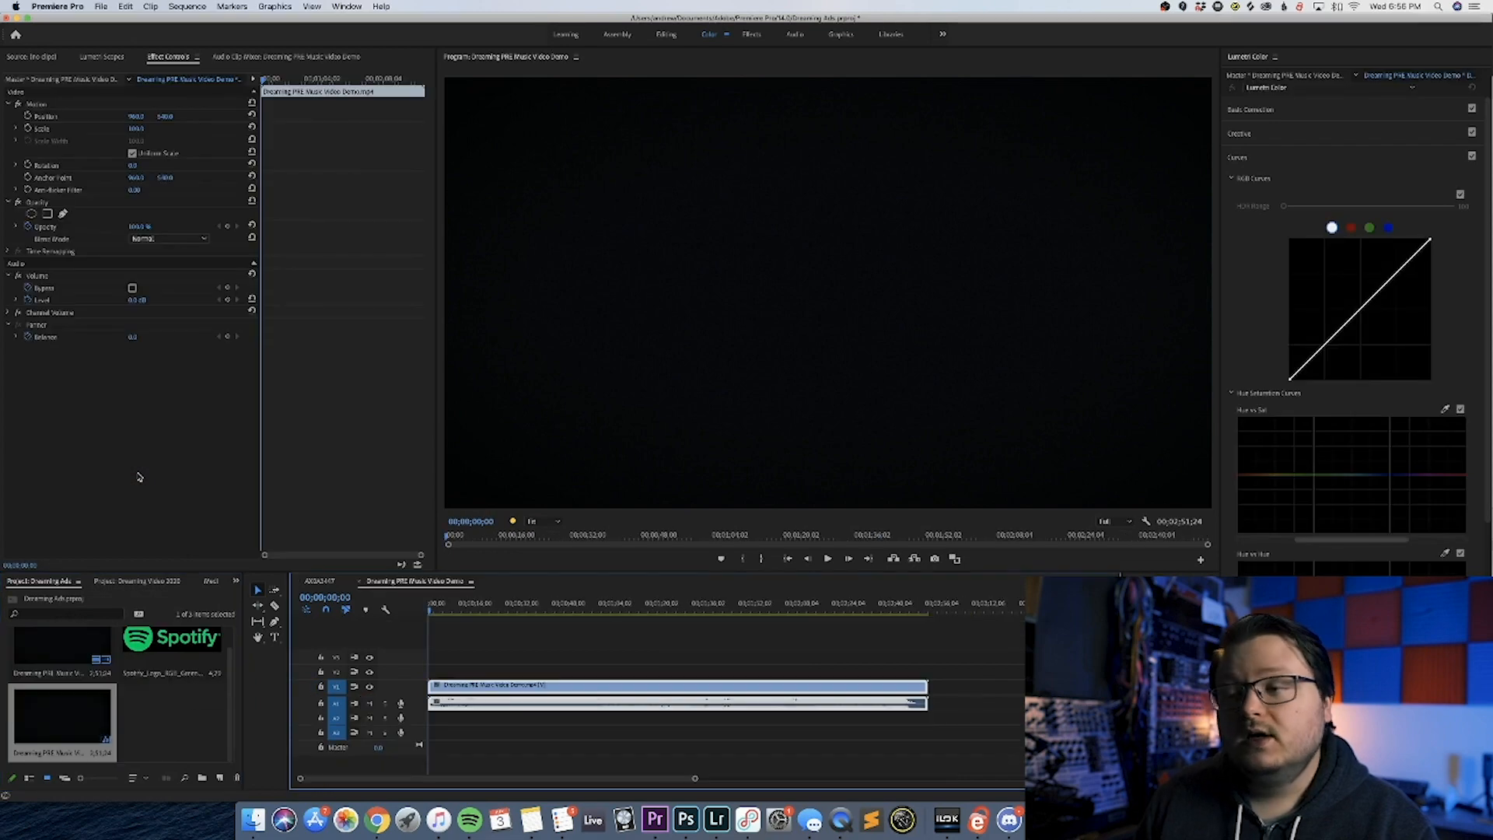
Set the new sequence's frame size to 1080 horizontal by 1920 vertical and accept deleting its preview files.
drag(603, 605, 801, 611)
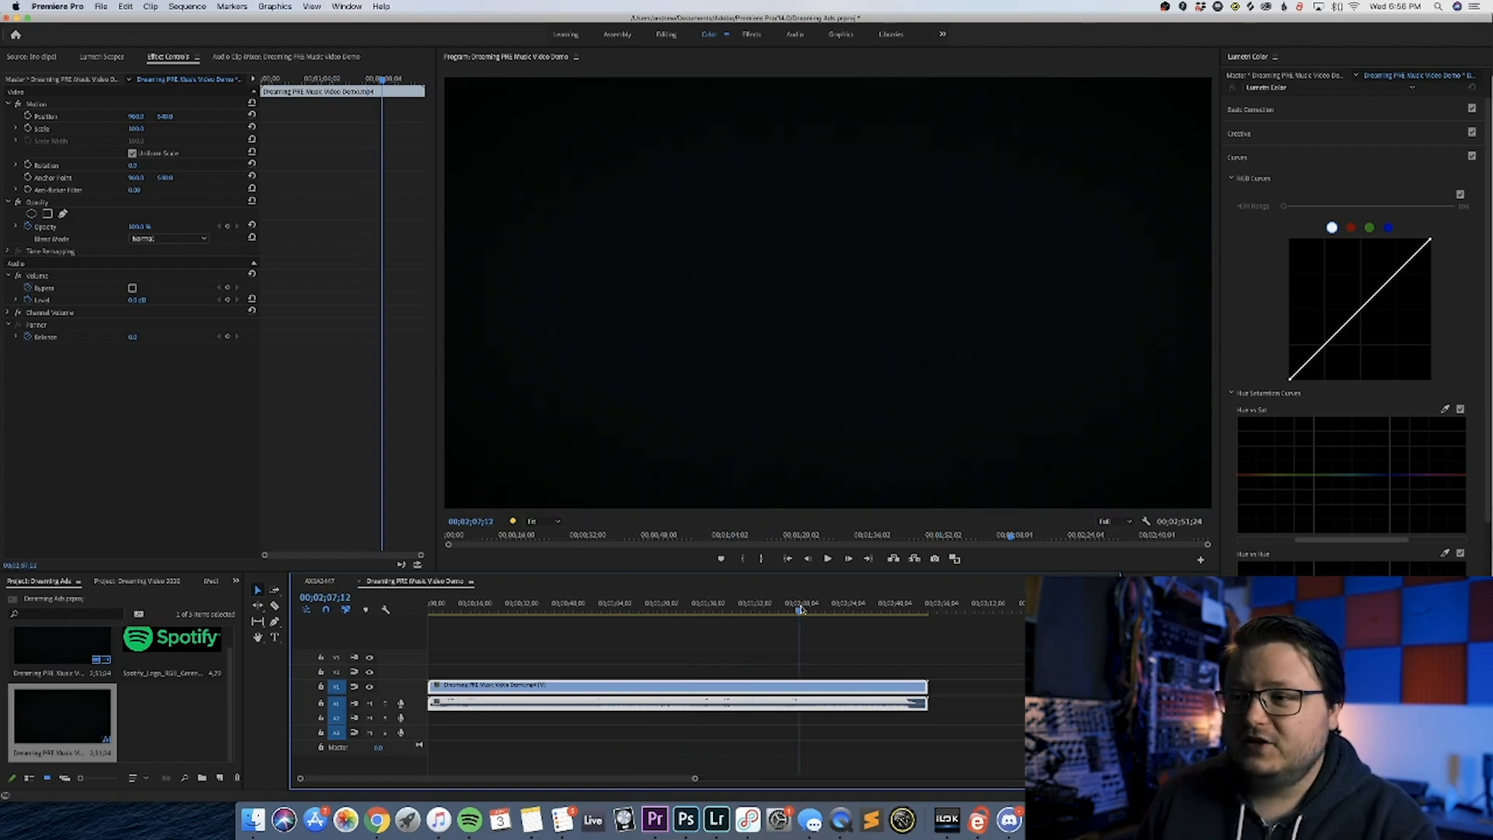
click(769, 640)
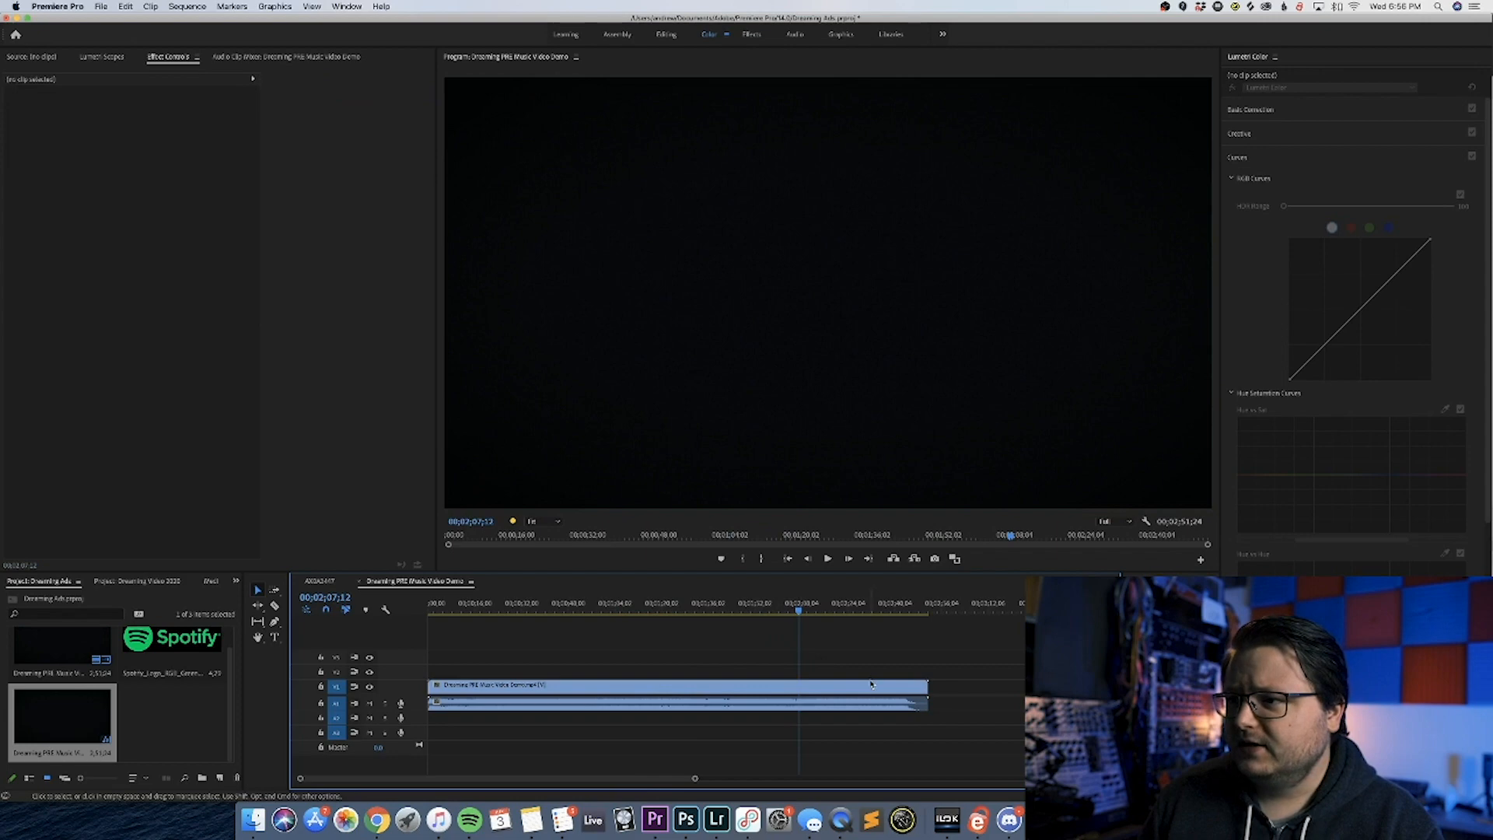
right_click(83, 711)
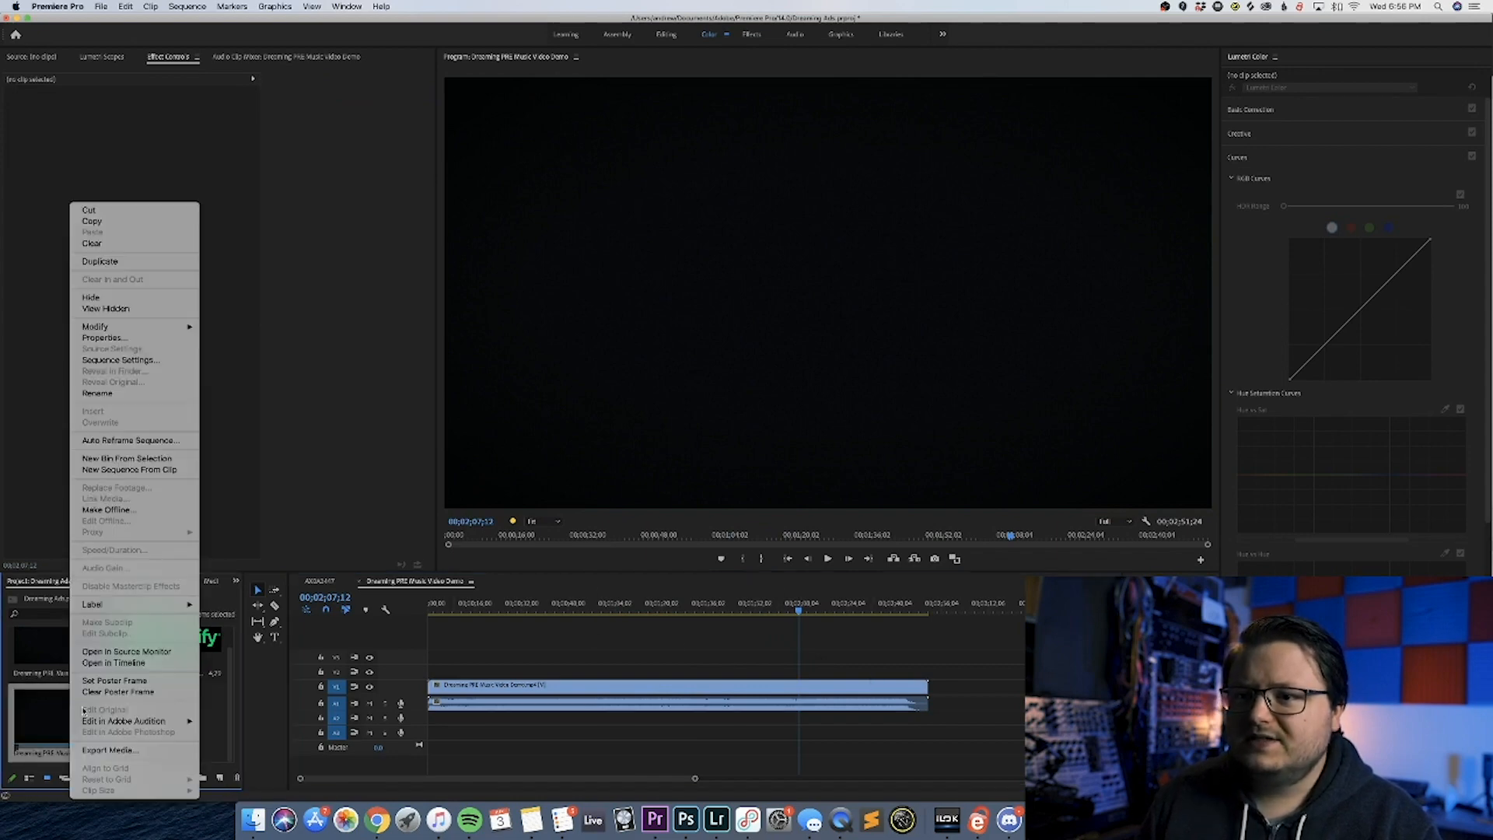
click(153, 361)
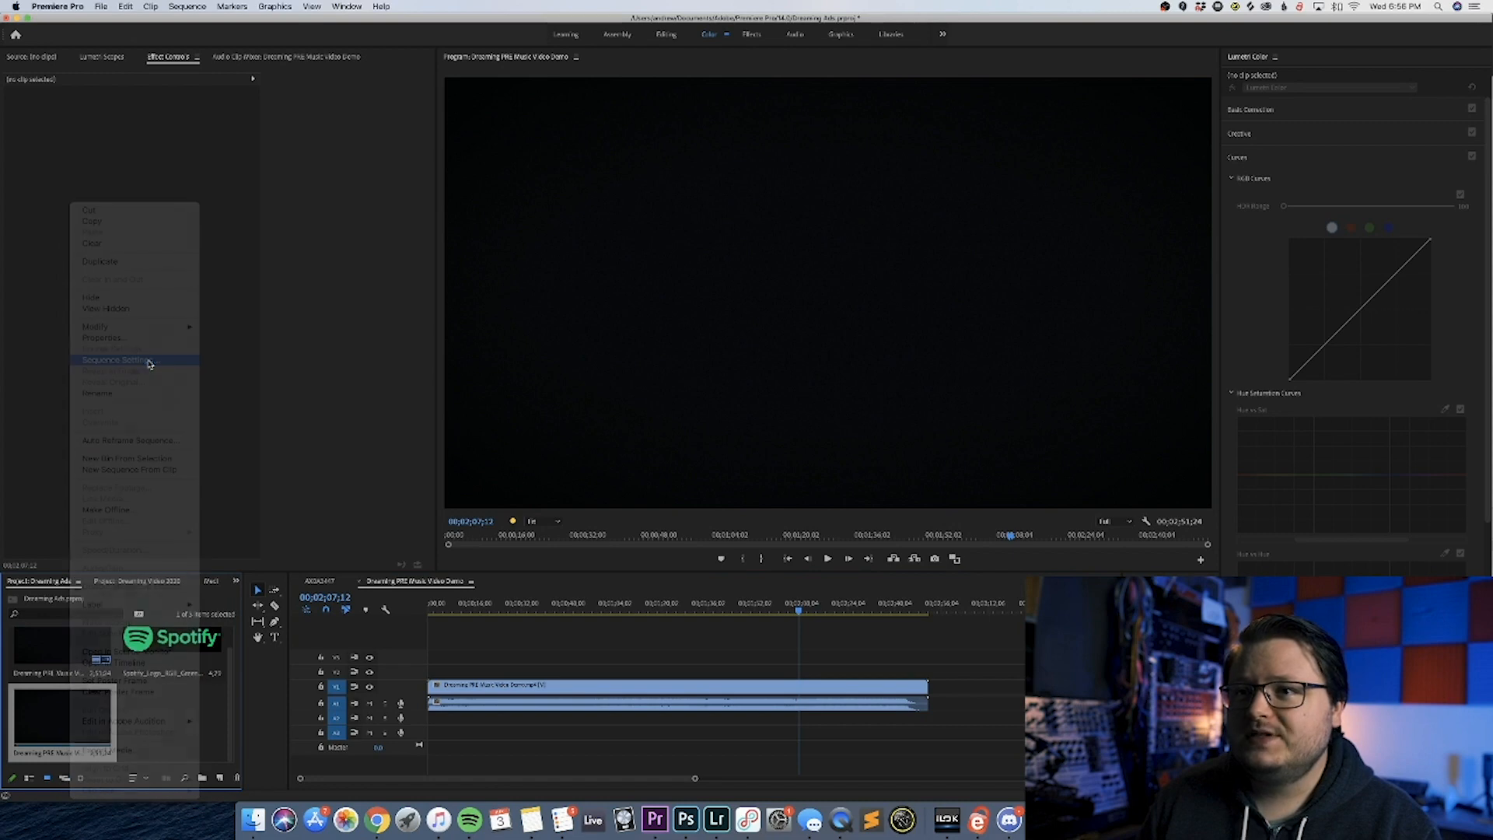
double_click(676, 266)
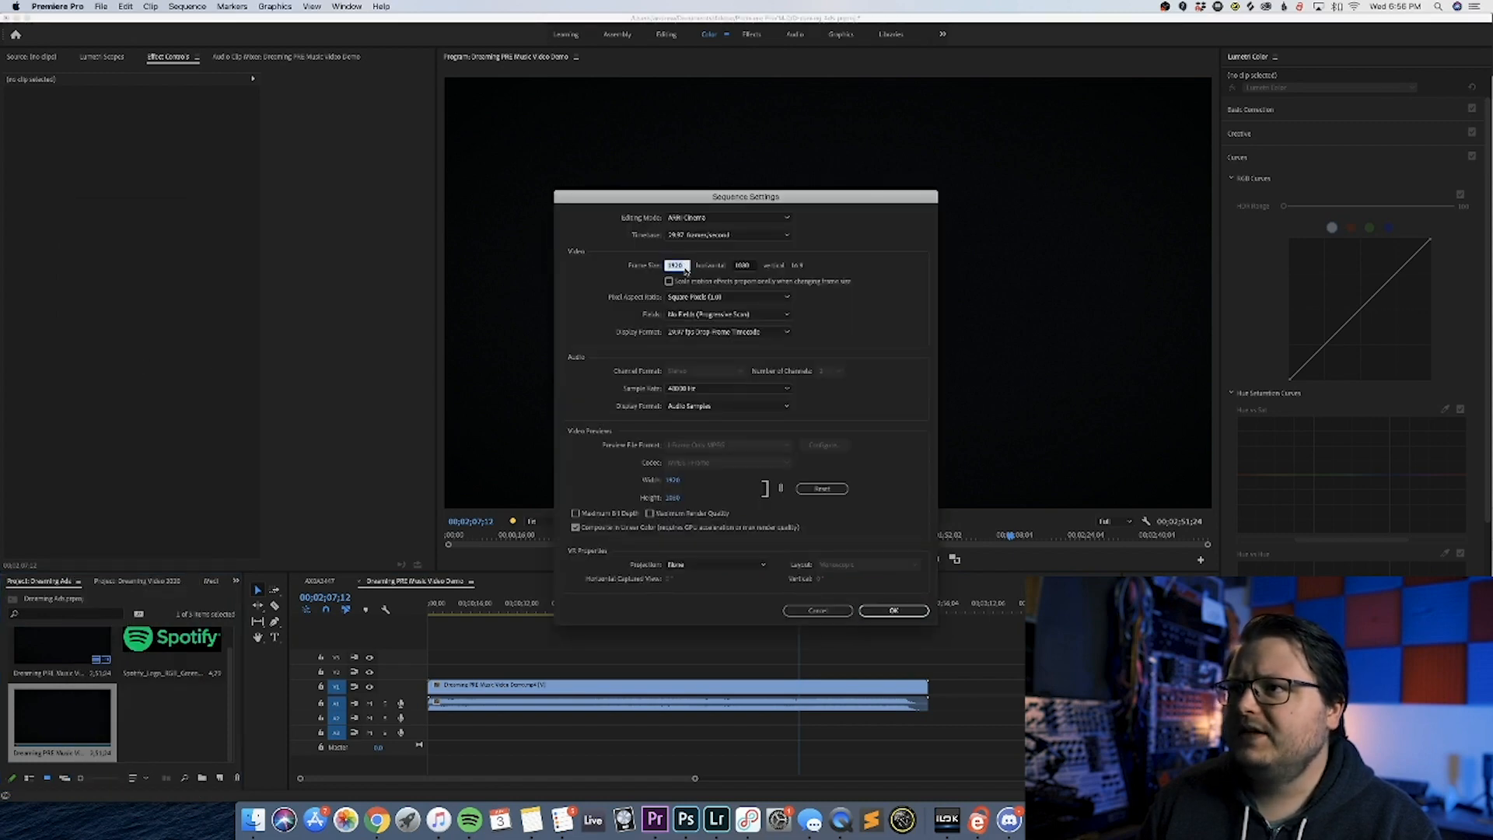
text(1080)
double_click(750, 267)
text(192)
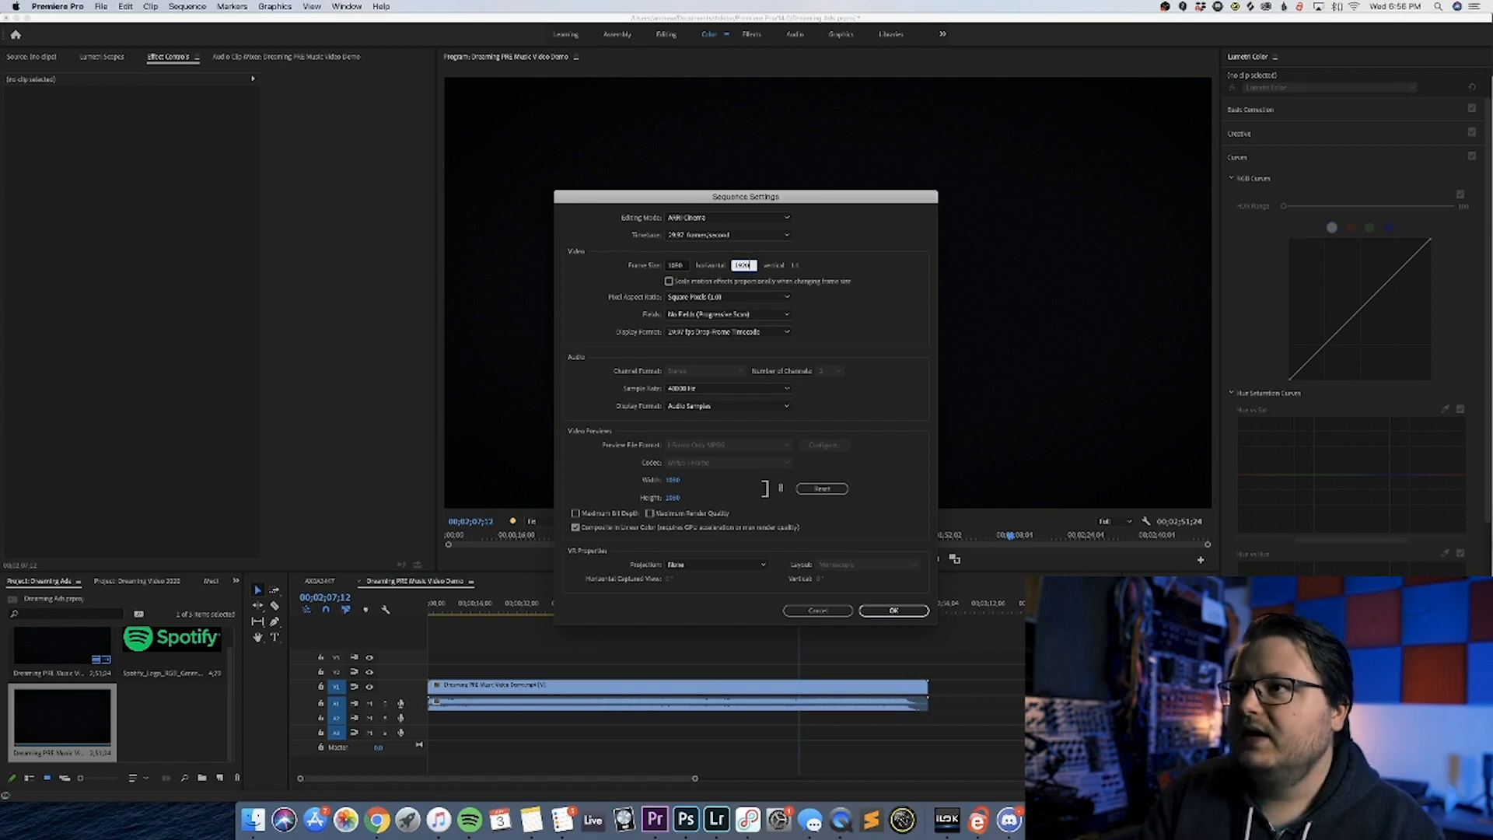
key(Return)
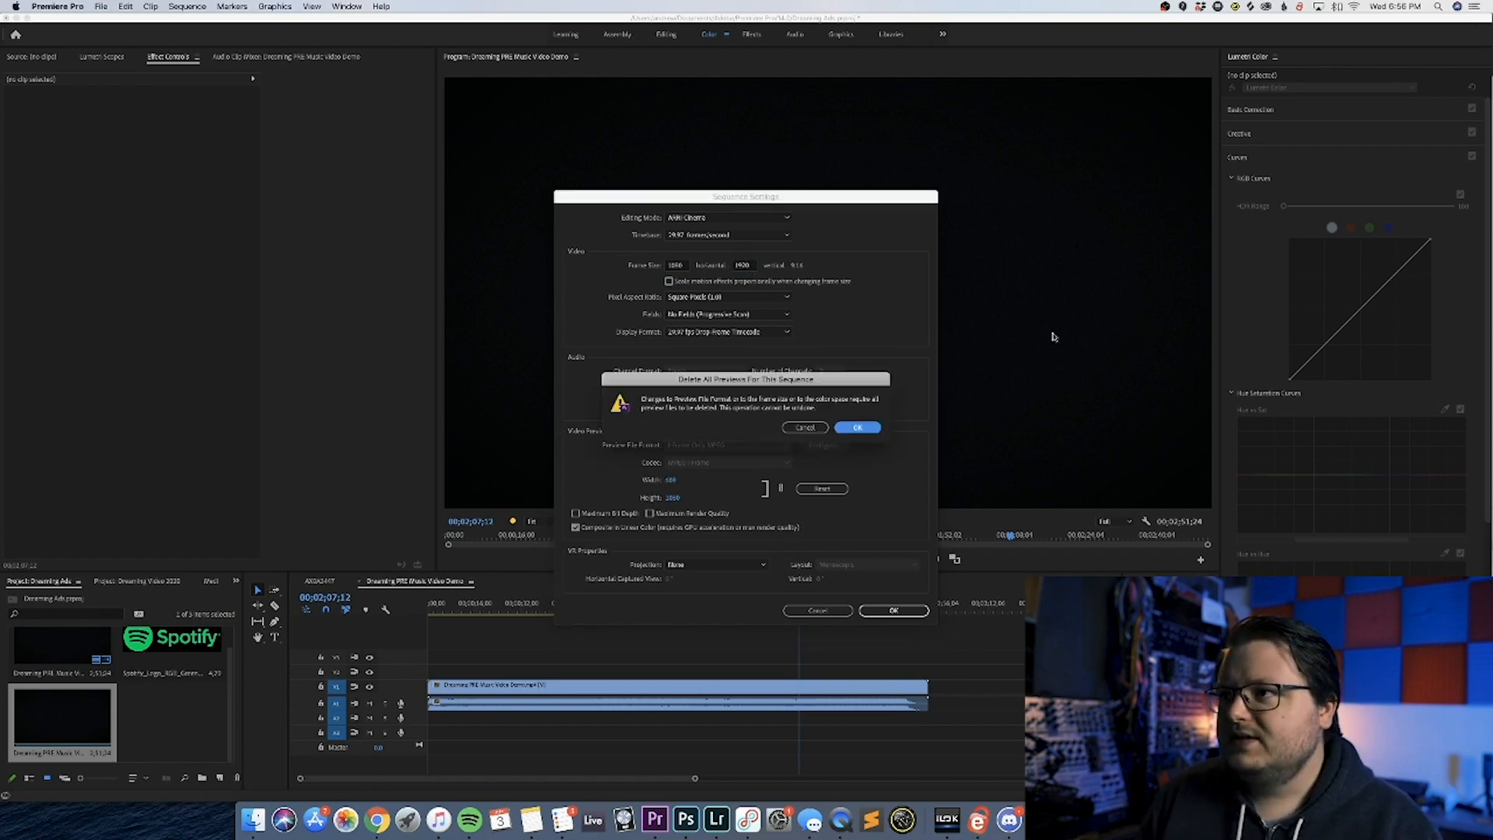
click(851, 430)
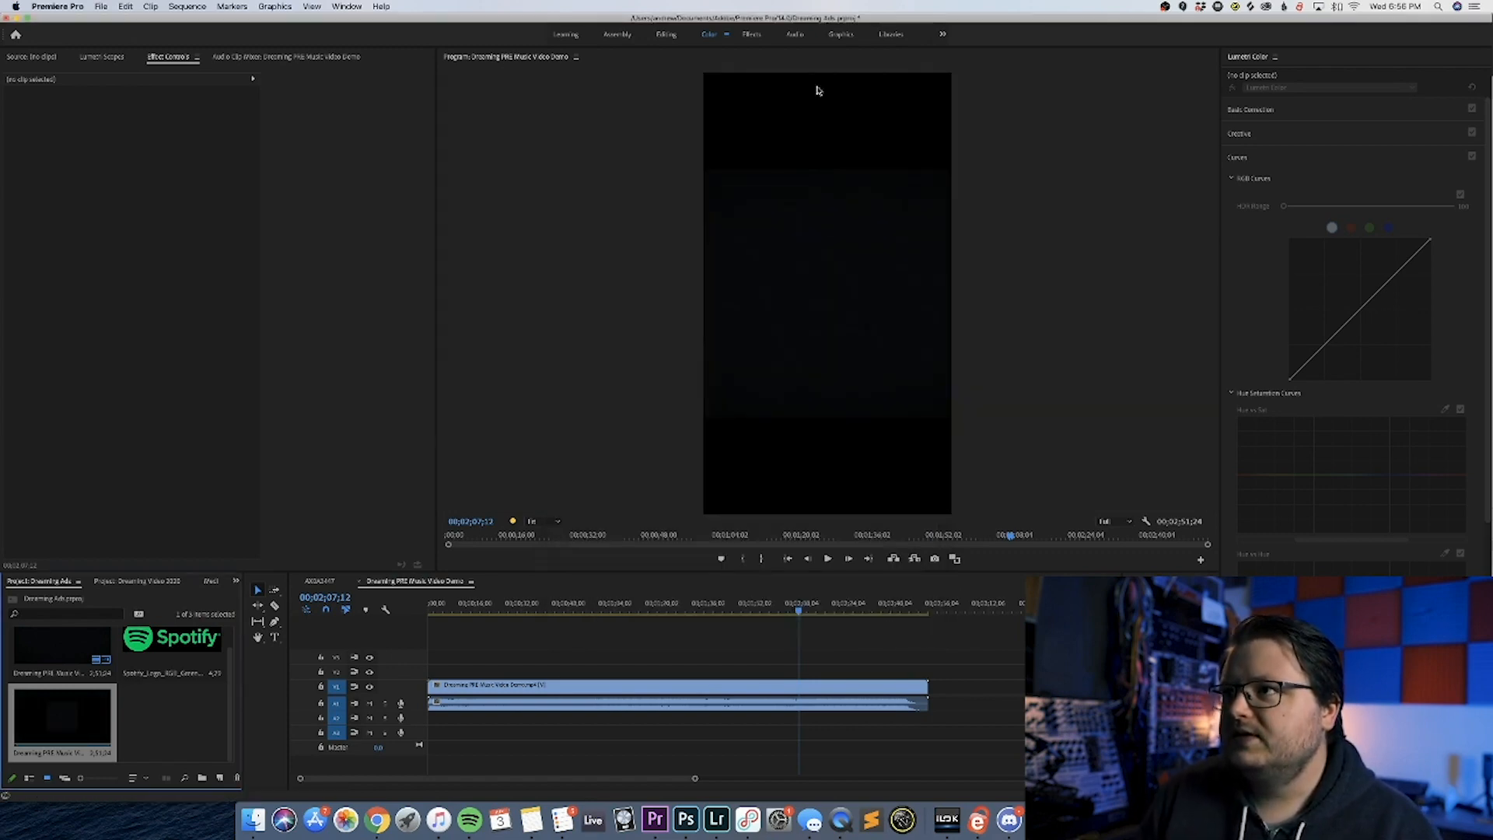
Park the playhead at about 1:01 and move the sequence's video clip from track V1 up to V2.
click(611, 607)
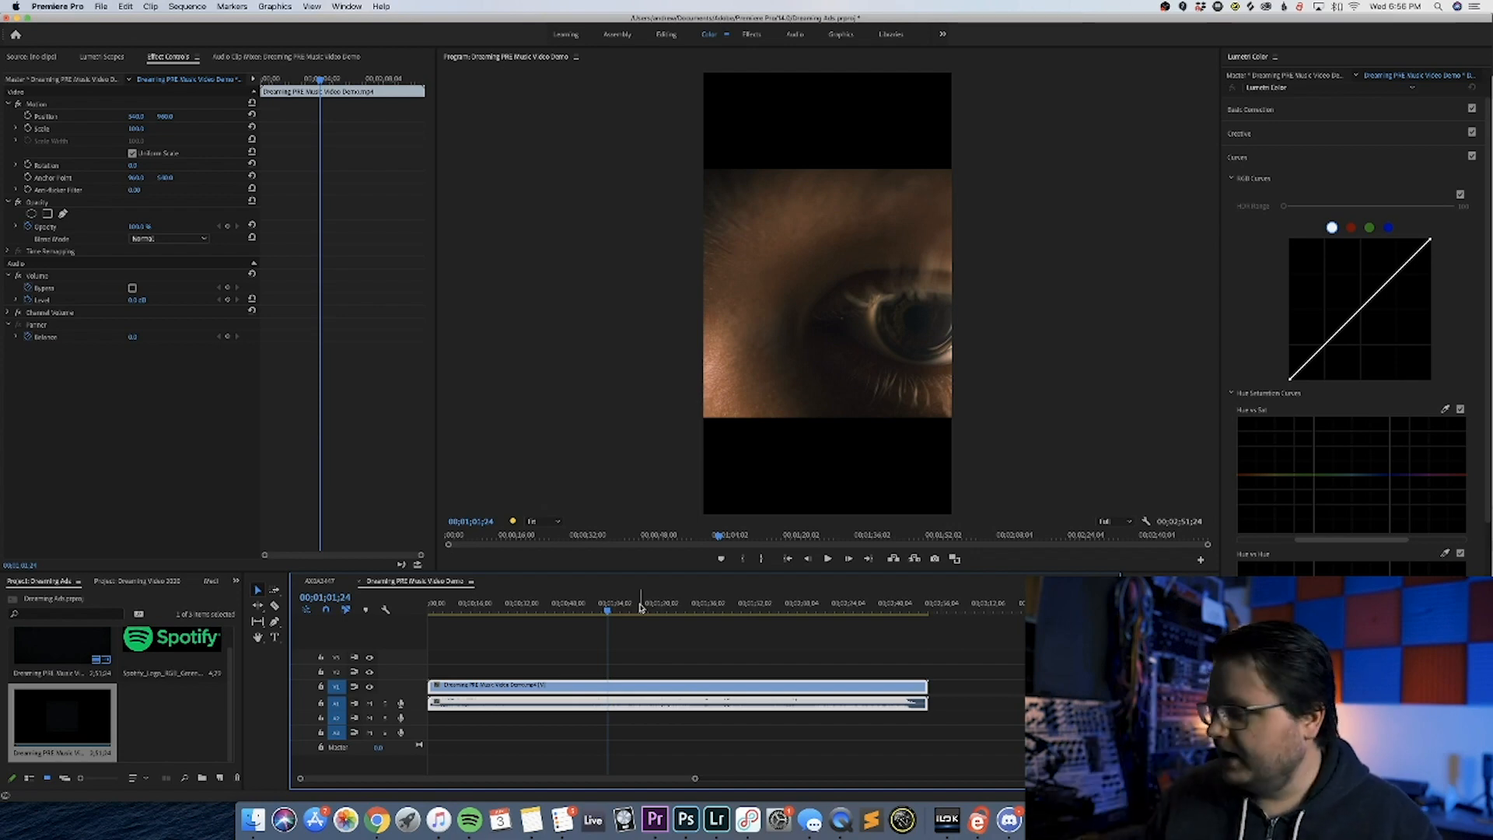
click(659, 654)
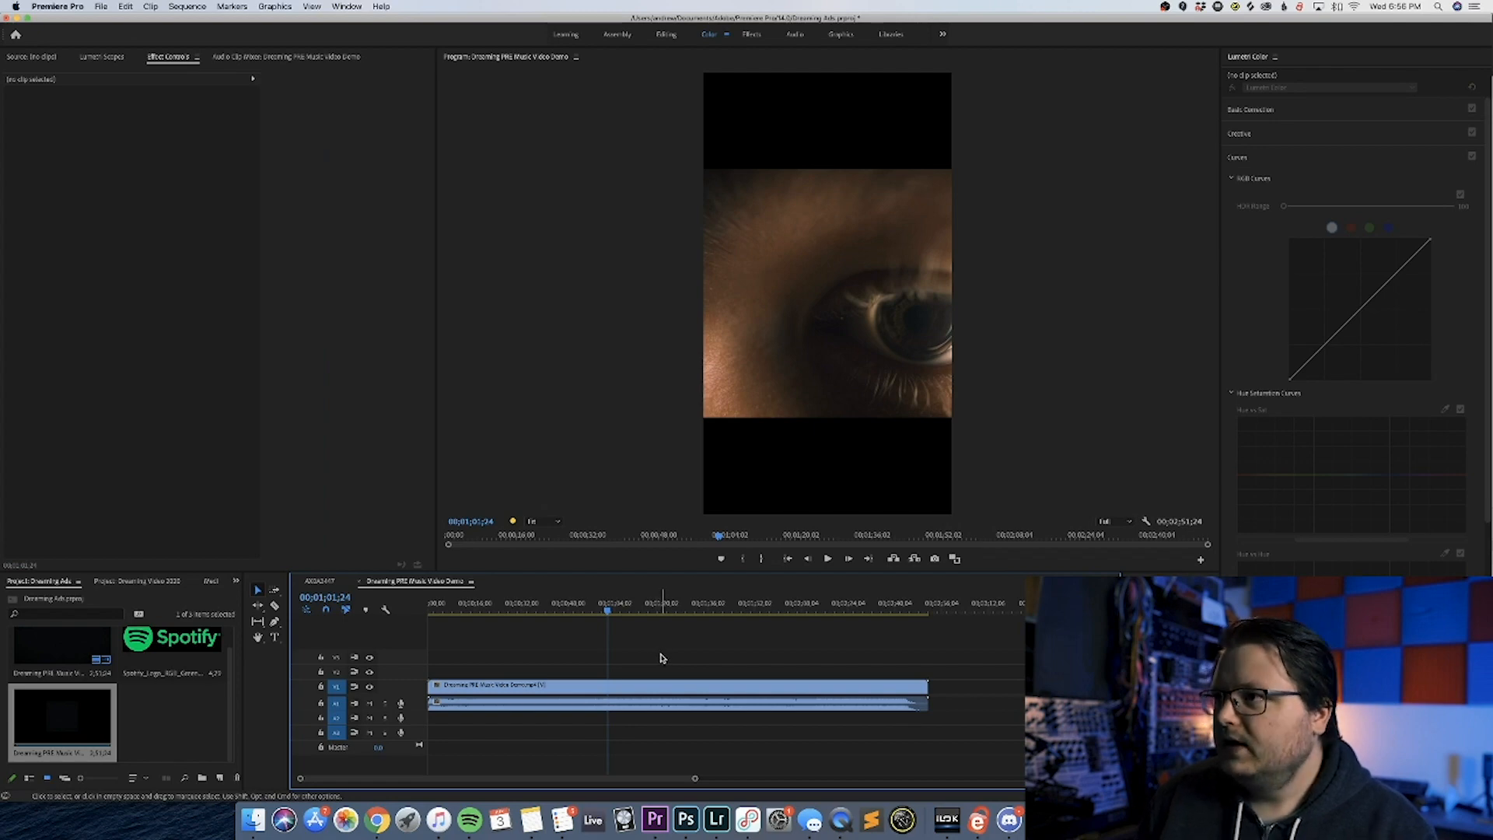
click(650, 684)
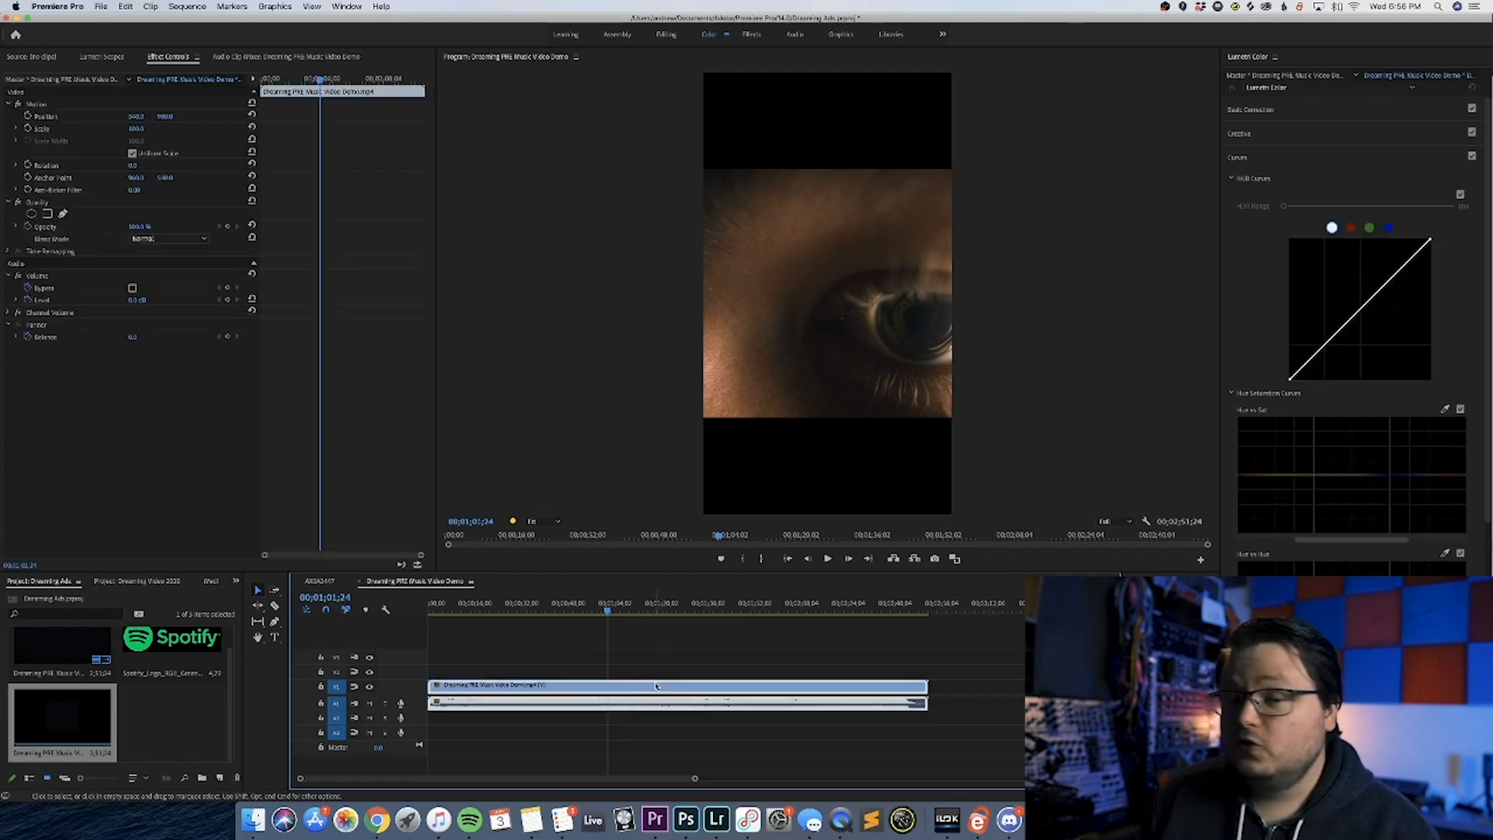
click(692, 658)
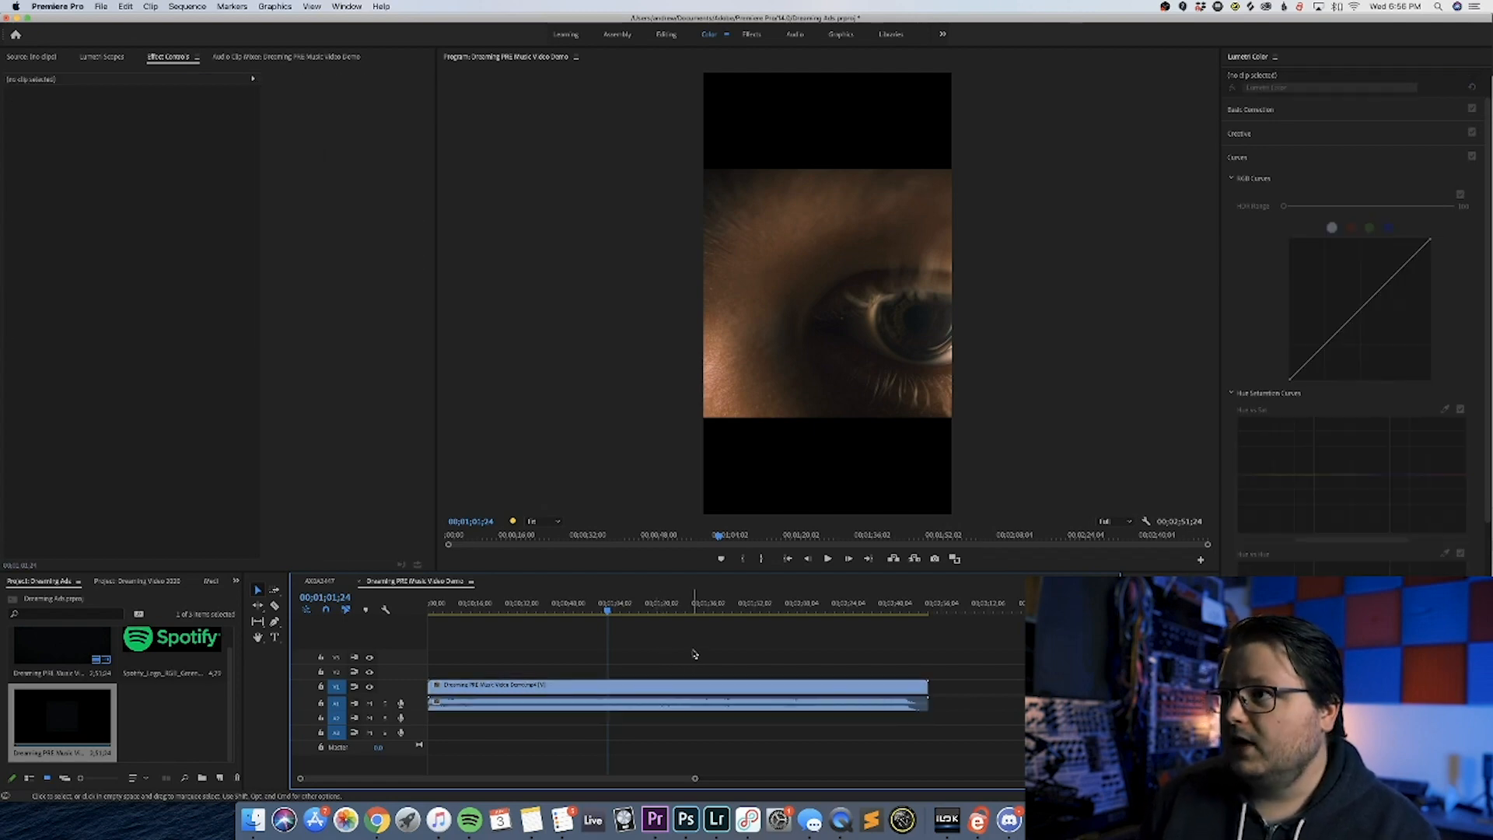
click(677, 686)
drag(648, 688, 651, 679)
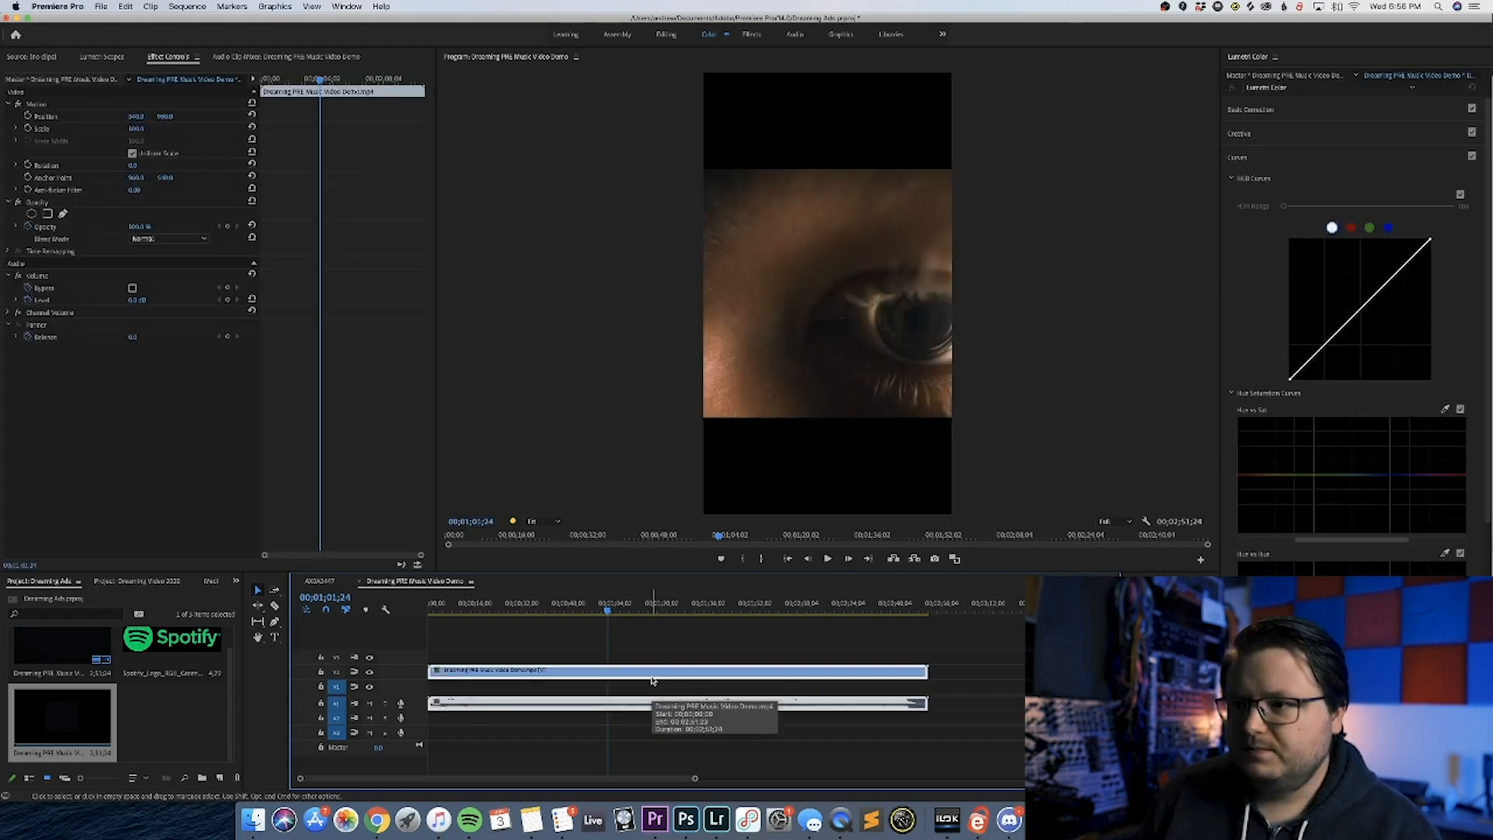
click(667, 657)
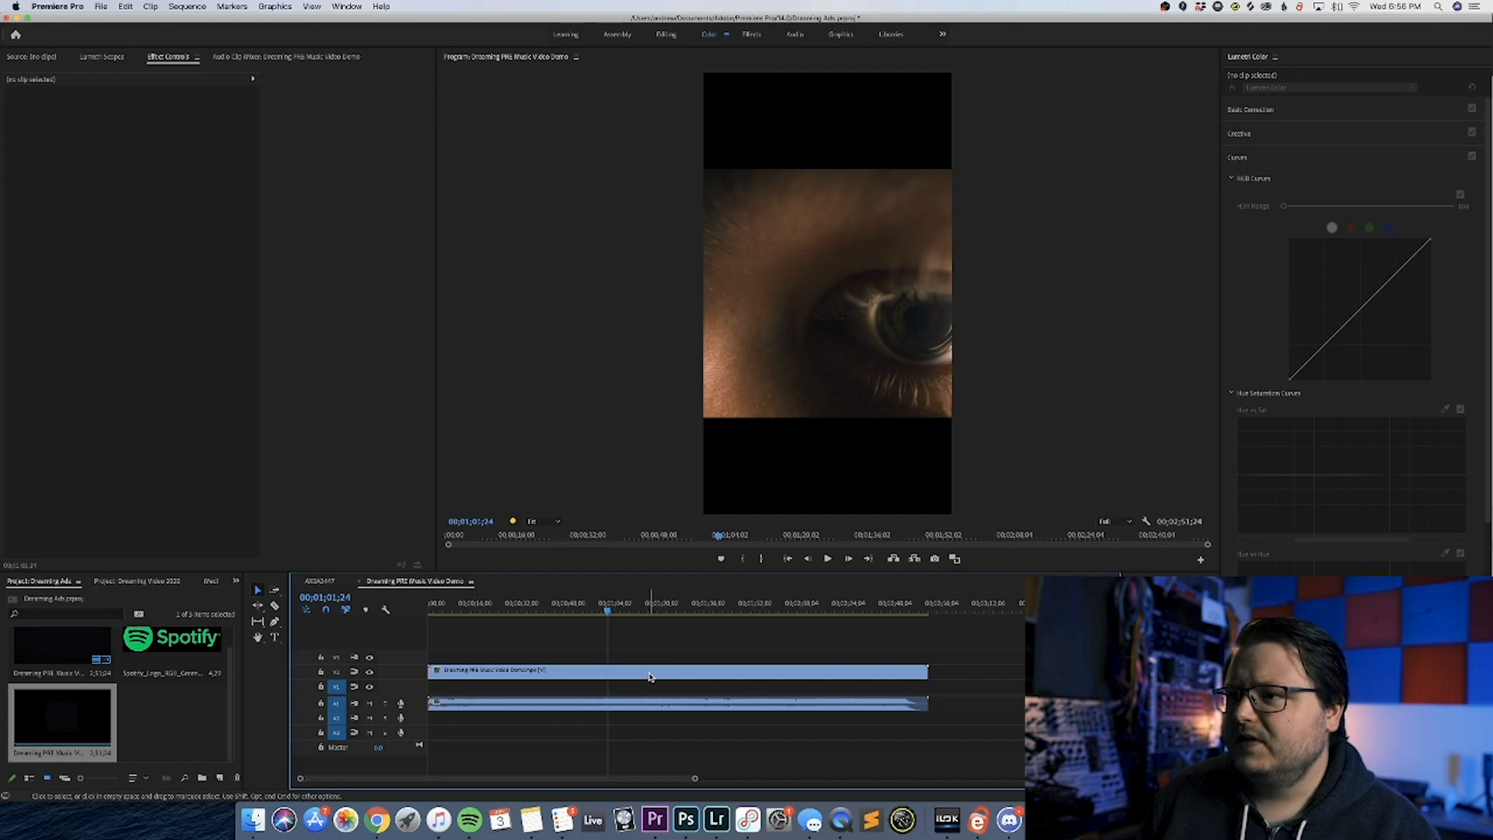
Duplicate the V2 video clip onto track V1 directly beneath it.
click(650, 676)
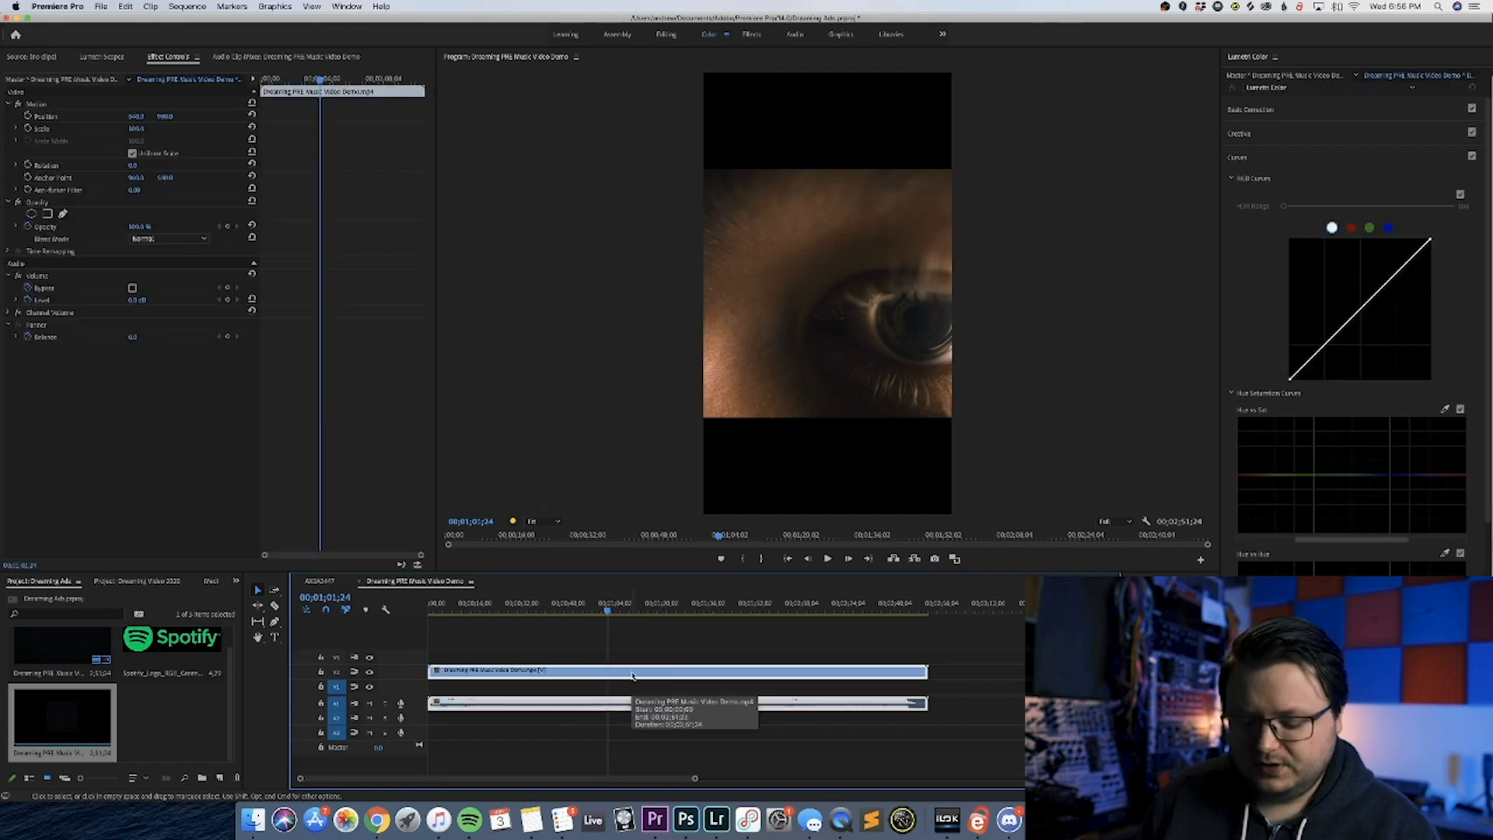
alt+drag(632, 676, 637, 686)
click(653, 656)
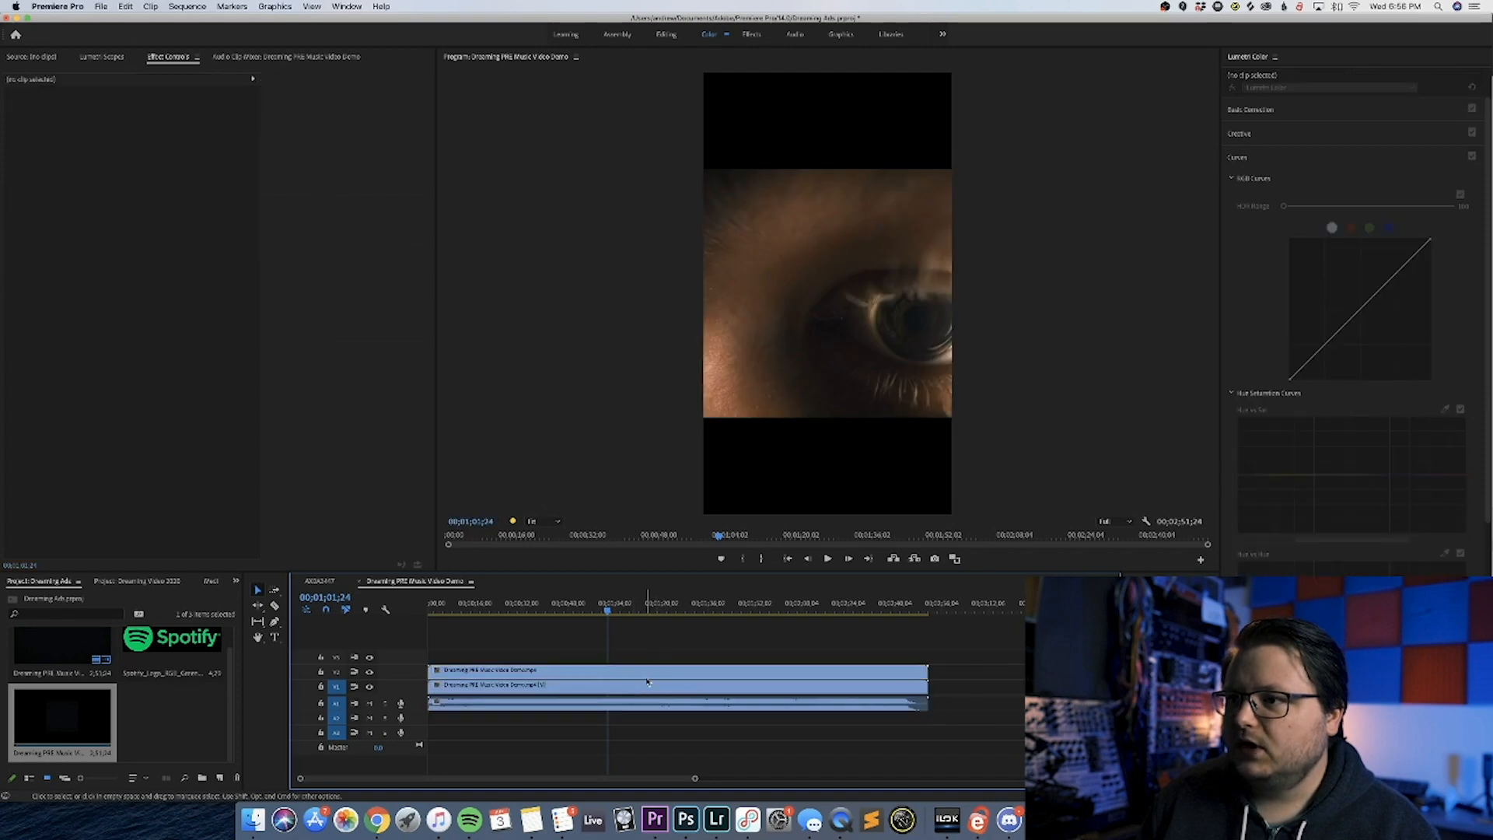
Scale up the V1 copy until it fills the empty areas above and below the main video.
click(645, 684)
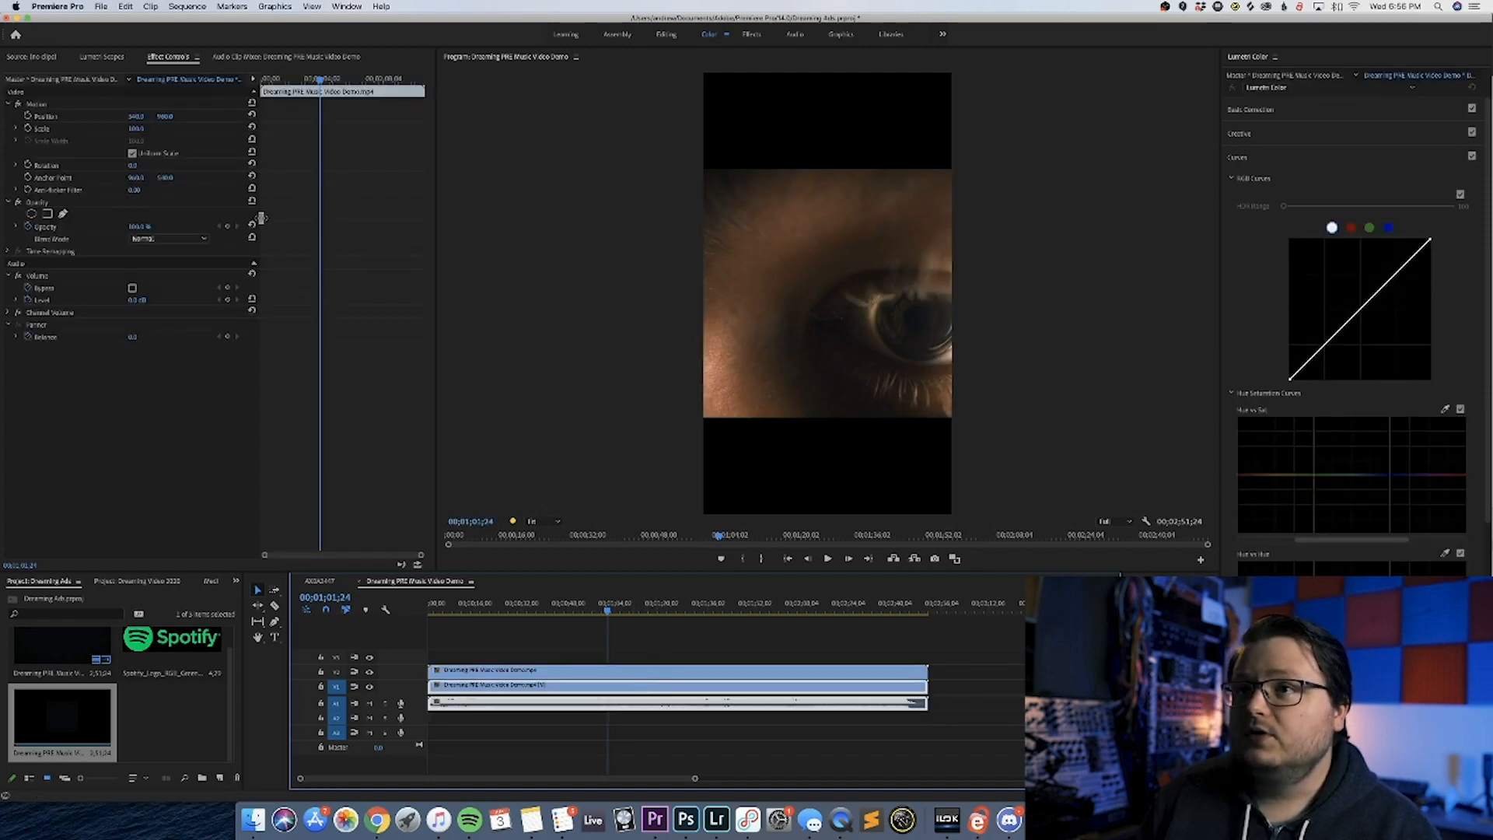
drag(137, 131, 210, 130)
drag(647, 613, 610, 613)
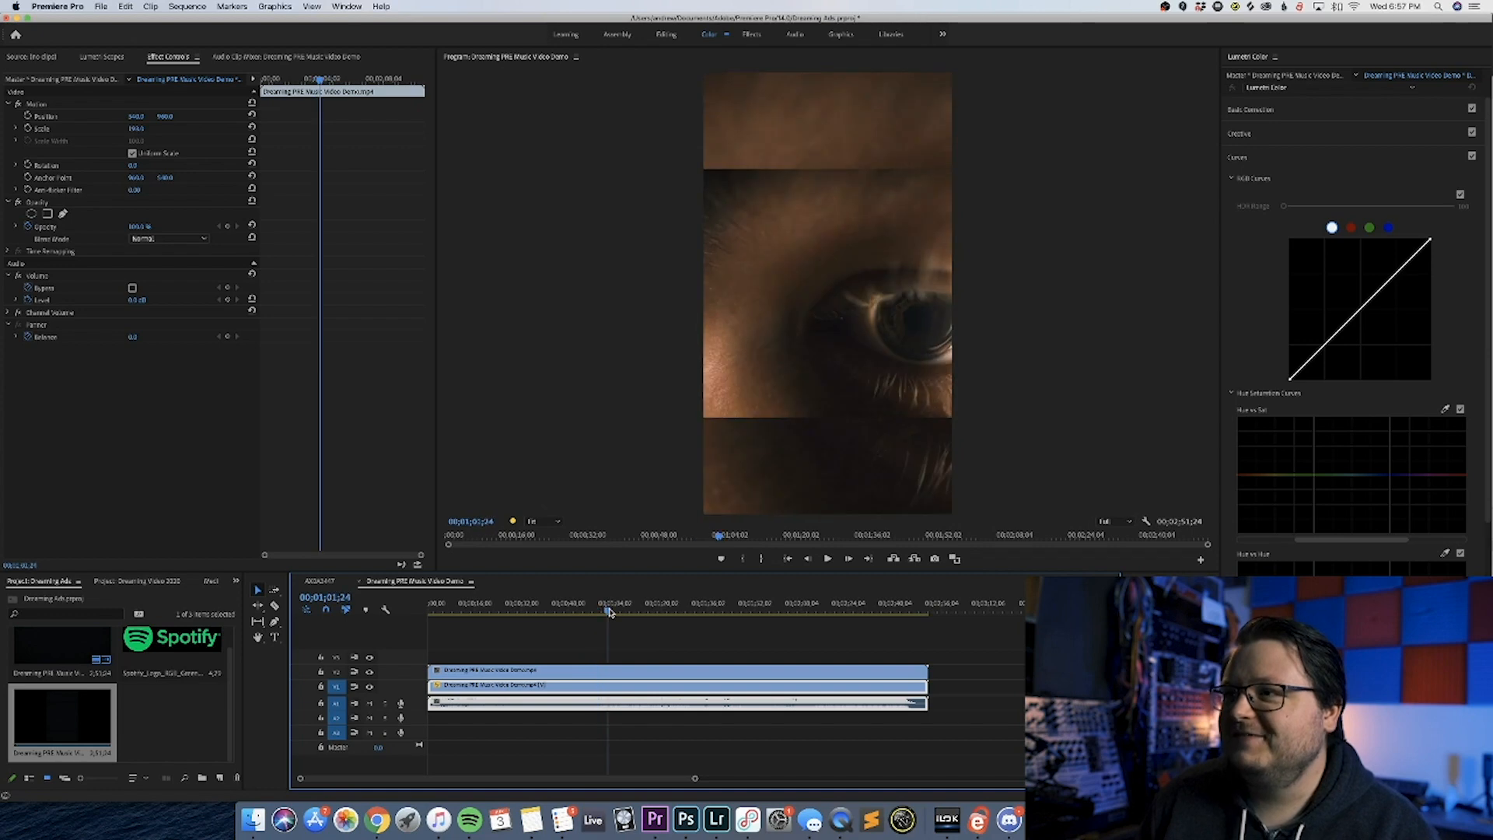
click(650, 643)
Find the Gaussian Blur video effect and apply it to the enlarged V1 background clip.
click(633, 686)
scroll(152, 587, down, 7)
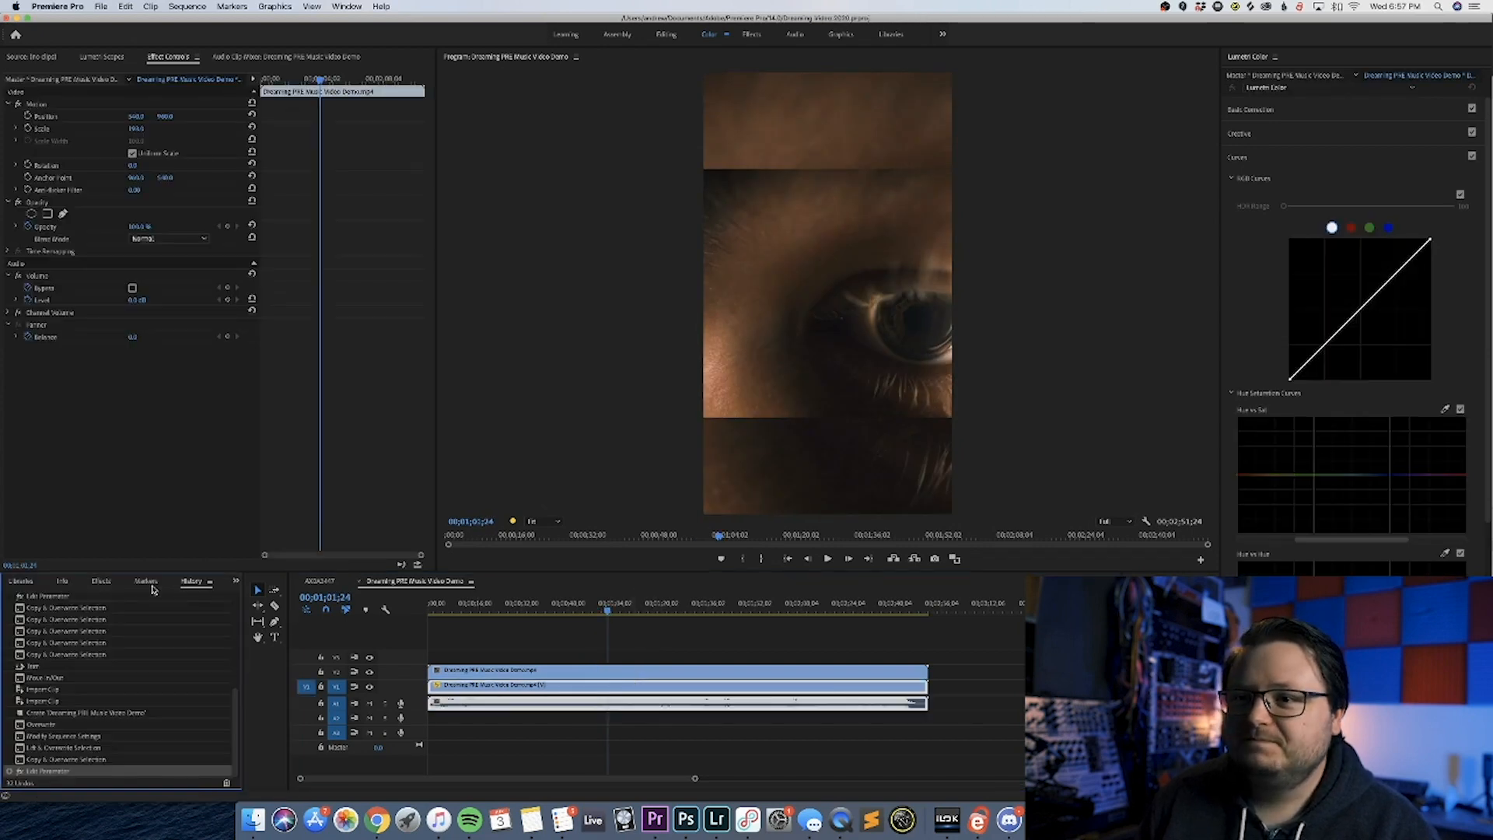
click(110, 583)
click(109, 598)
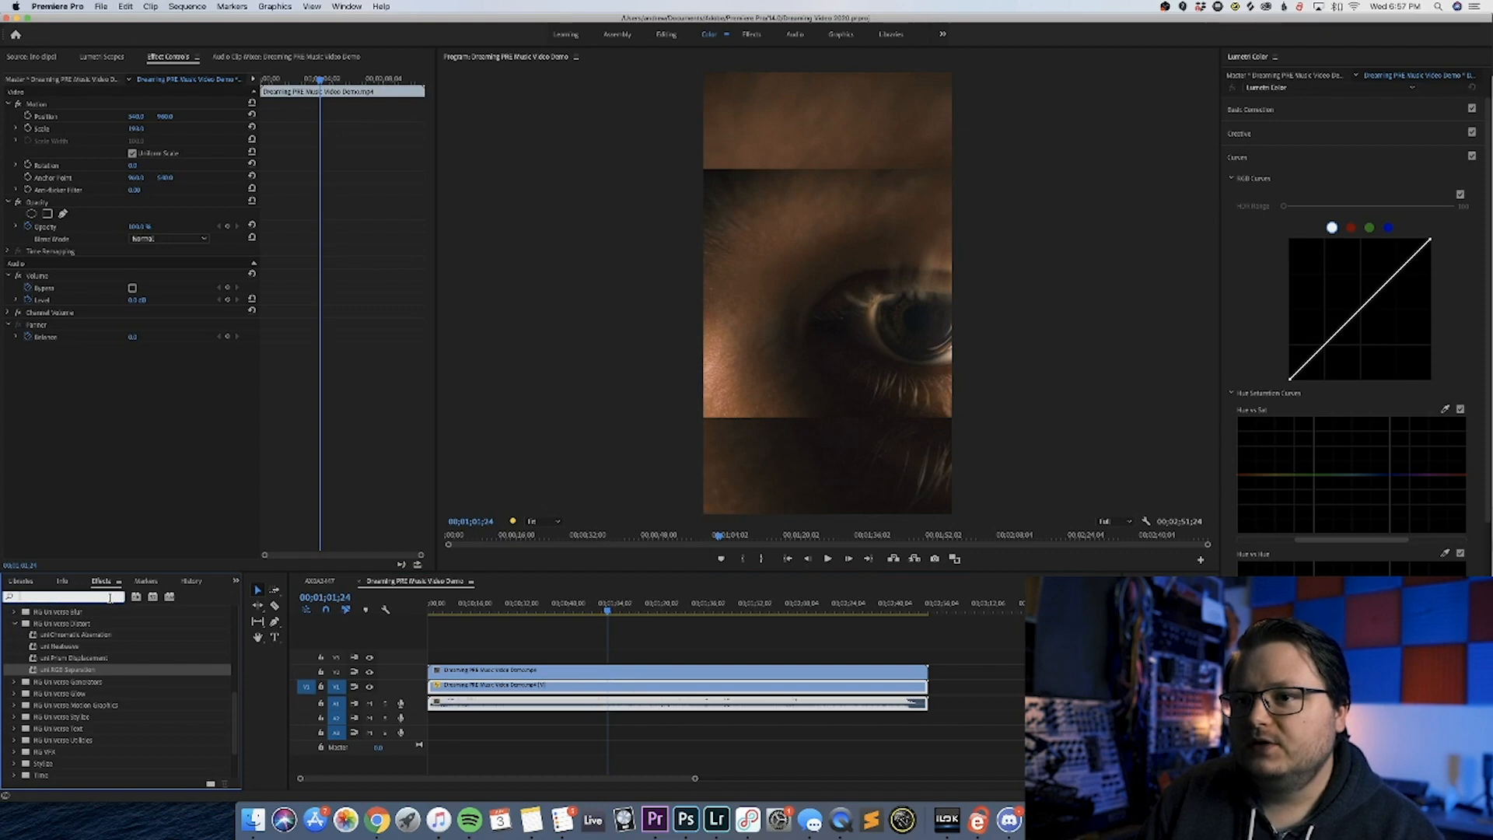
text(gauss)
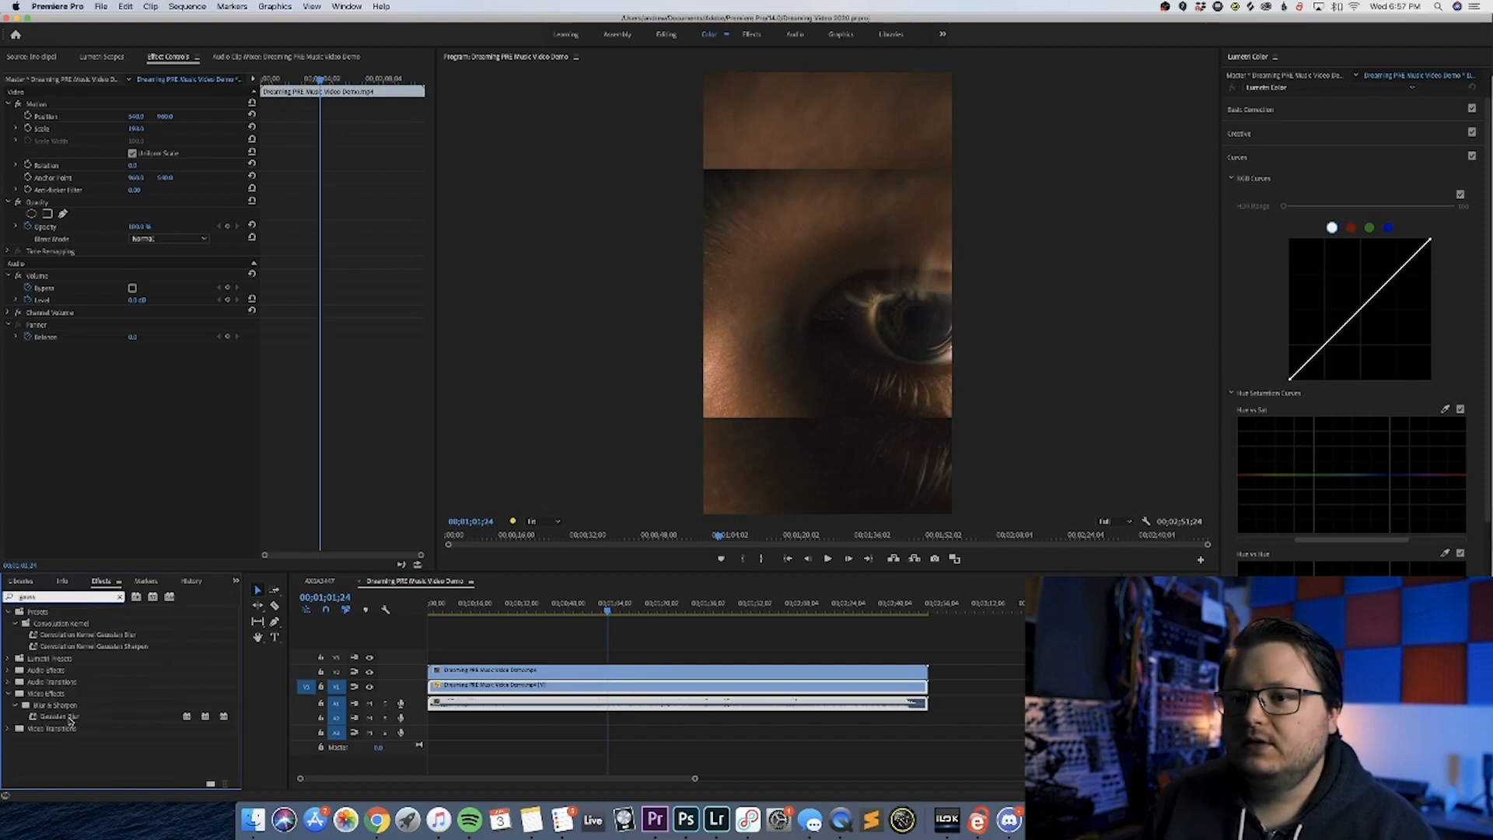
click(70, 716)
drag(70, 717, 257, 376)
Raise the Gaussian Blur's blurriness to soften the background clip, checking the look at different frames and fine-tuning it.
click(146, 287)
drag(146, 288, 170, 288)
drag(668, 605, 768, 606)
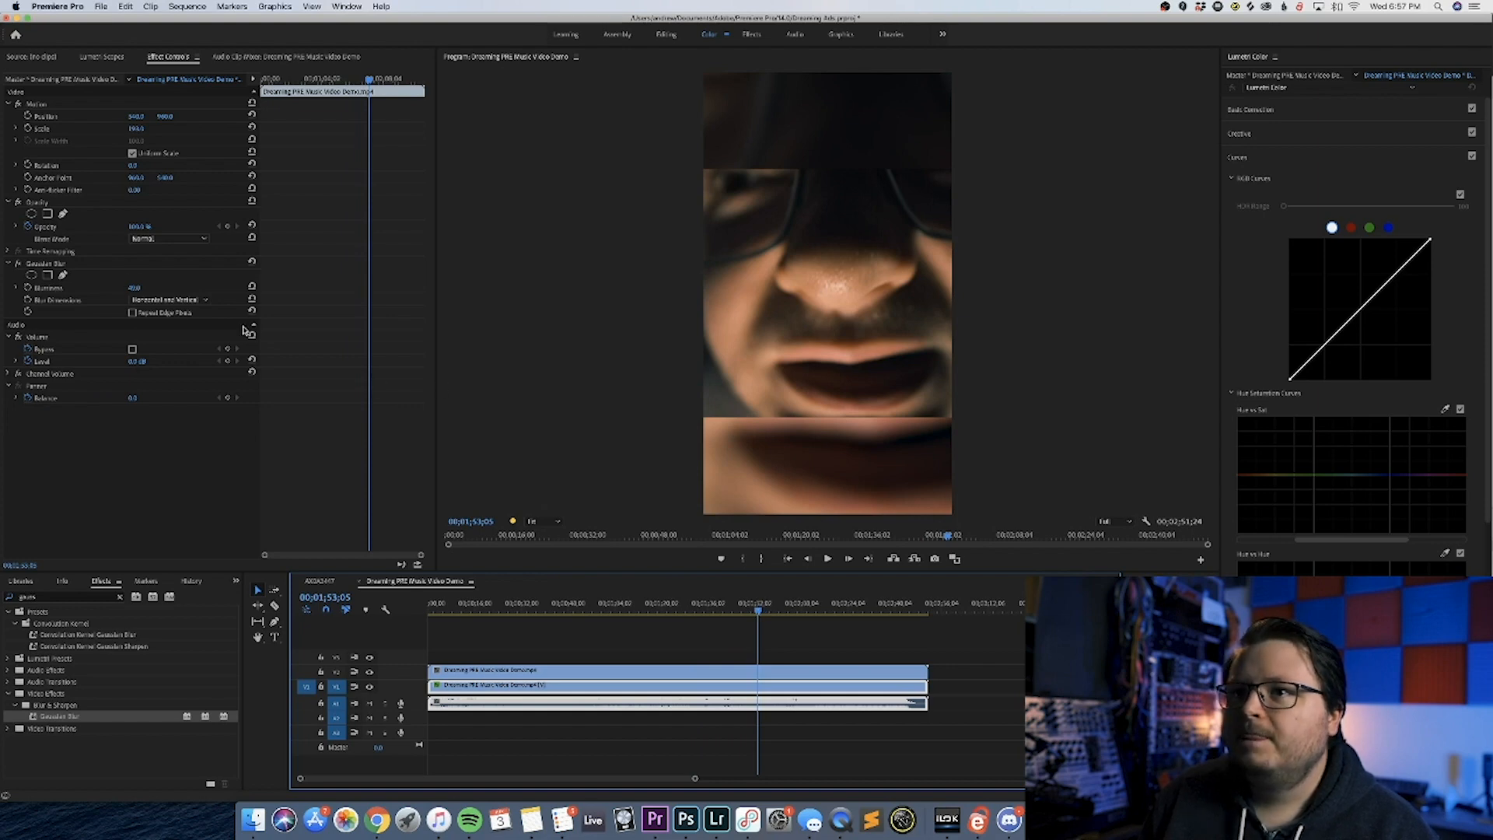
drag(134, 287, 131, 287)
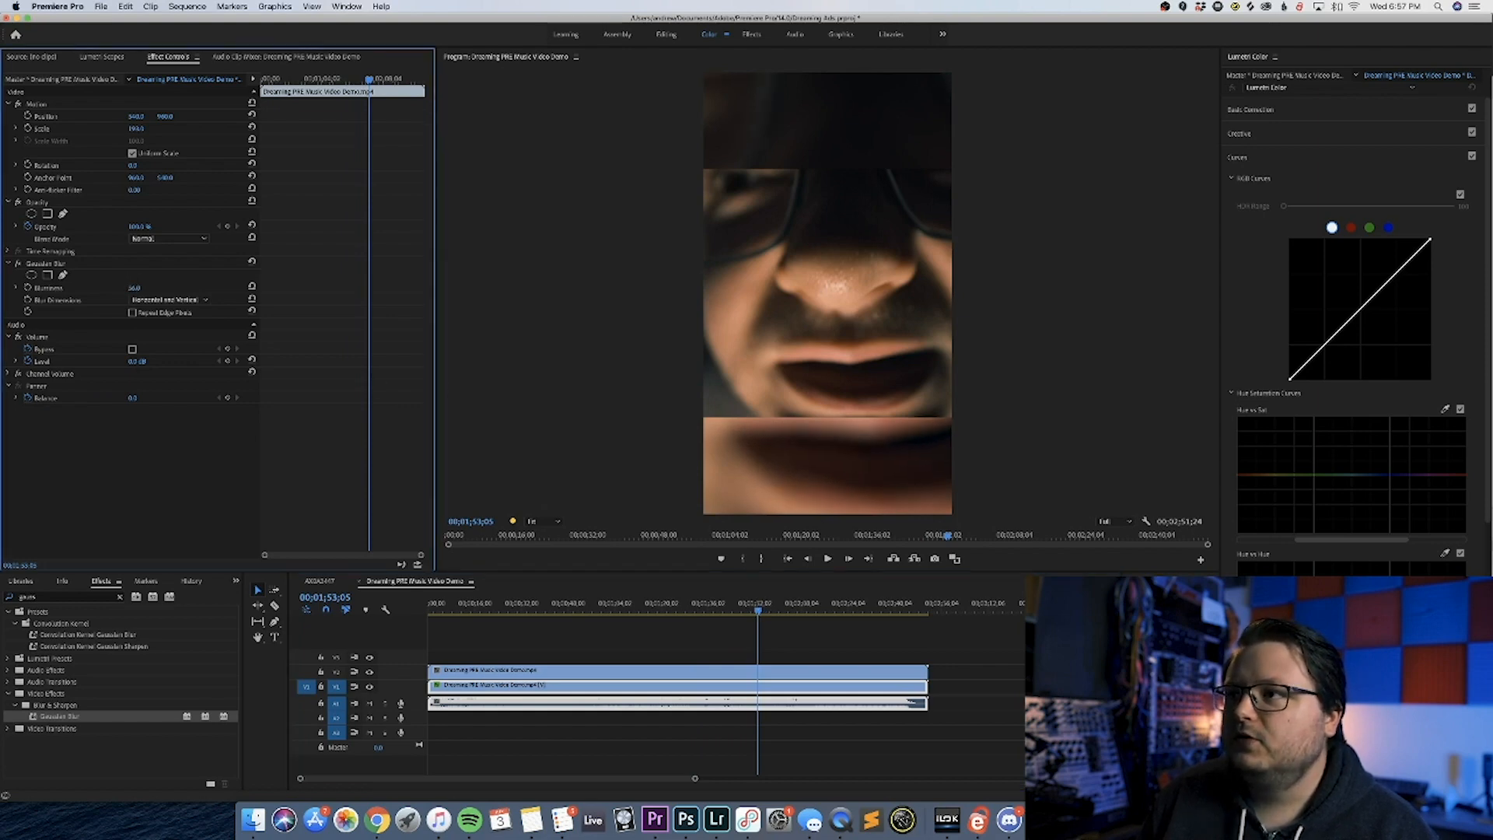
drag(611, 605, 587, 606)
click(671, 659)
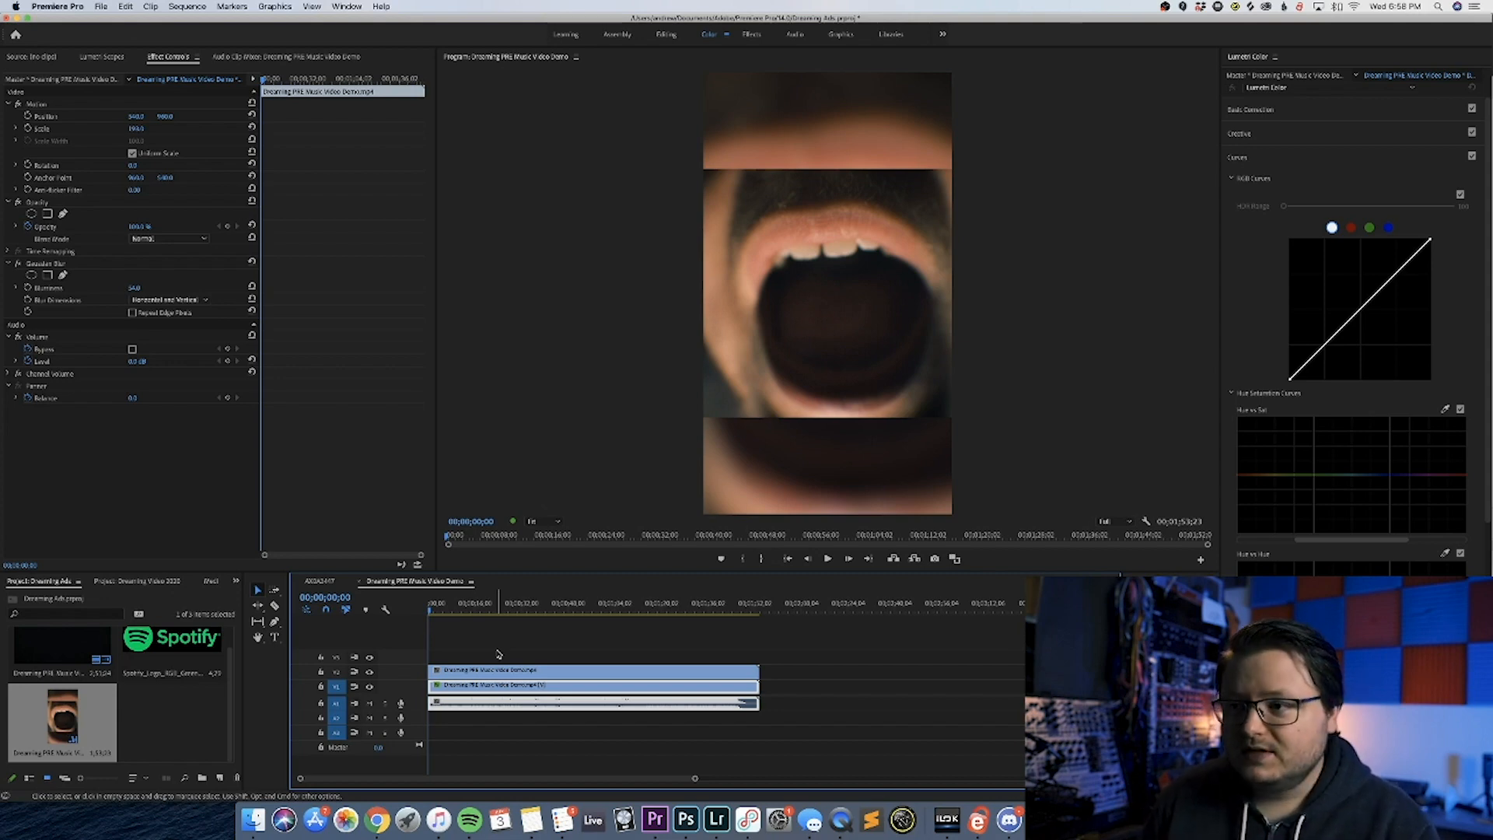
Play the sequence from the start and cut the clips at 00;00;14;29, where the picture fades to black.
key(space)
drag(694, 778, 490, 778)
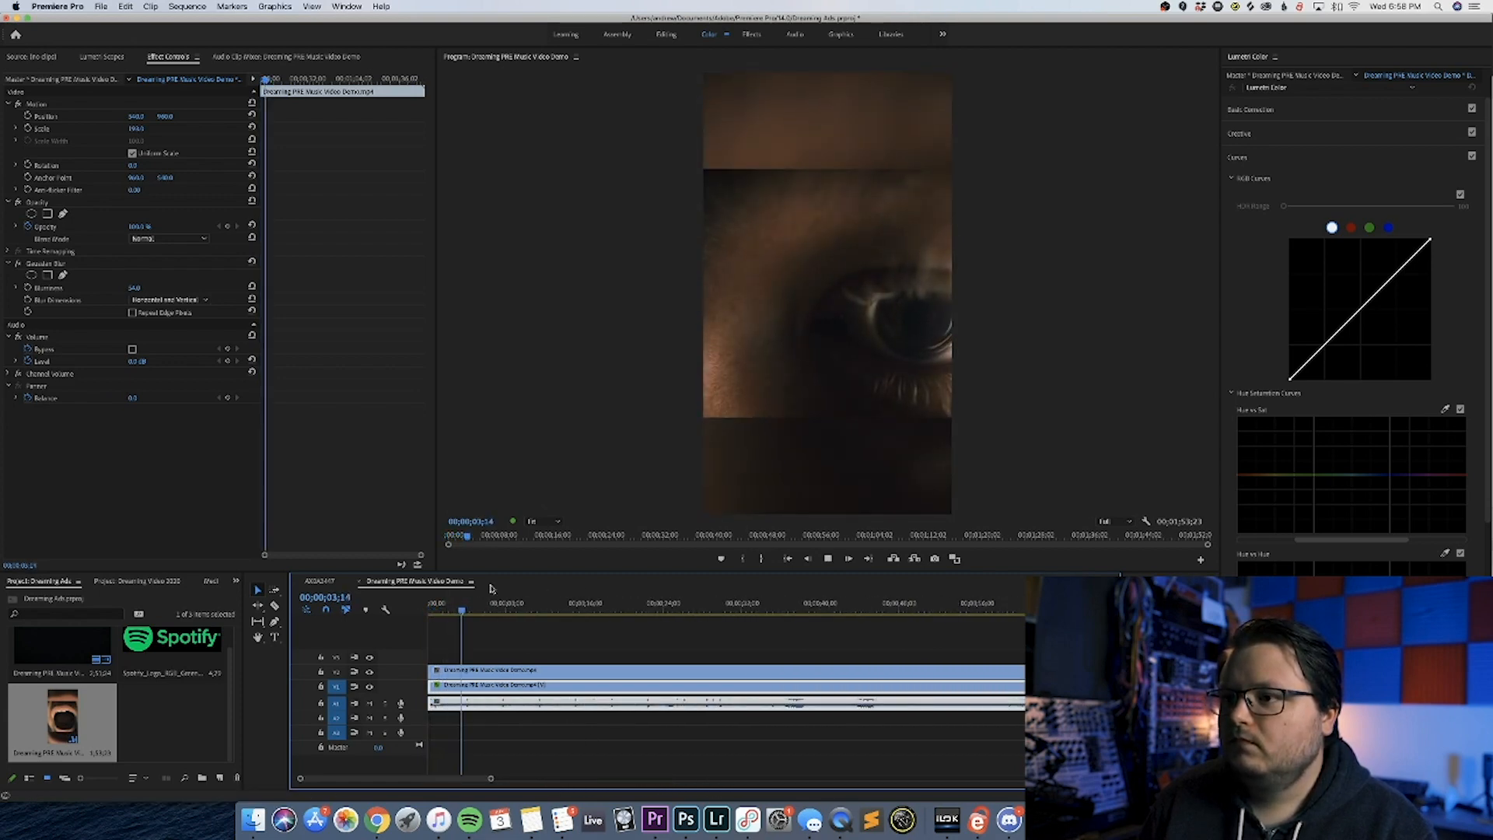
drag(514, 612, 573, 611)
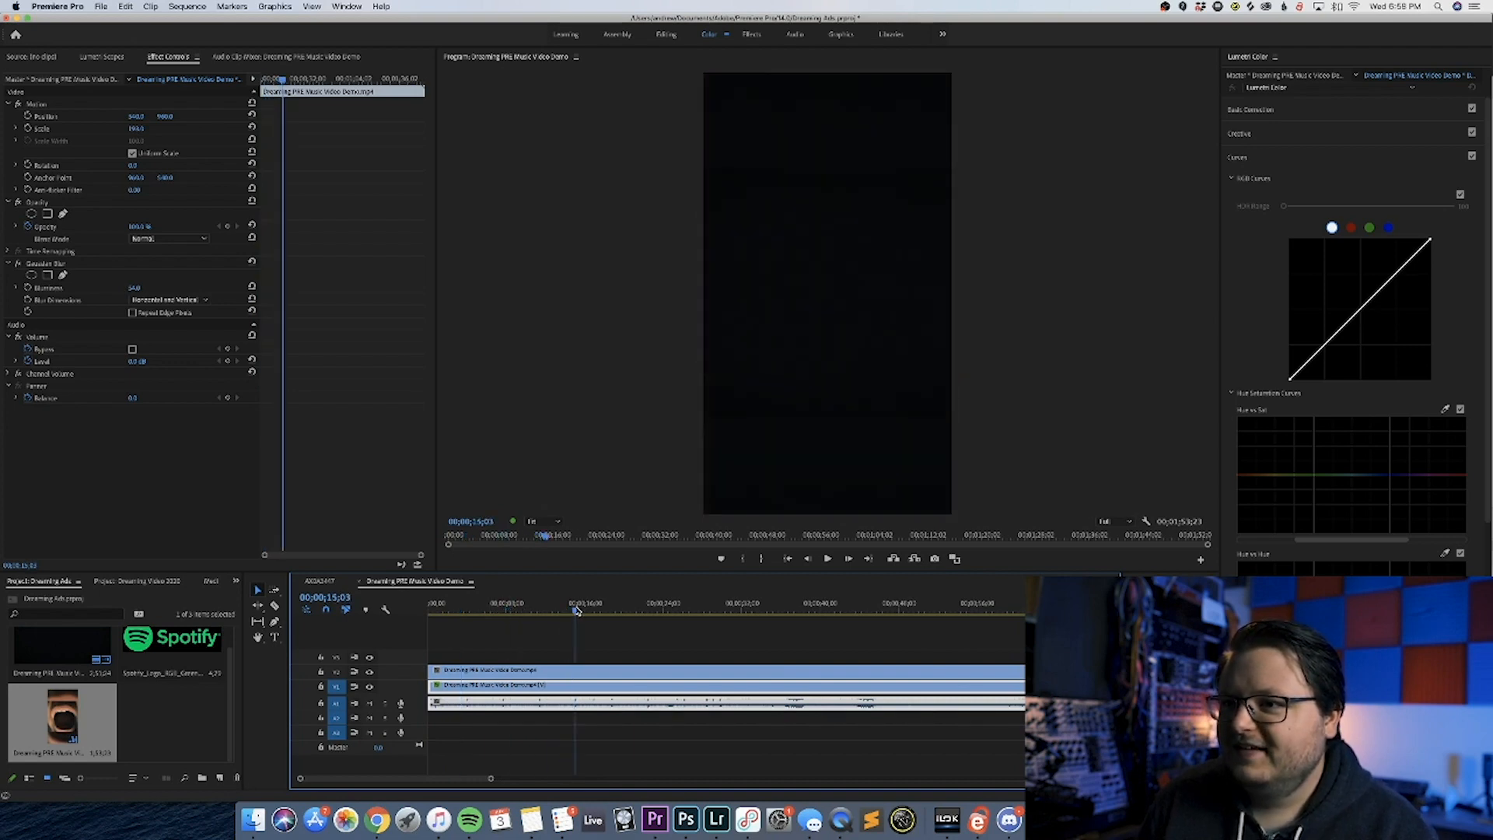
key(Left)
key(Left)
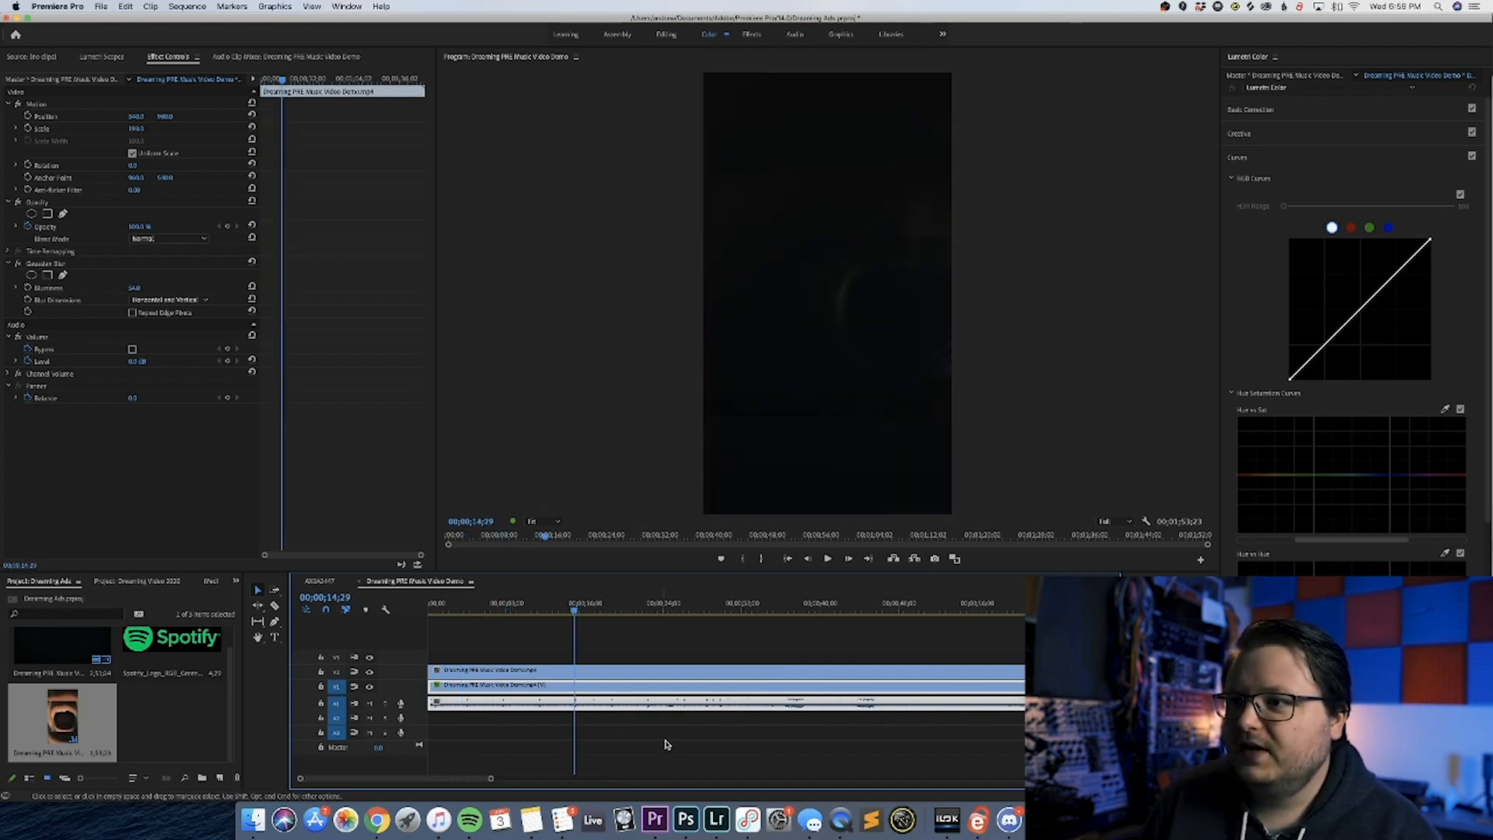
key(super+k)
Shift all clips after the cut later in the timeline, leaving a gap behind the first 15-second segment.
drag(660, 749, 708, 670)
click(719, 646)
click(570, 666)
Preview the beginning and end of the first segment and add audio transitions to both ends of its audio.
key(Home)
key(space)
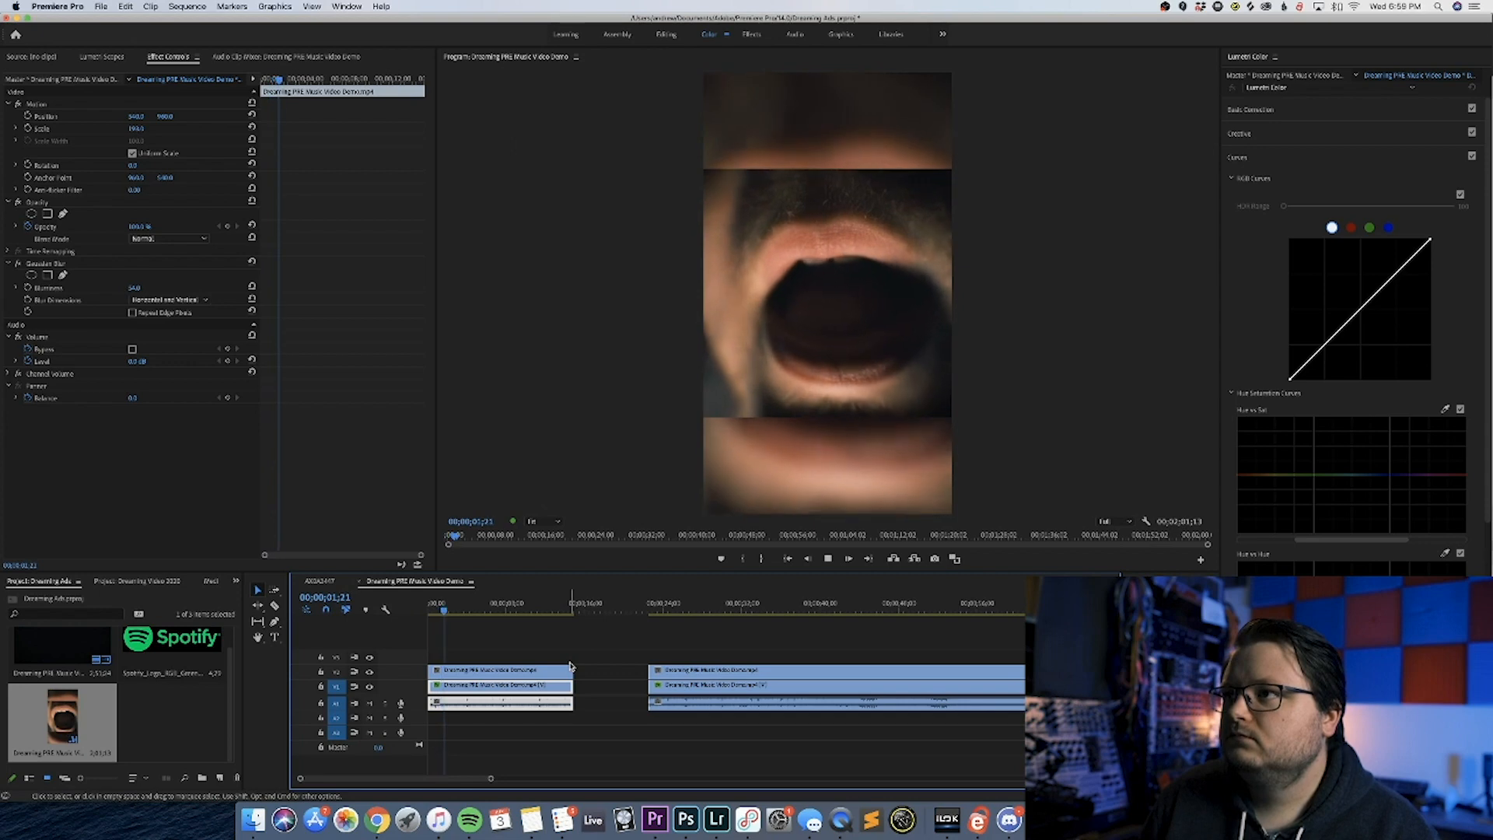
click(562, 611)
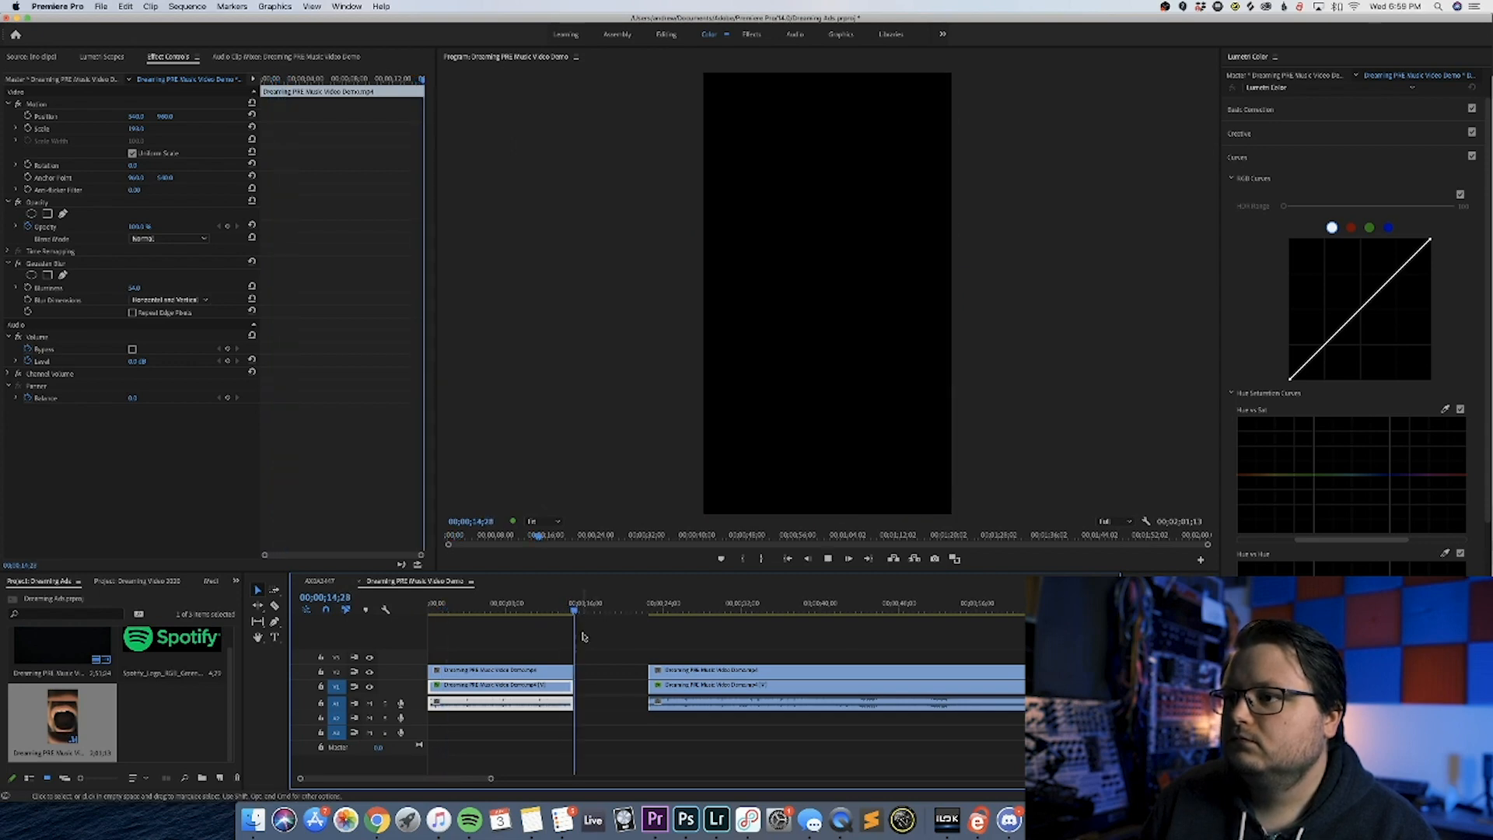
click(608, 704)
click(528, 702)
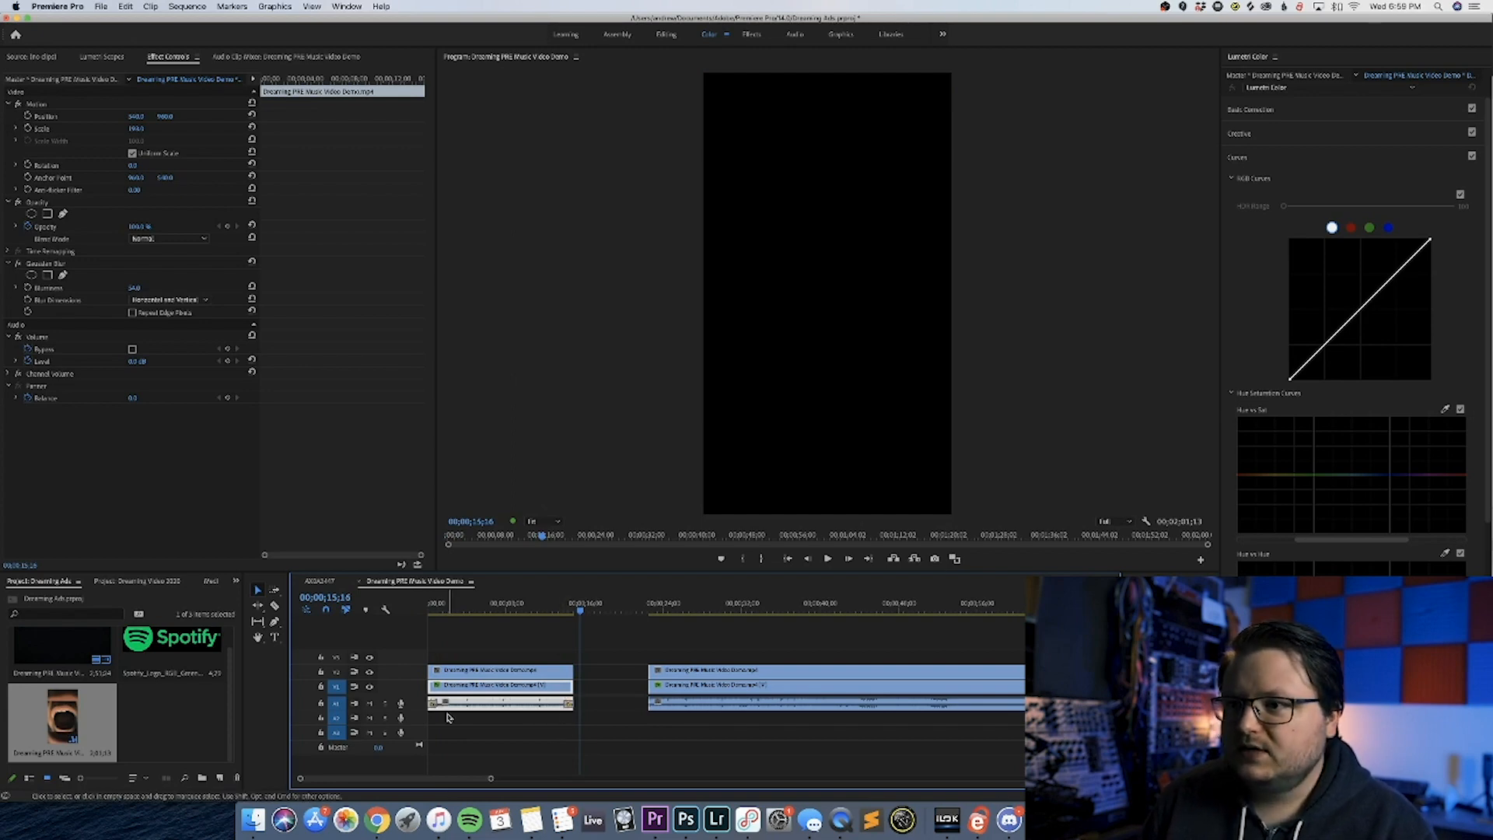
Add the Spotify logo image above the first segment for its full length, scale it down and place it in the frame's upper right.
click(591, 721)
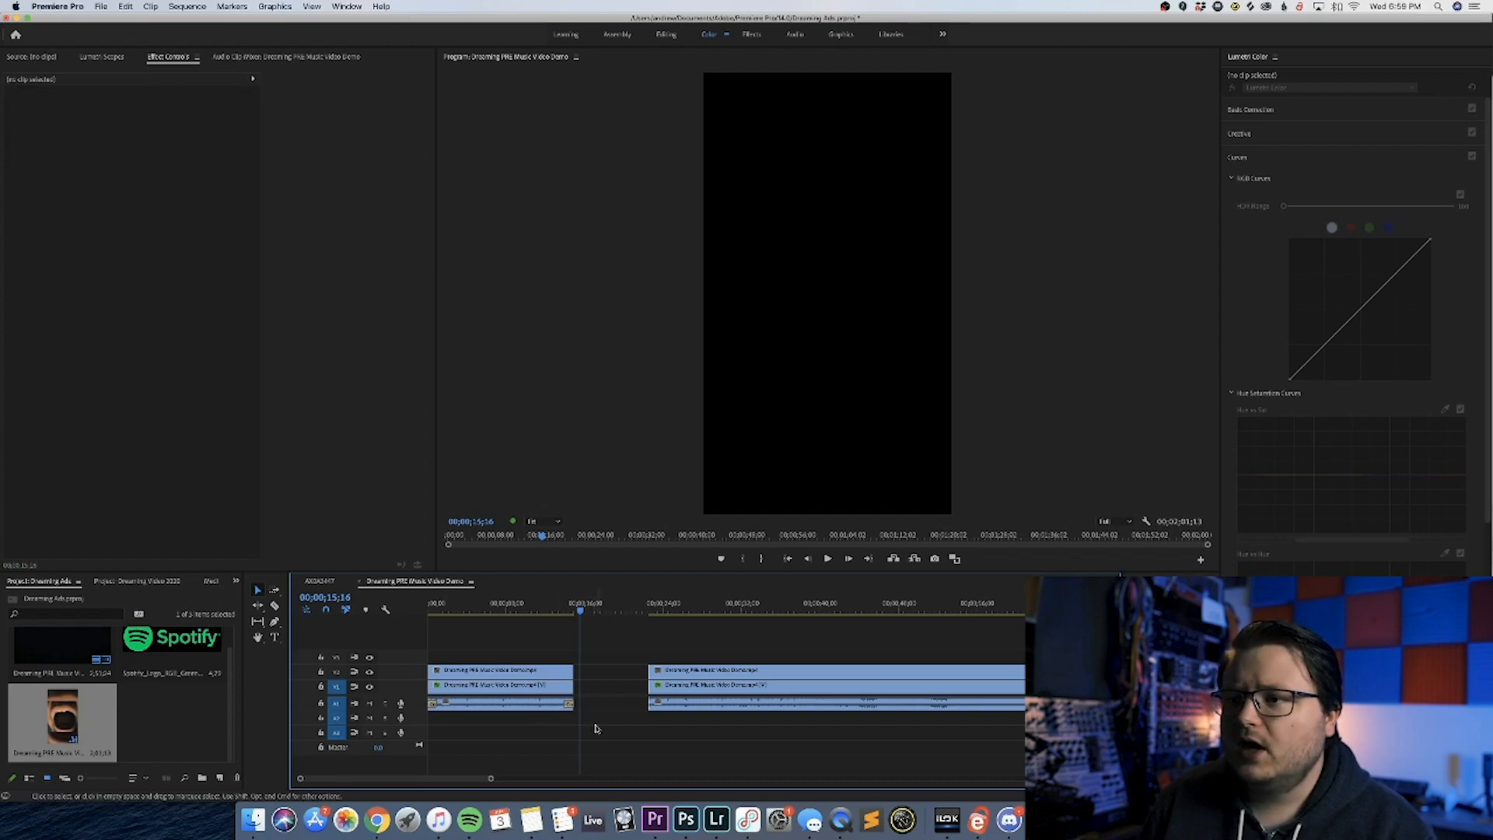
click(500, 603)
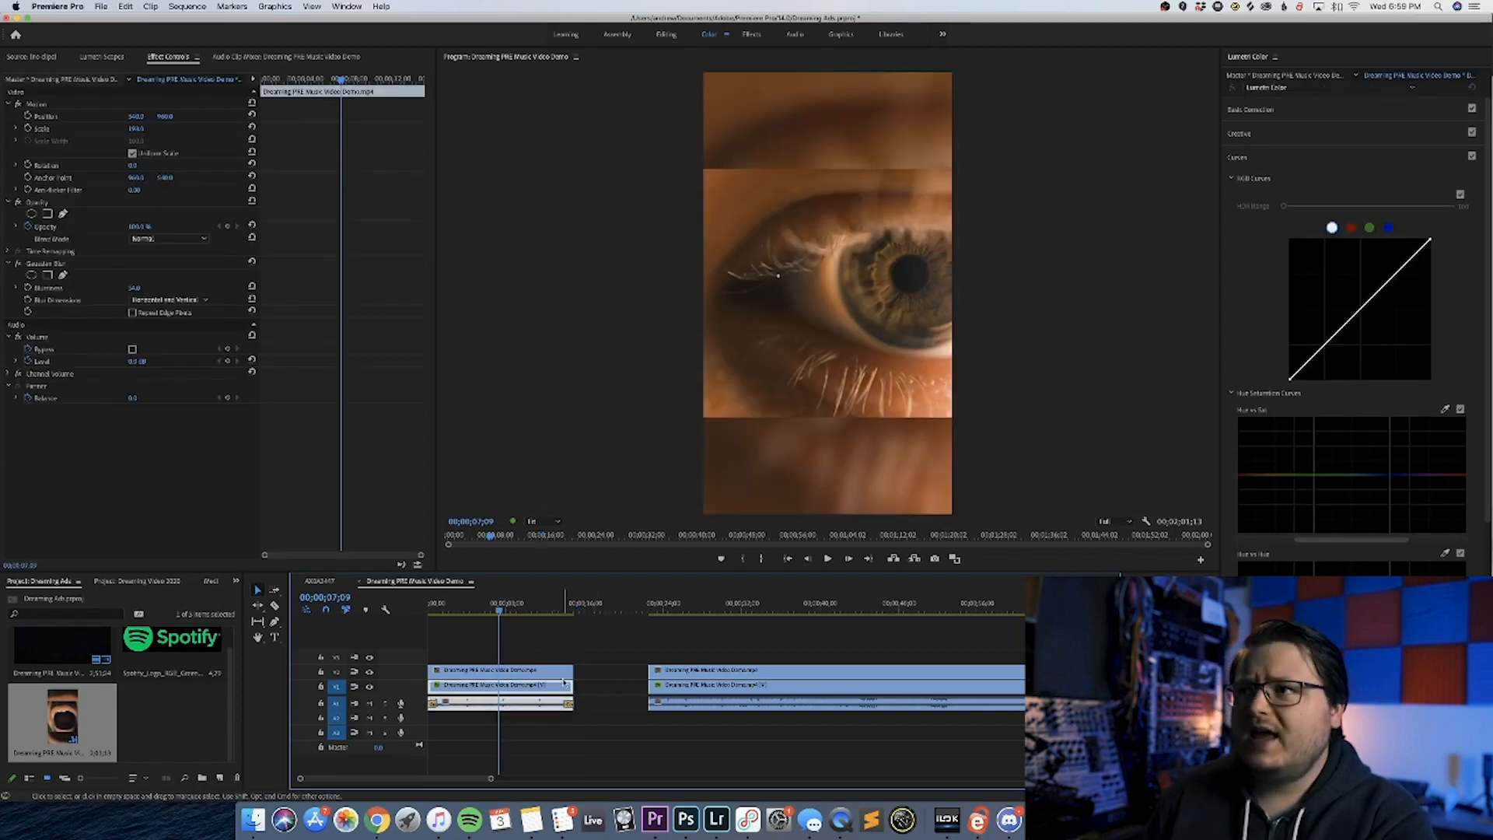
drag(196, 643, 573, 657)
drag(137, 132, 343, 116)
drag(165, 115, 8, 116)
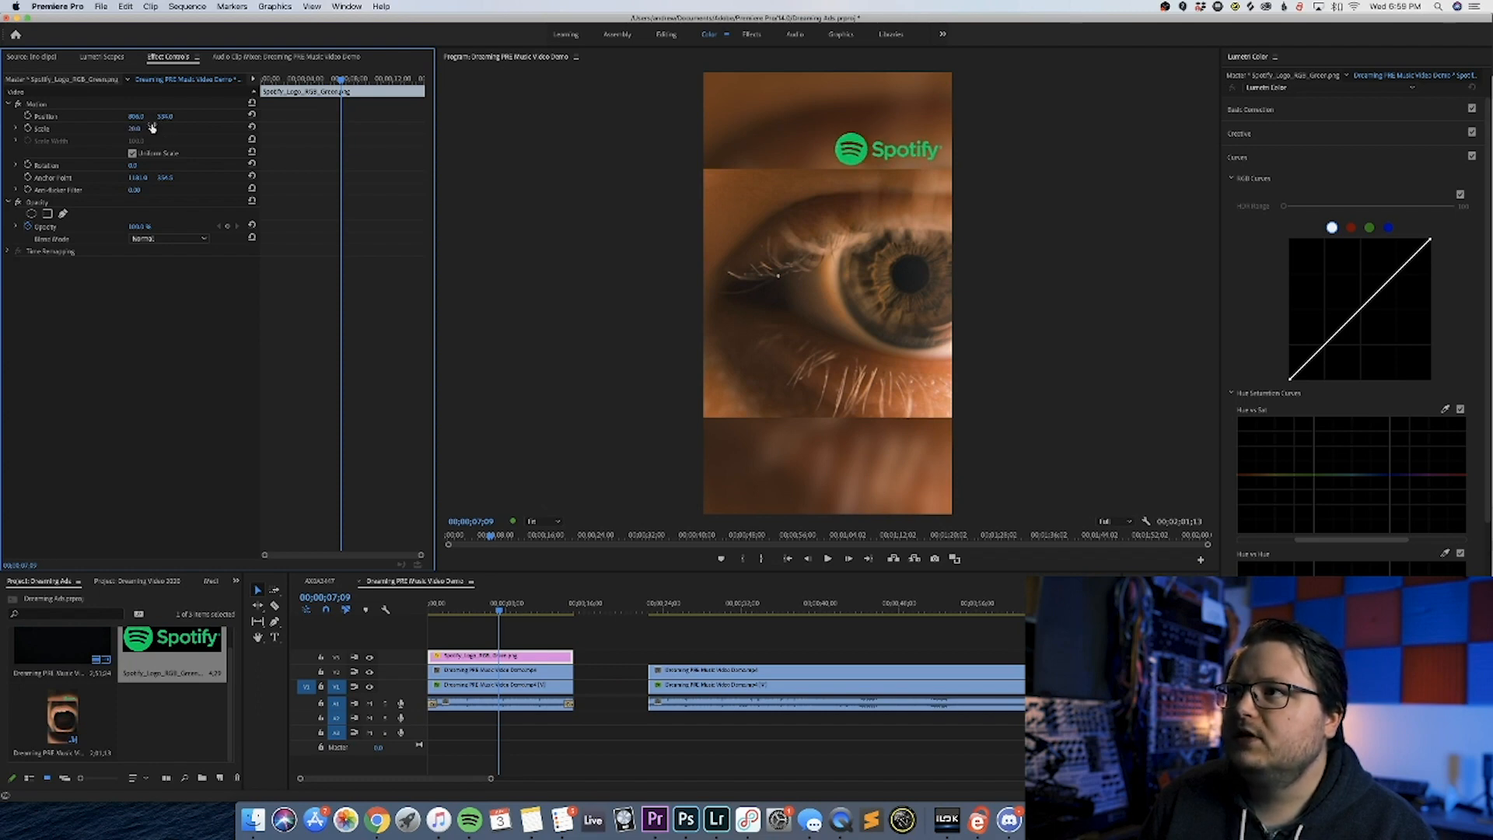
Add a "LISTEN ON" text layer to the left of the Spotify logo.
click(603, 669)
key(t)
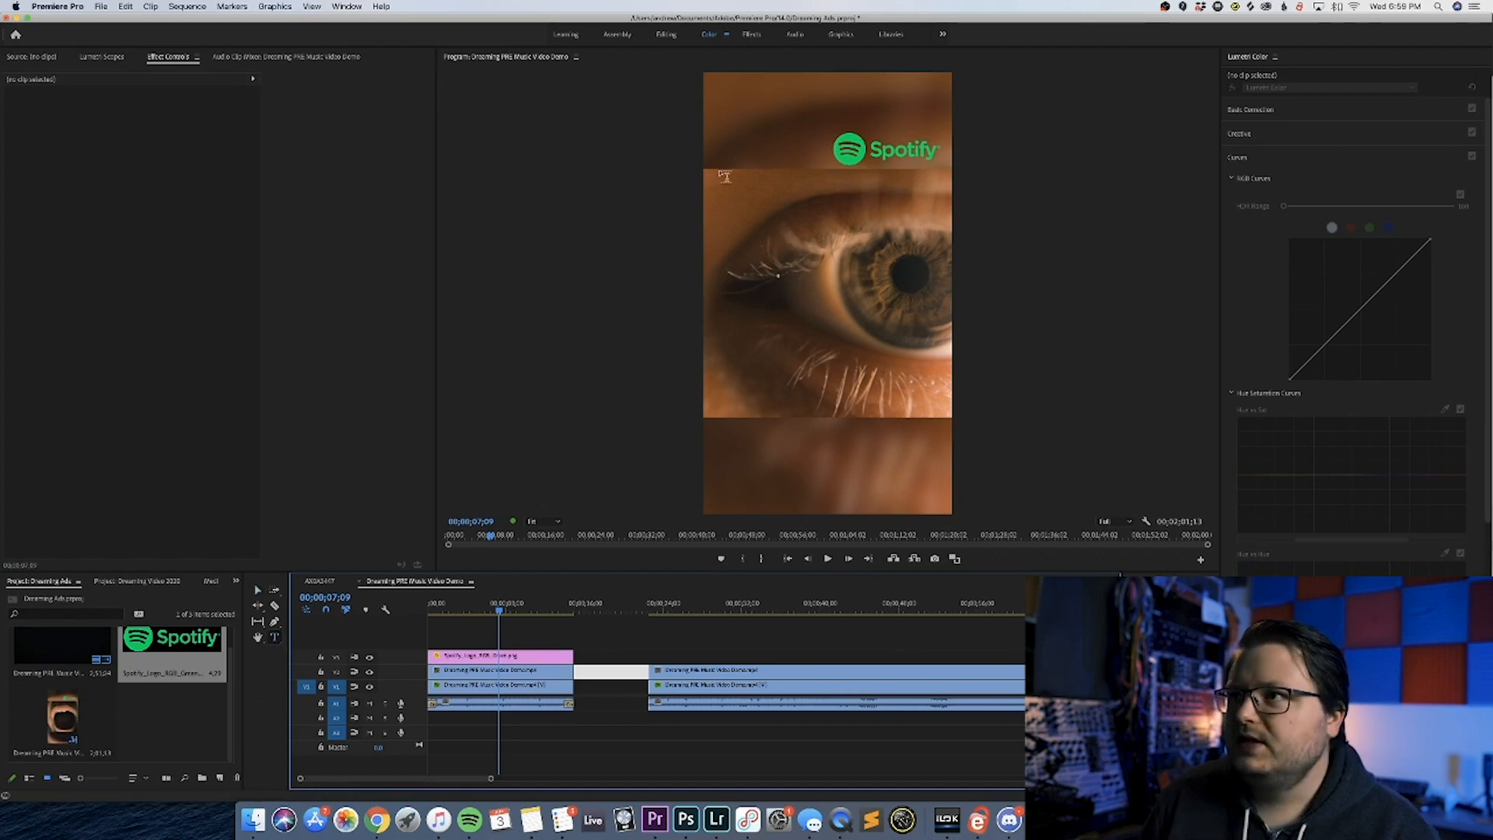
click(716, 152)
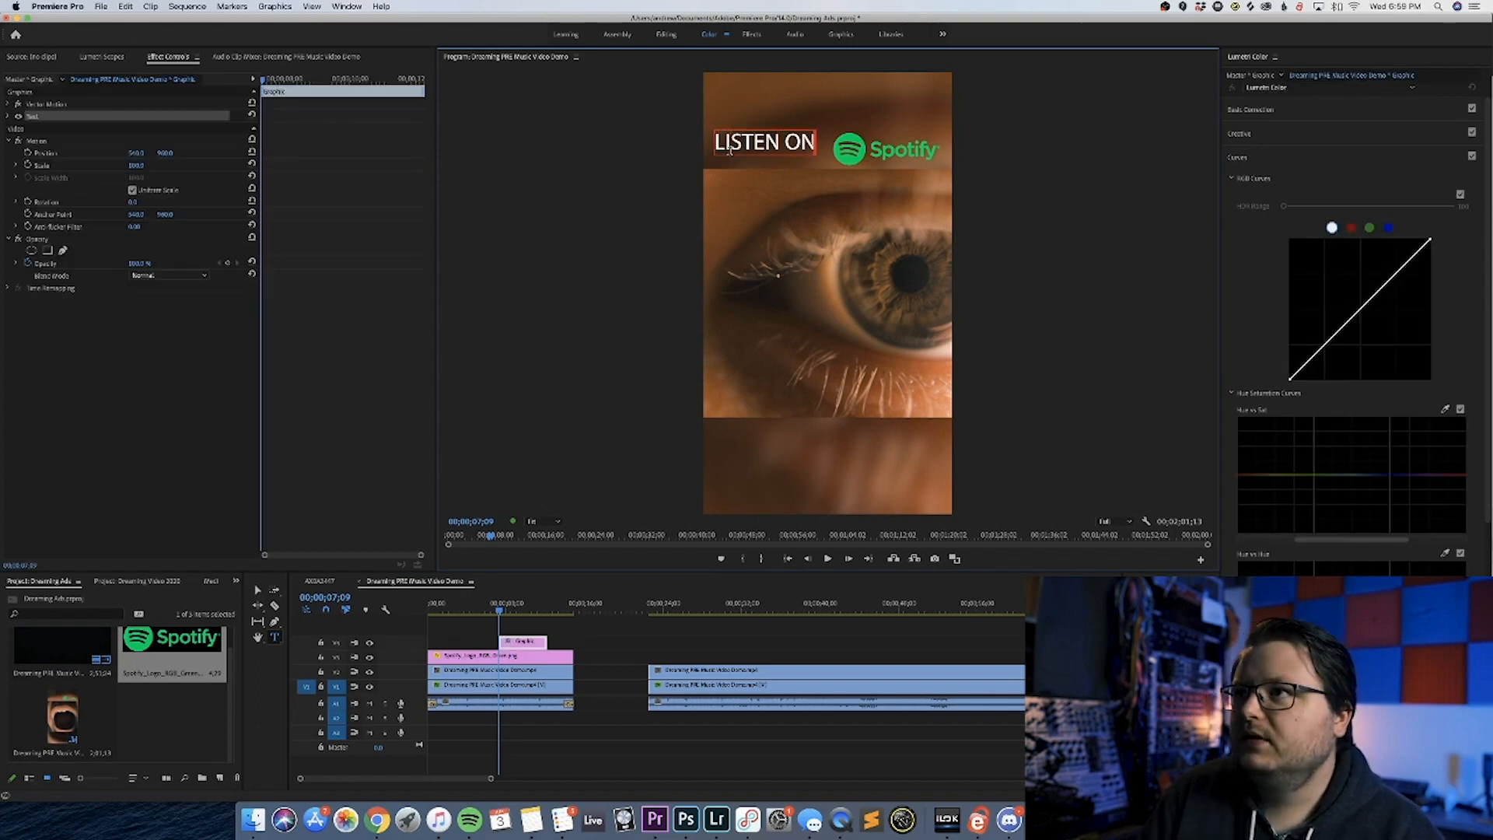
Change the font of the LISTEN ON text to Bauhaus 93.
click(626, 645)
click(527, 641)
click(7, 116)
click(92, 155)
text(BAUH)
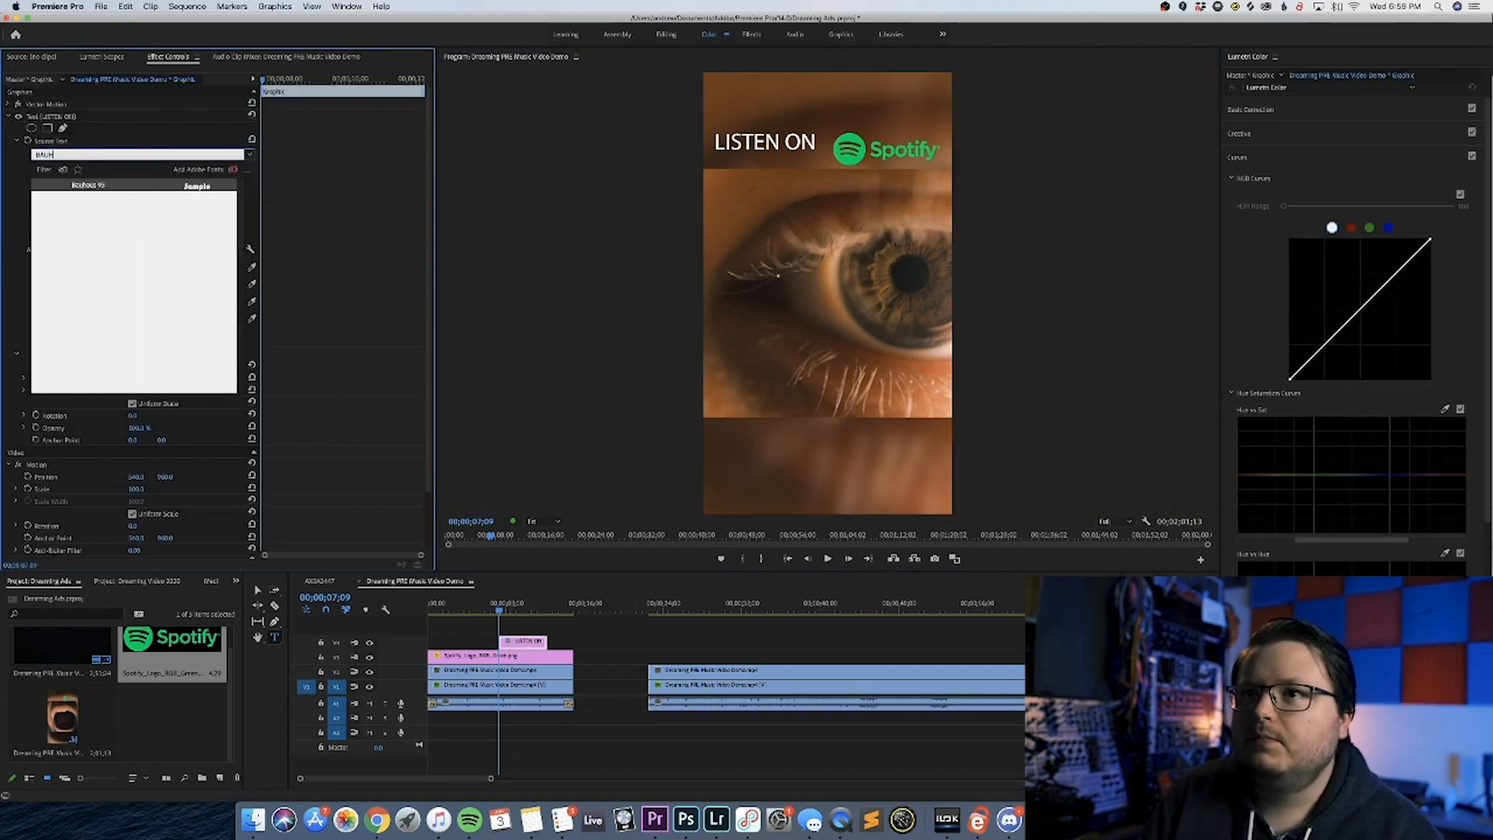
key(Return)
click(785, 144)
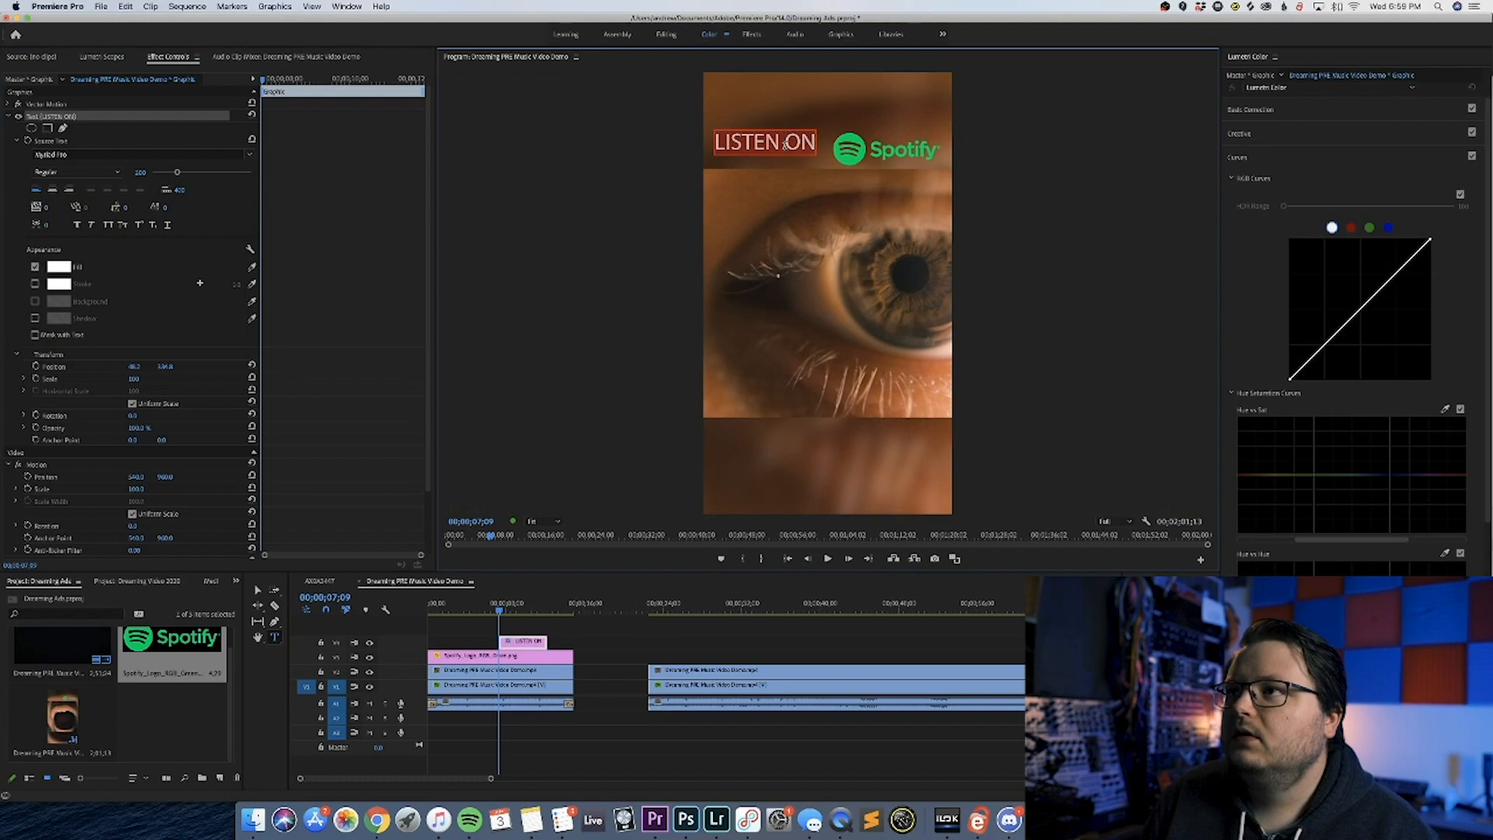
click(76, 155)
text(BAUH)
key(Return)
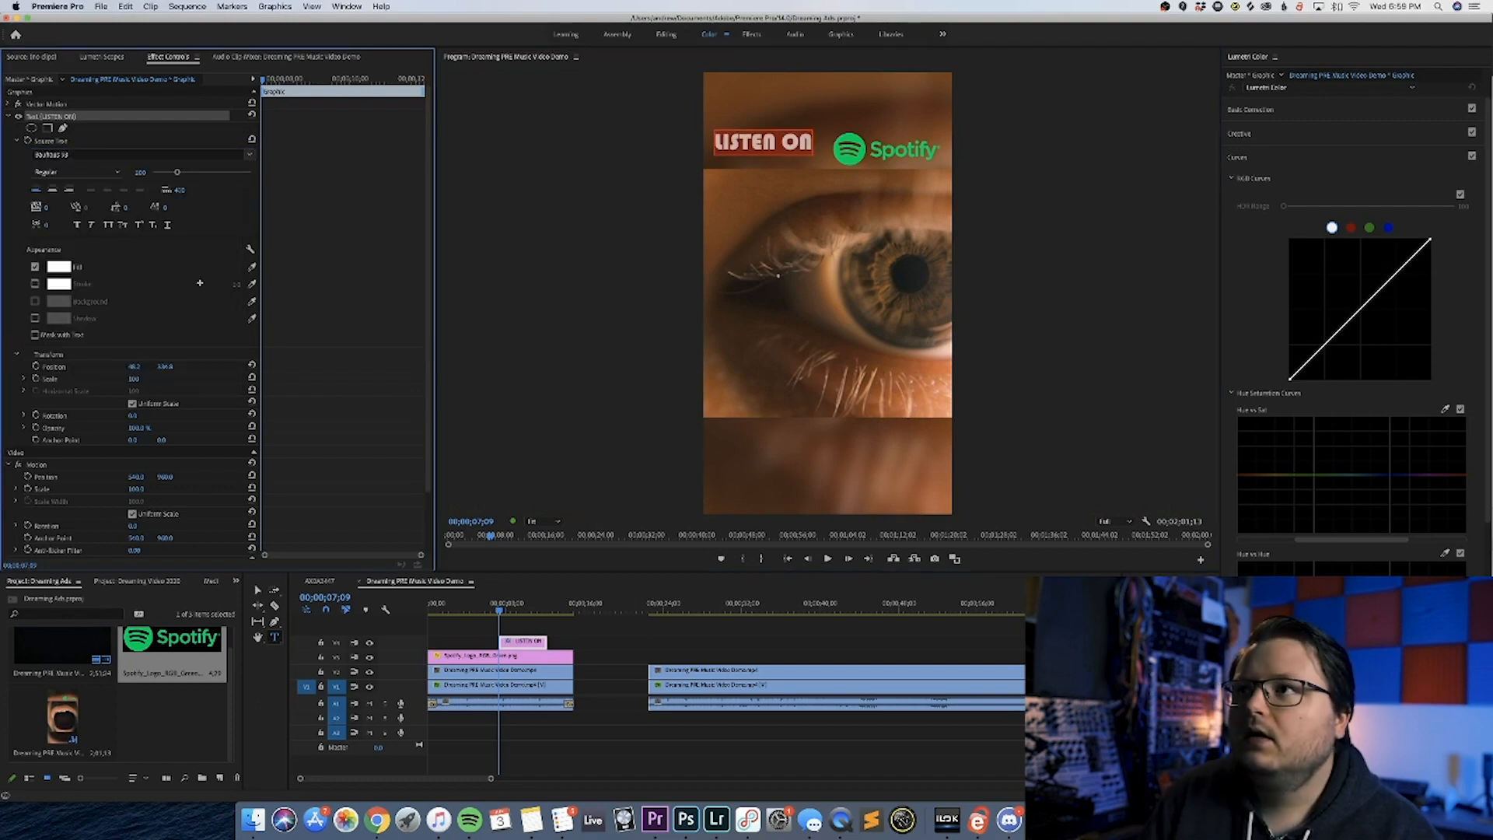
Position the LISTEN ON text level with and beside the Spotify logo, and extend its clip over the whole first segment.
drag(165, 366, 177, 368)
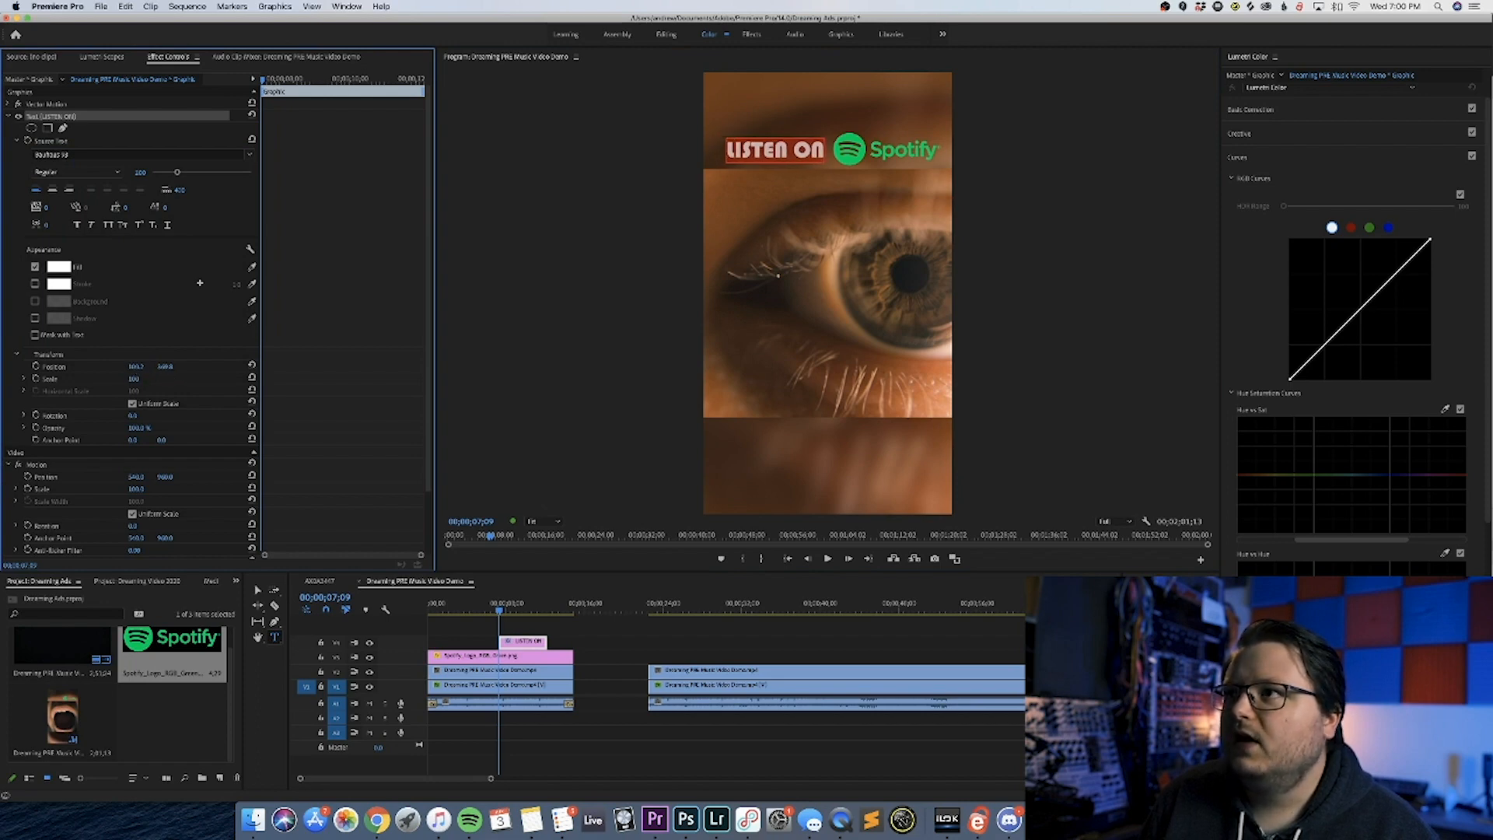
mouse_move(165, 366)
mouse_down()
mouse_move(153, 366)
mouse_move(167, 366)
mouse_up()
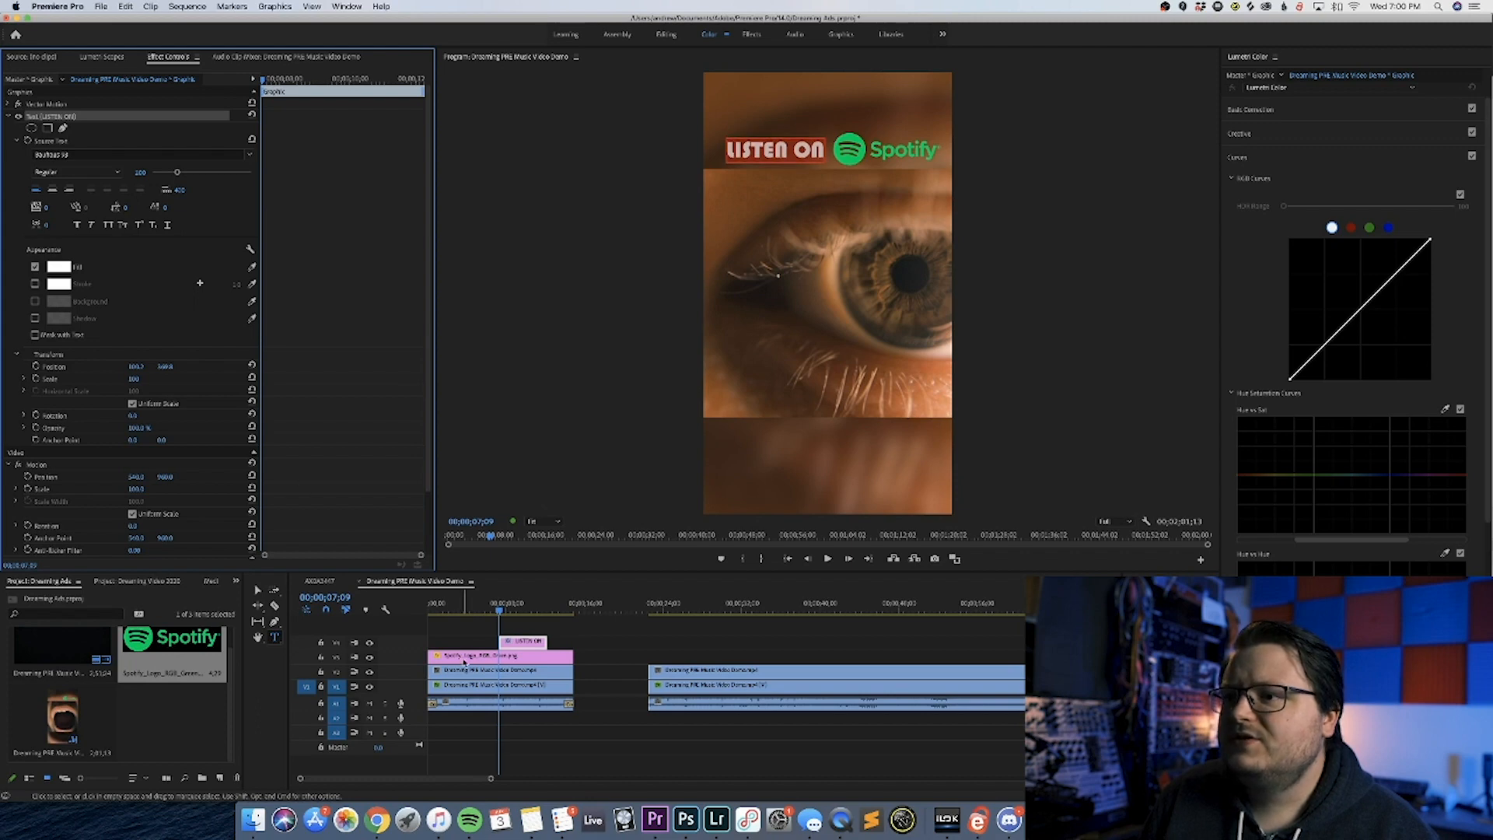
click(519, 651)
drag(136, 117, 132, 117)
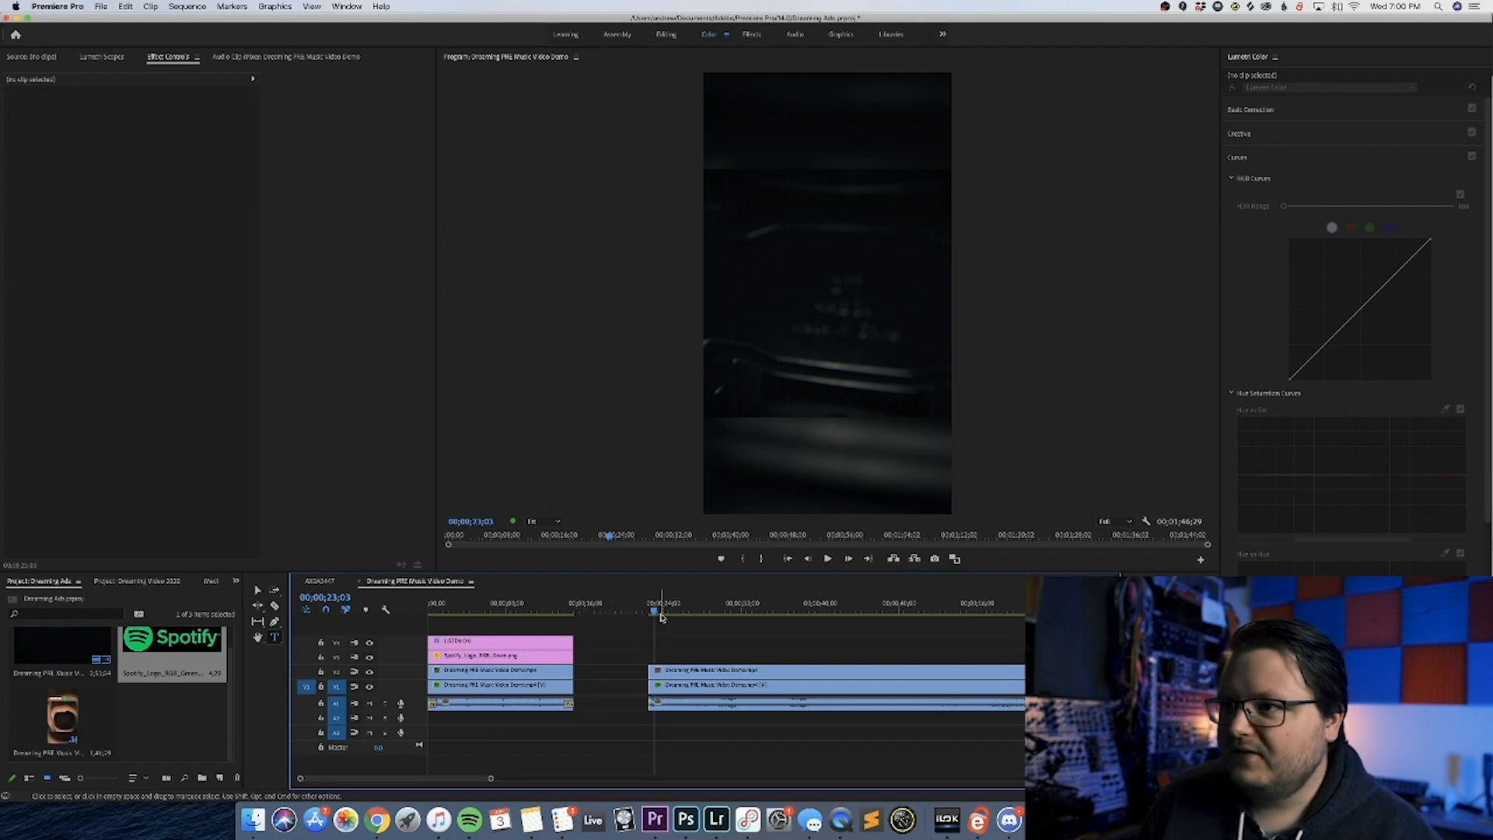
Copy the LISTEN ON text and Spotify logo clips over the start of the second segment and play it through.
drag(660, 611, 642, 611)
drag(598, 662, 745, 647)
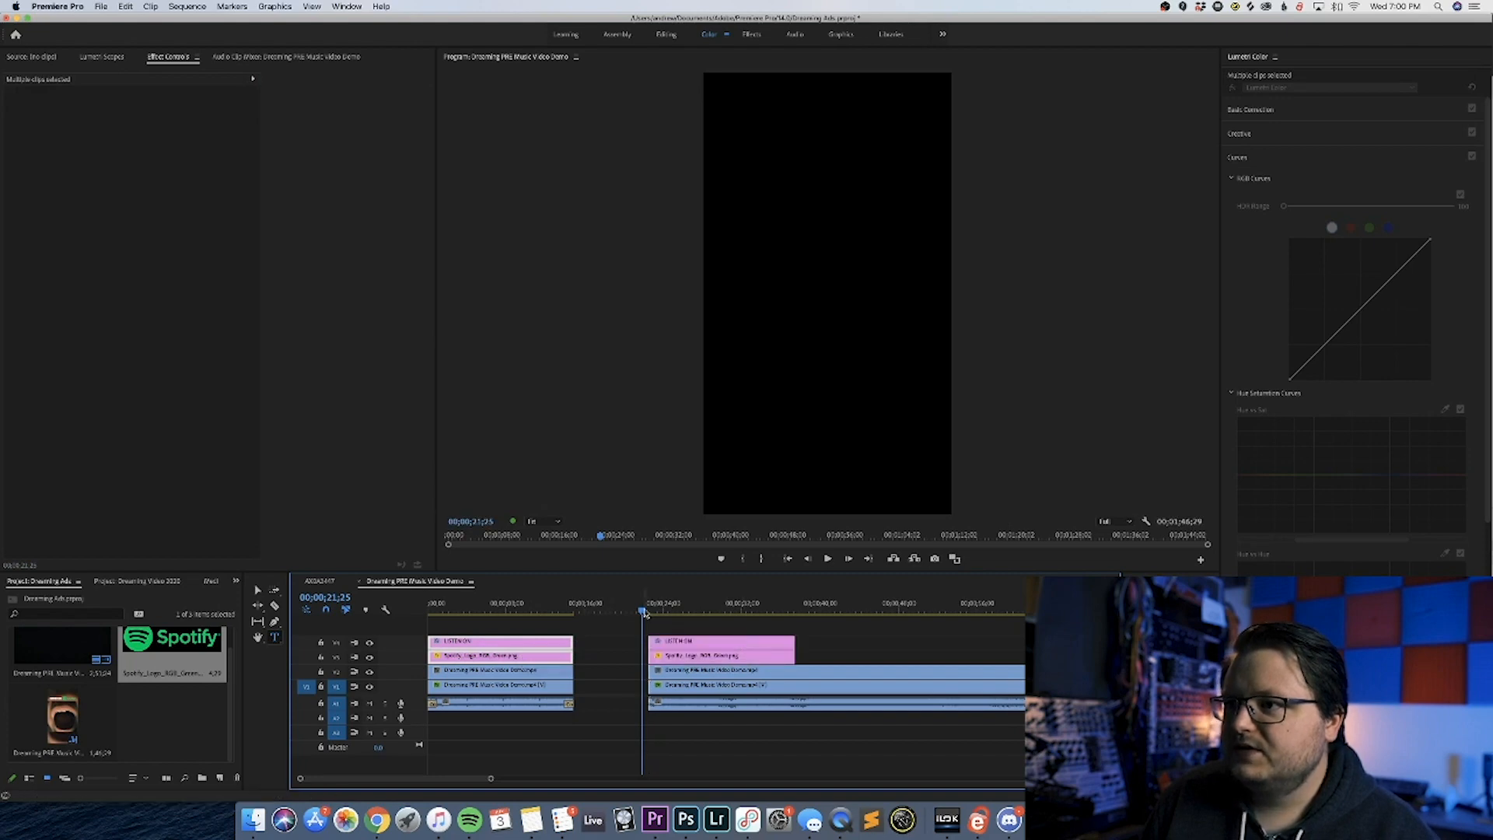
key(space)
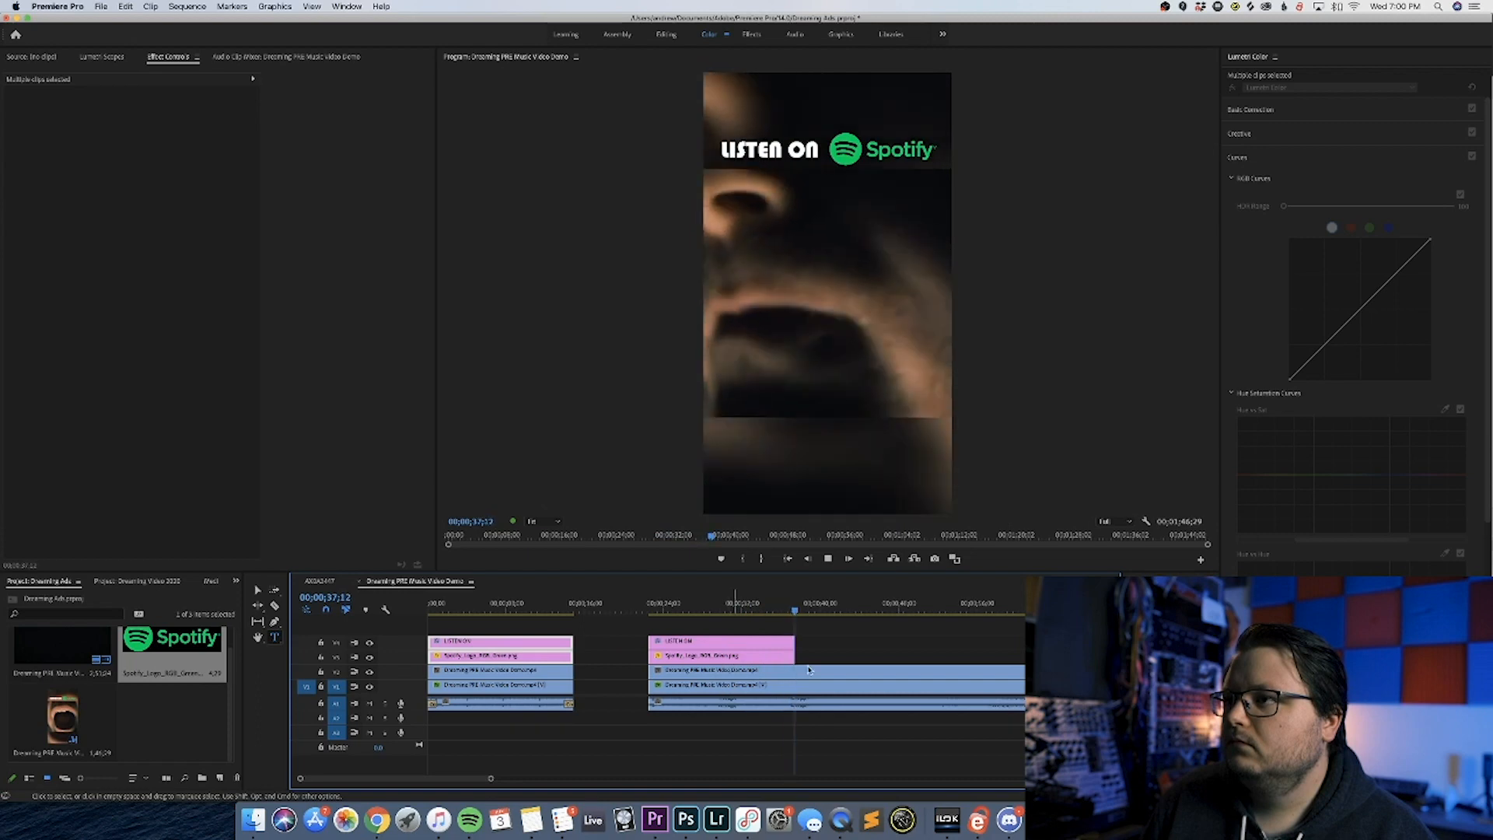
Trim the second segment's video and audio clips so they end together with its text and logo overlays.
click(842, 704)
drag(887, 725, 876, 624)
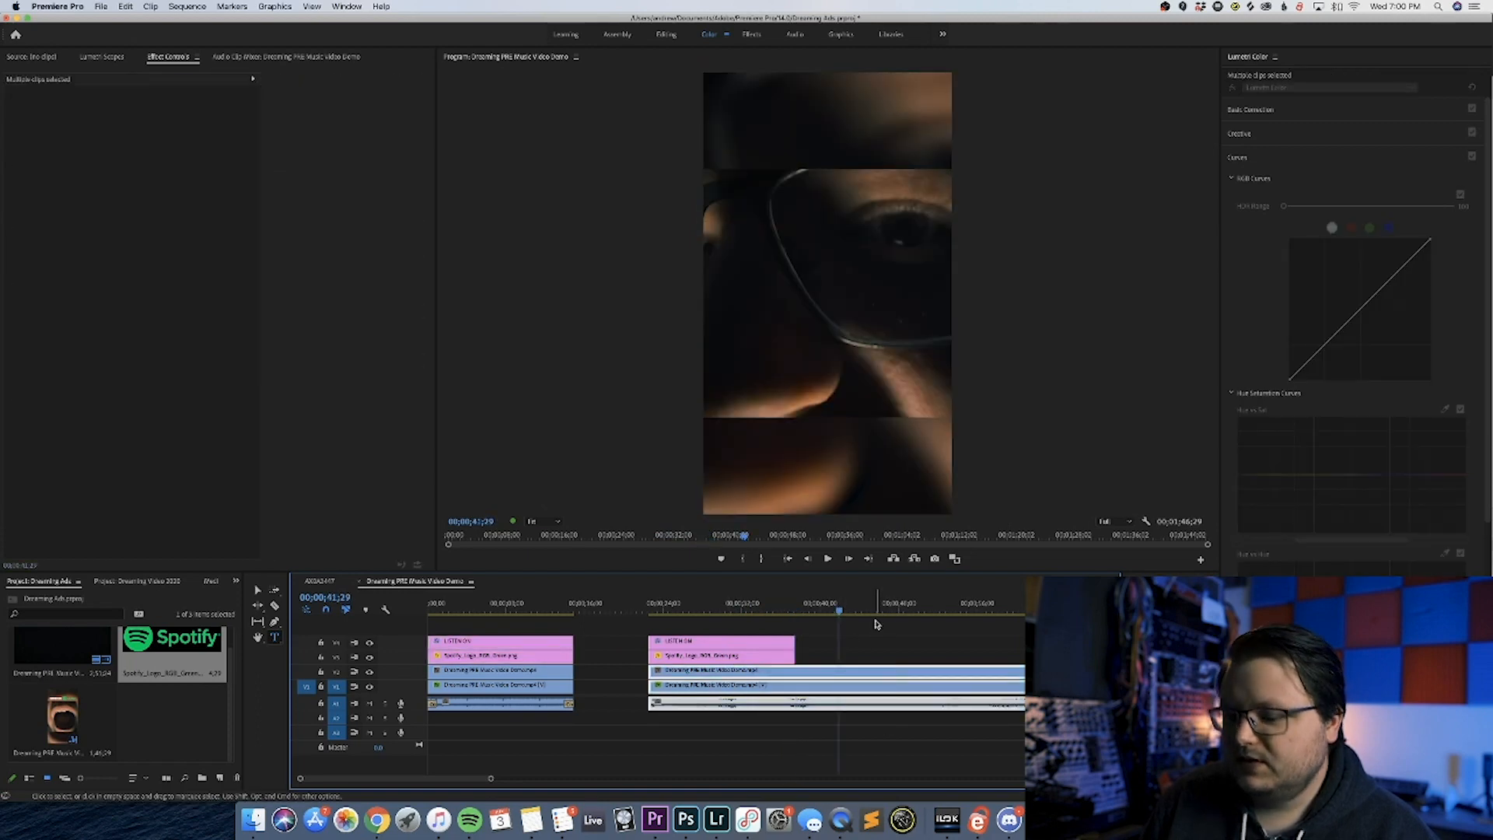
key(w)
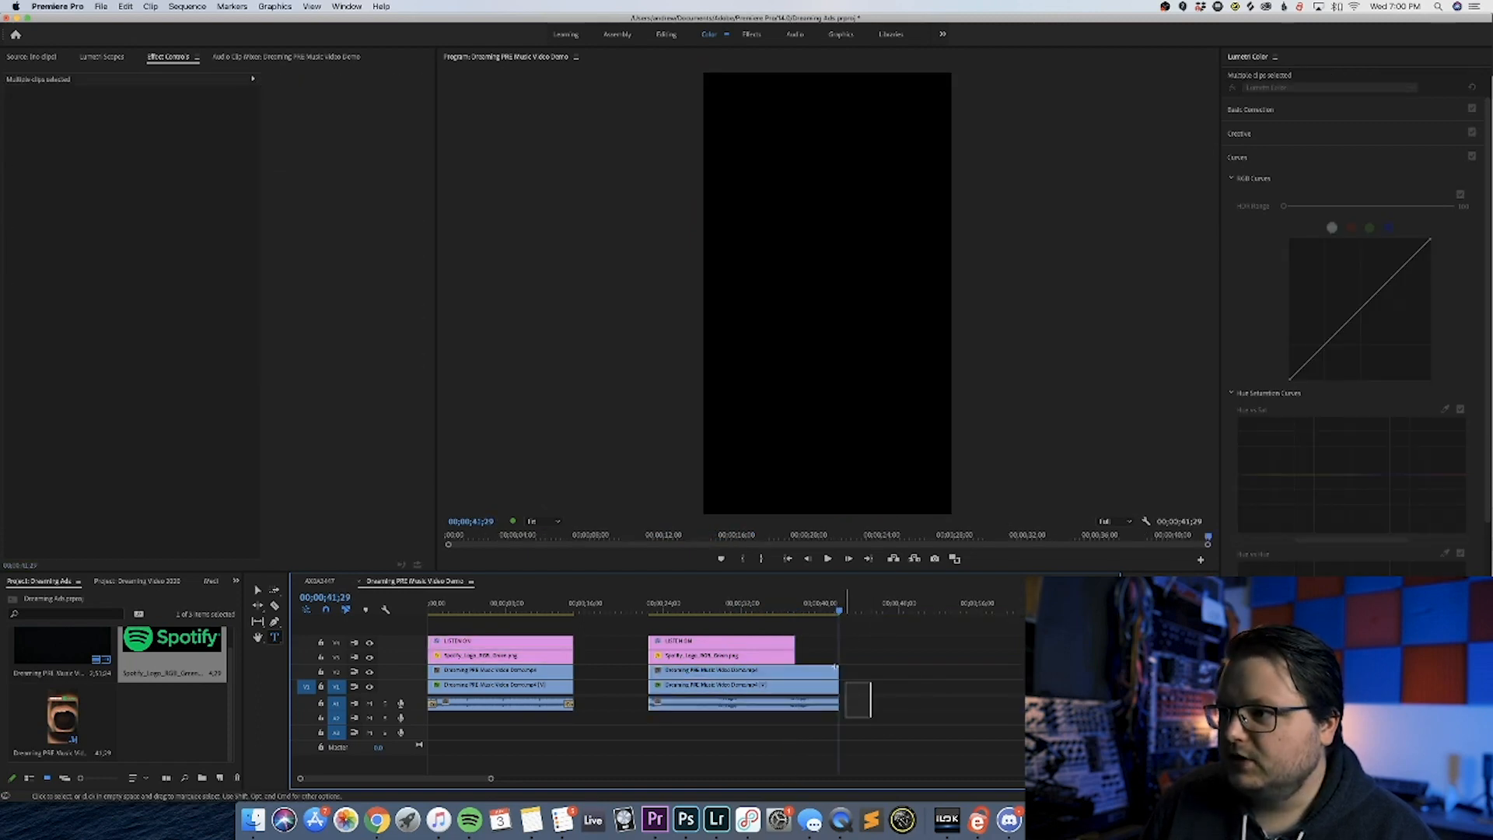
drag(826, 670, 795, 670)
click(817, 664)
Check the frames near the end of the second segment and save the project.
click(788, 610)
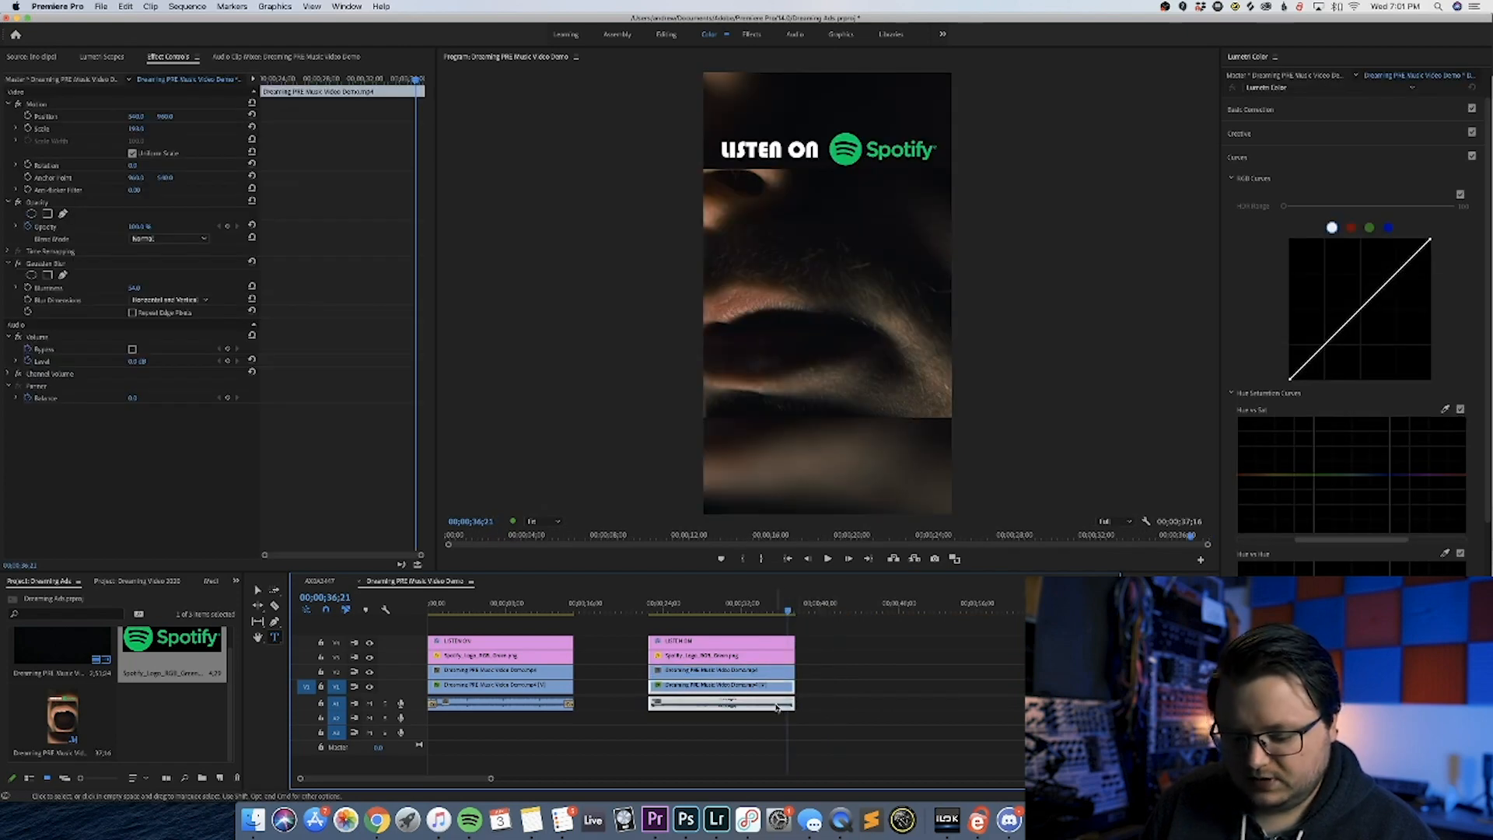
click(840, 713)
key(super+s)
click(727, 608)
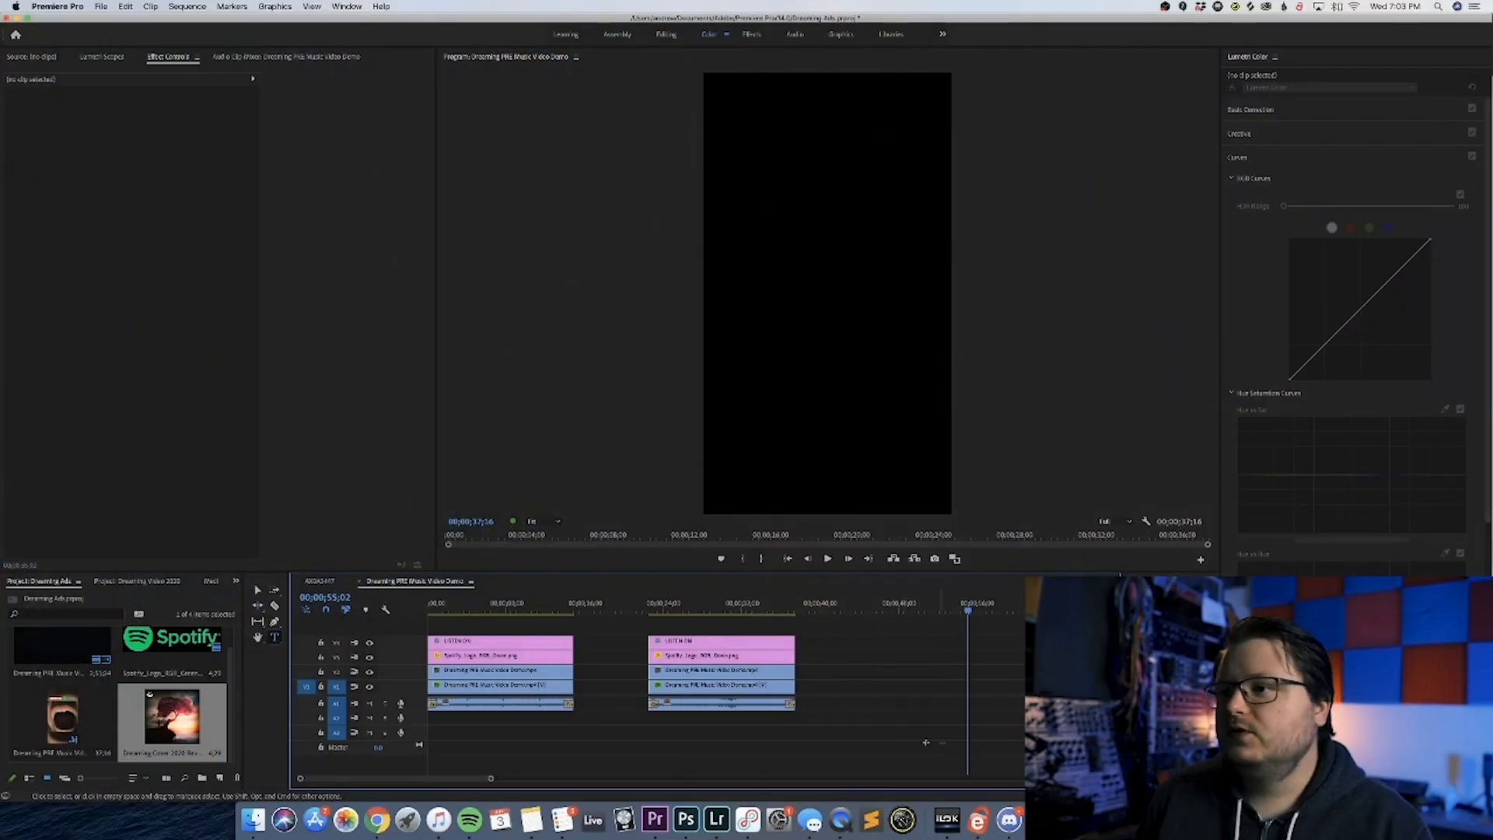
Place copies of both segments' background video and audio clips after the second segment, separated by gaps.
drag(939, 743, 889, 692)
click(879, 666)
scroll(879, 666, right, 2)
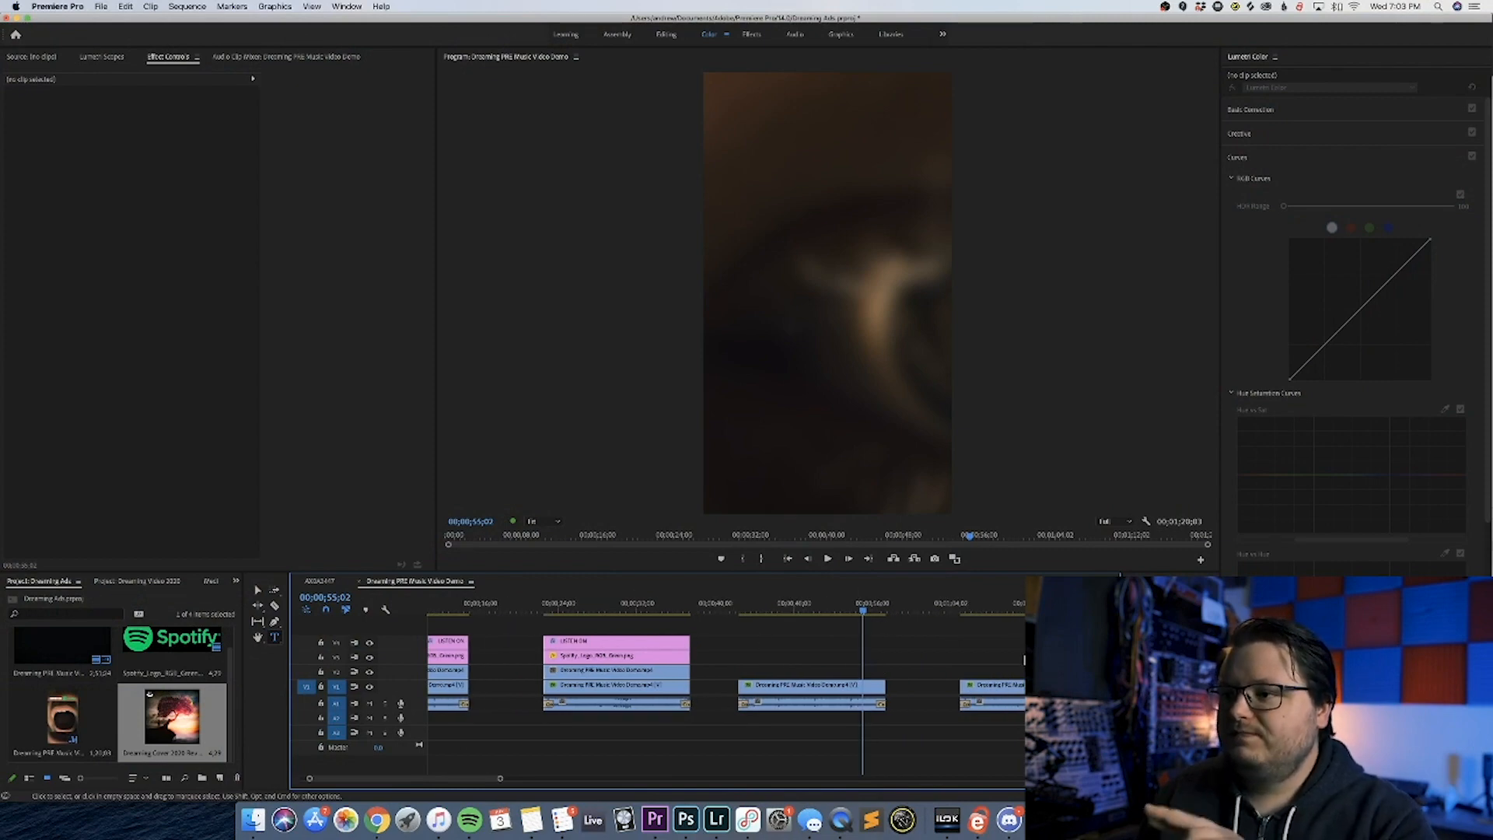
Unlink video from audio in the two copied segments and delete their video clips, keeping only the audio.
scroll(727, 684, right, 3)
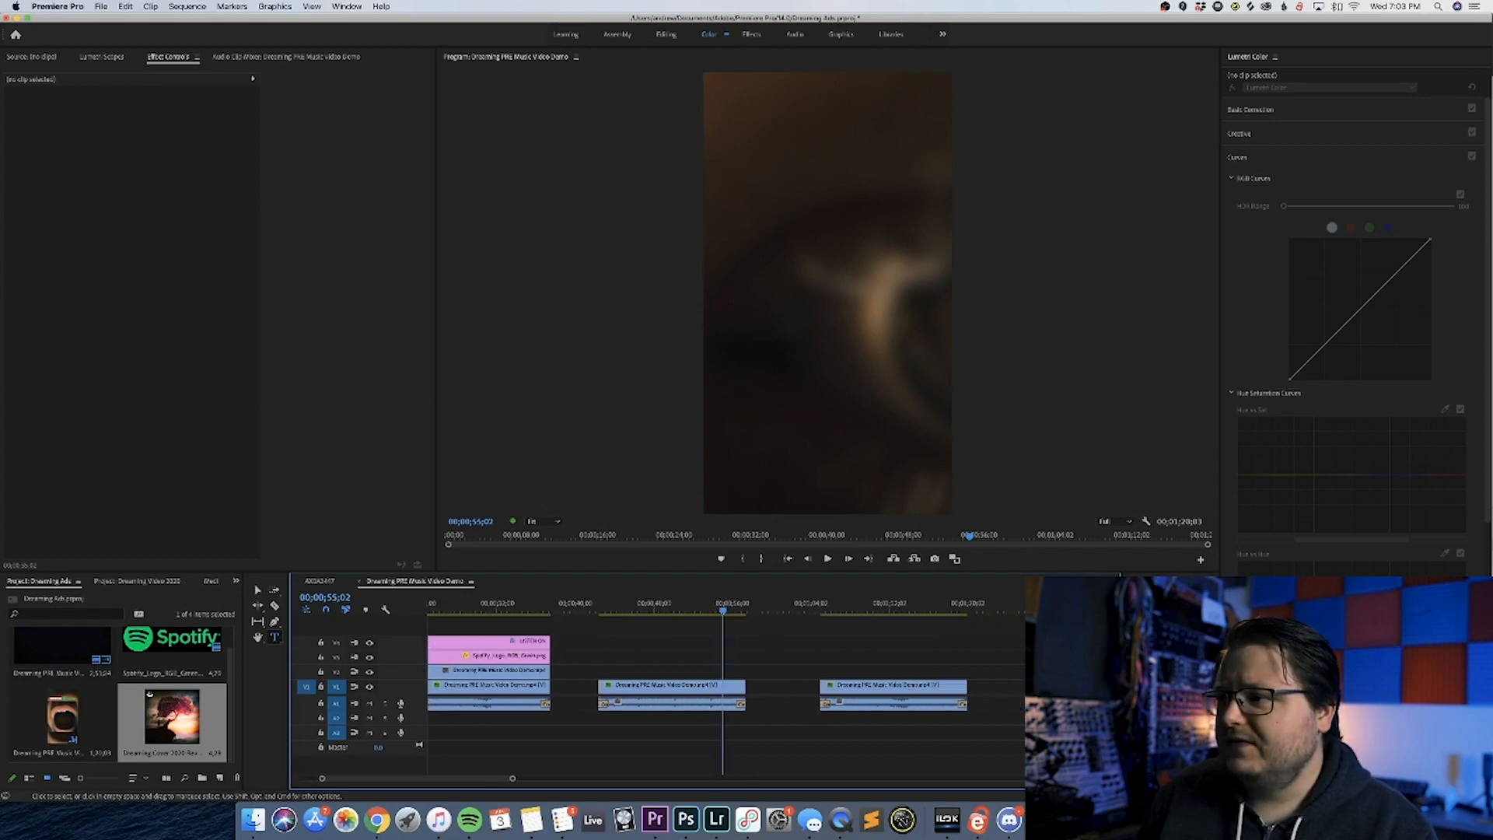
click(712, 675)
right_click(713, 675)
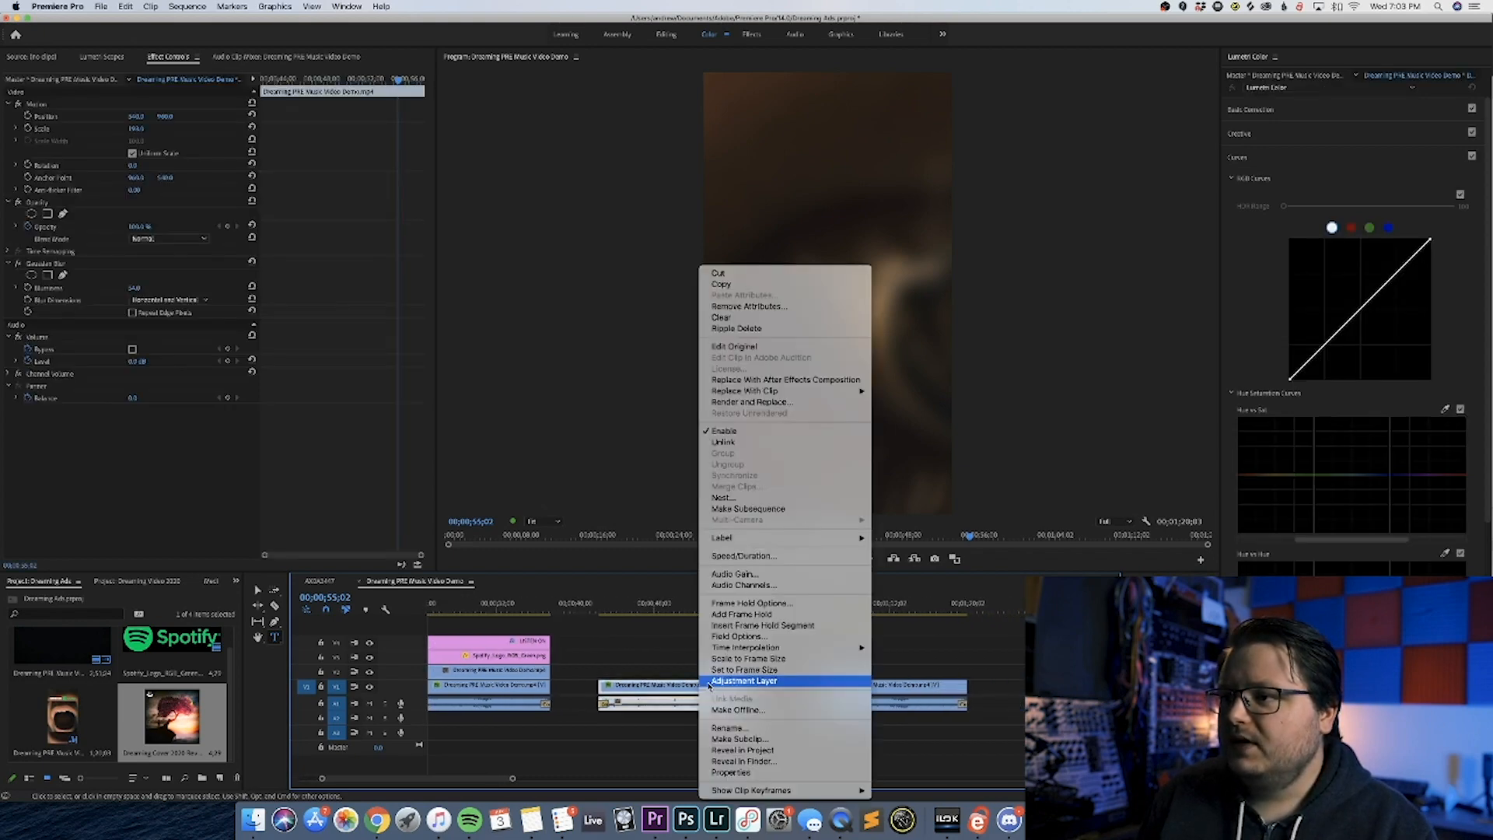
click(722, 442)
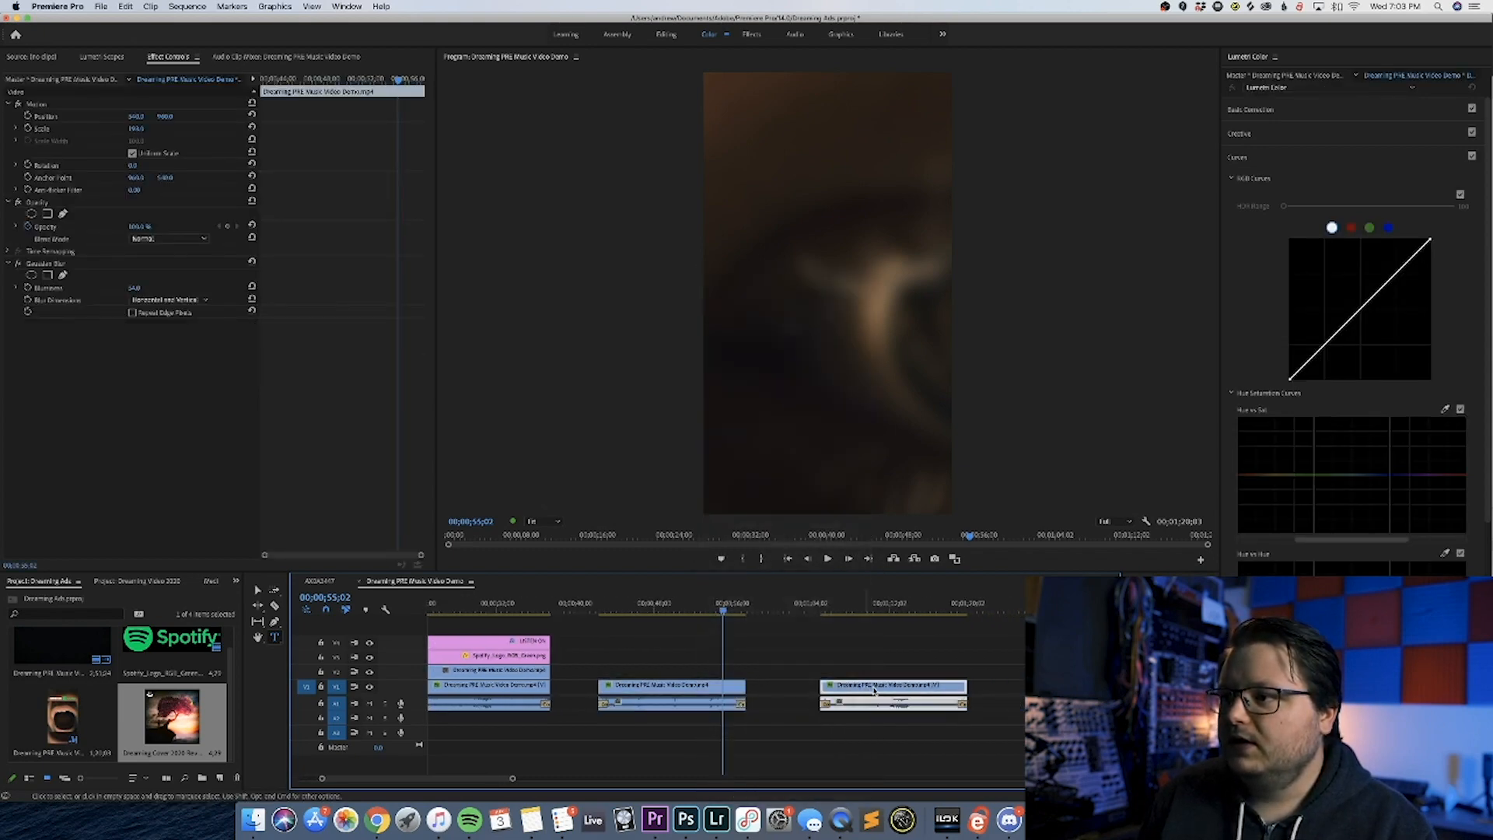
right_click(908, 686)
click(917, 441)
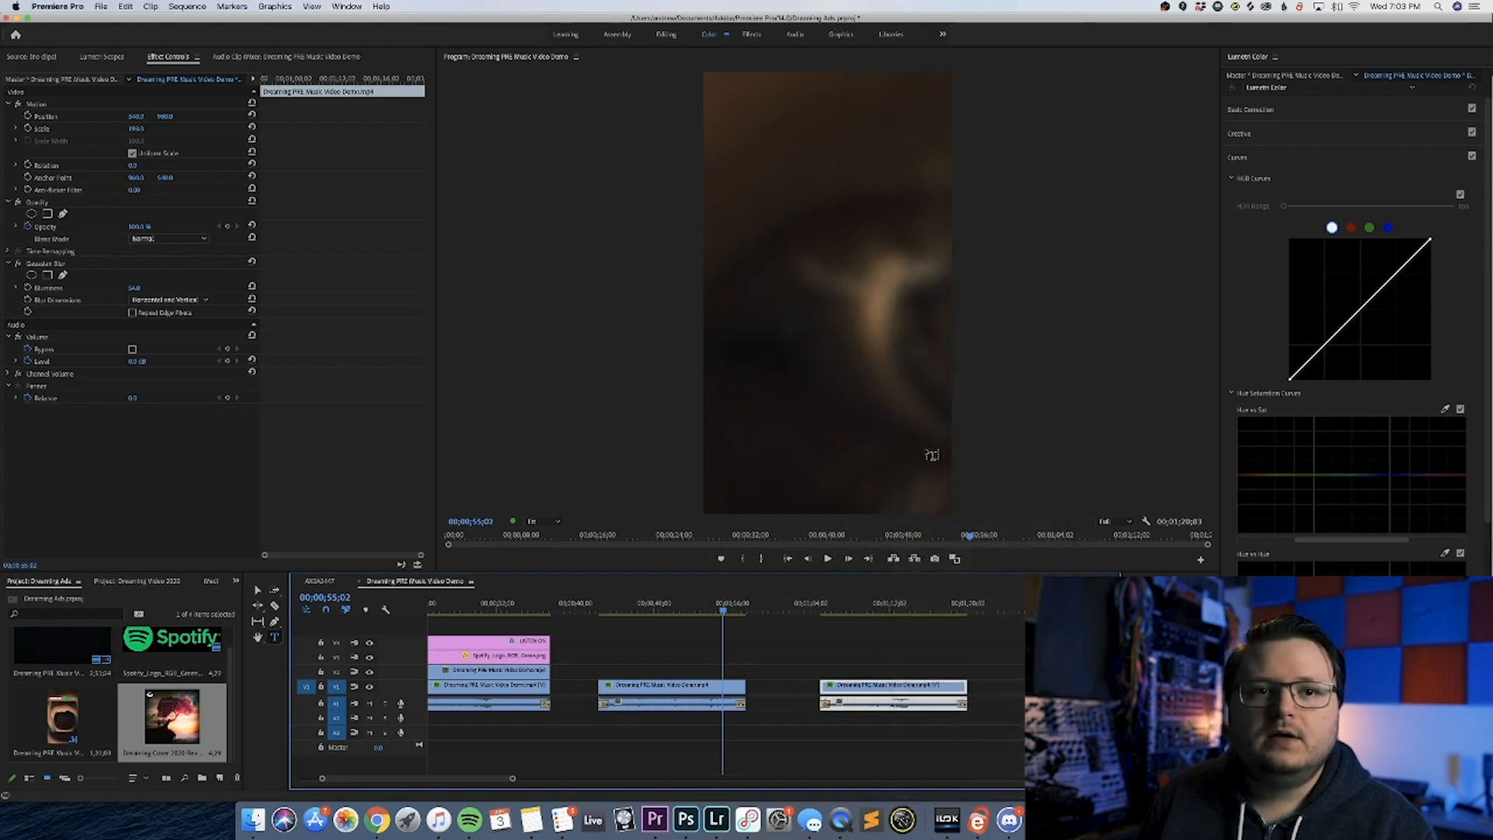
click(896, 689)
key(Delete)
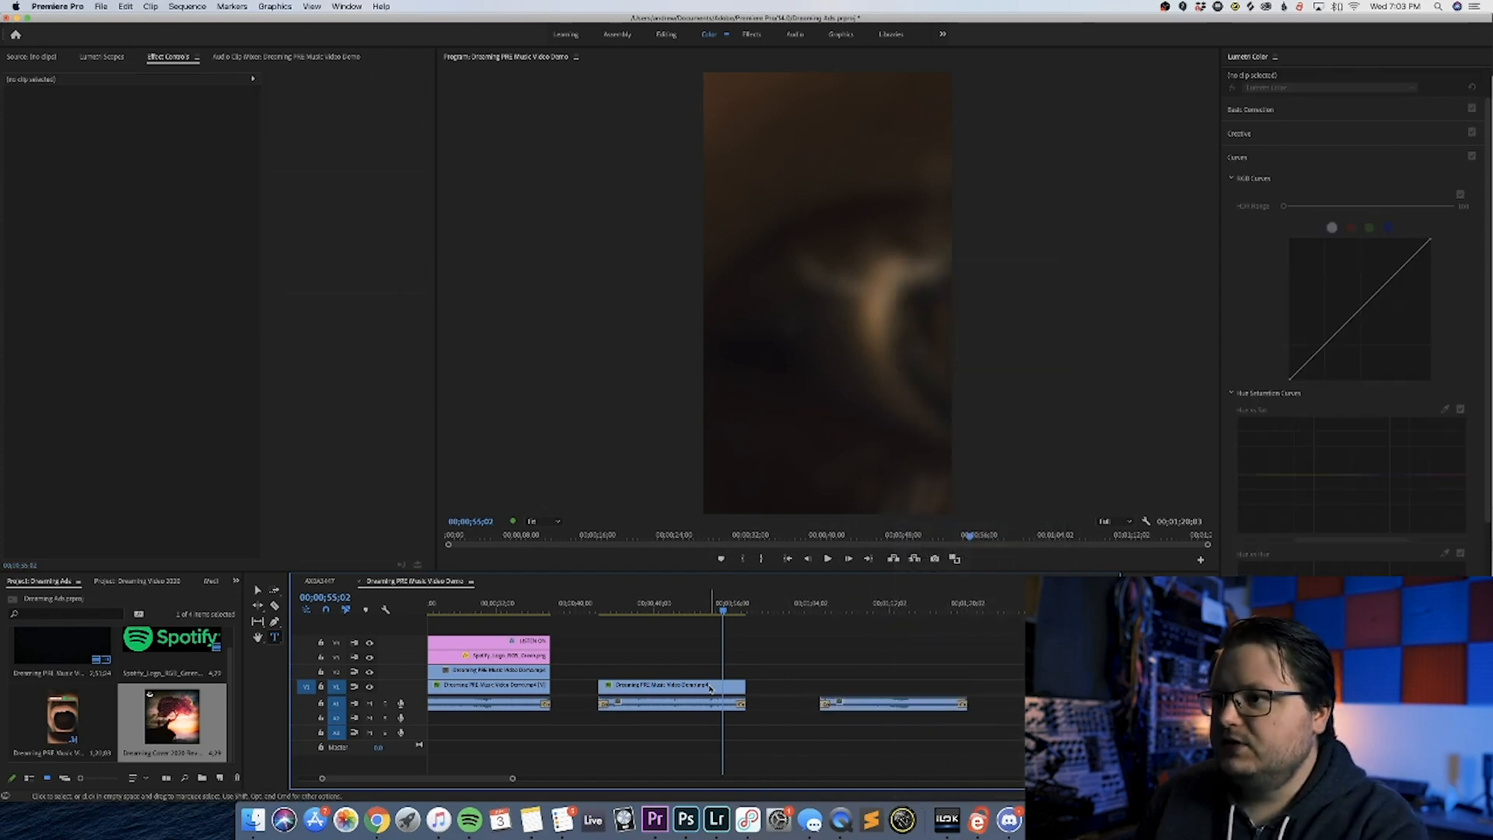
click(716, 686)
key(Delete)
Place the Dreaming Cover 2020 Rev 2.jpg artwork on V1 above both audio-only segments, matching each segment's length.
scroll(457, 717, left, 3)
scroll(456, 717, right, 5)
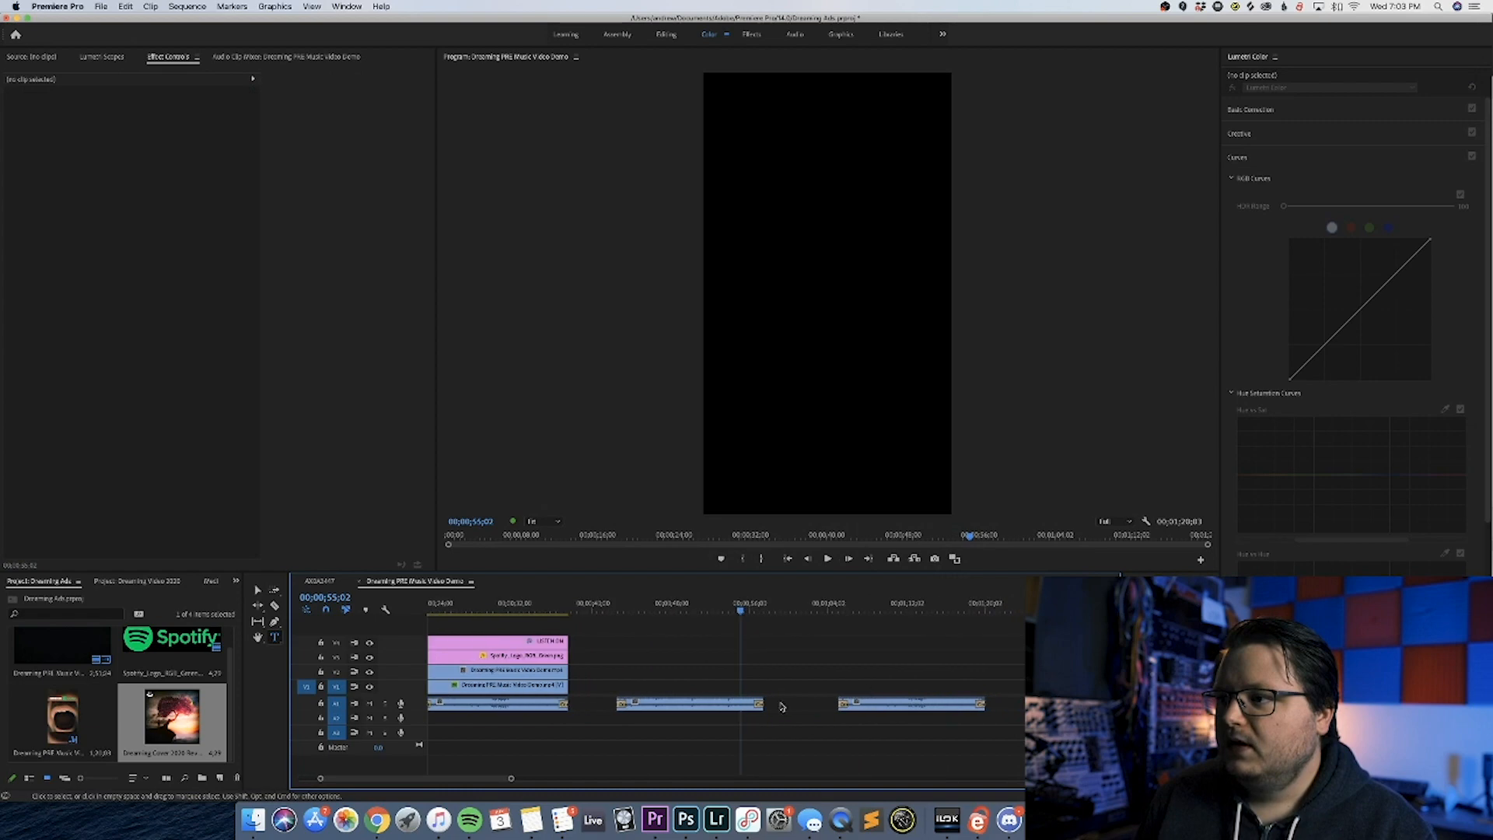
drag(150, 694, 902, 688)
click(877, 603)
click(698, 604)
click(734, 649)
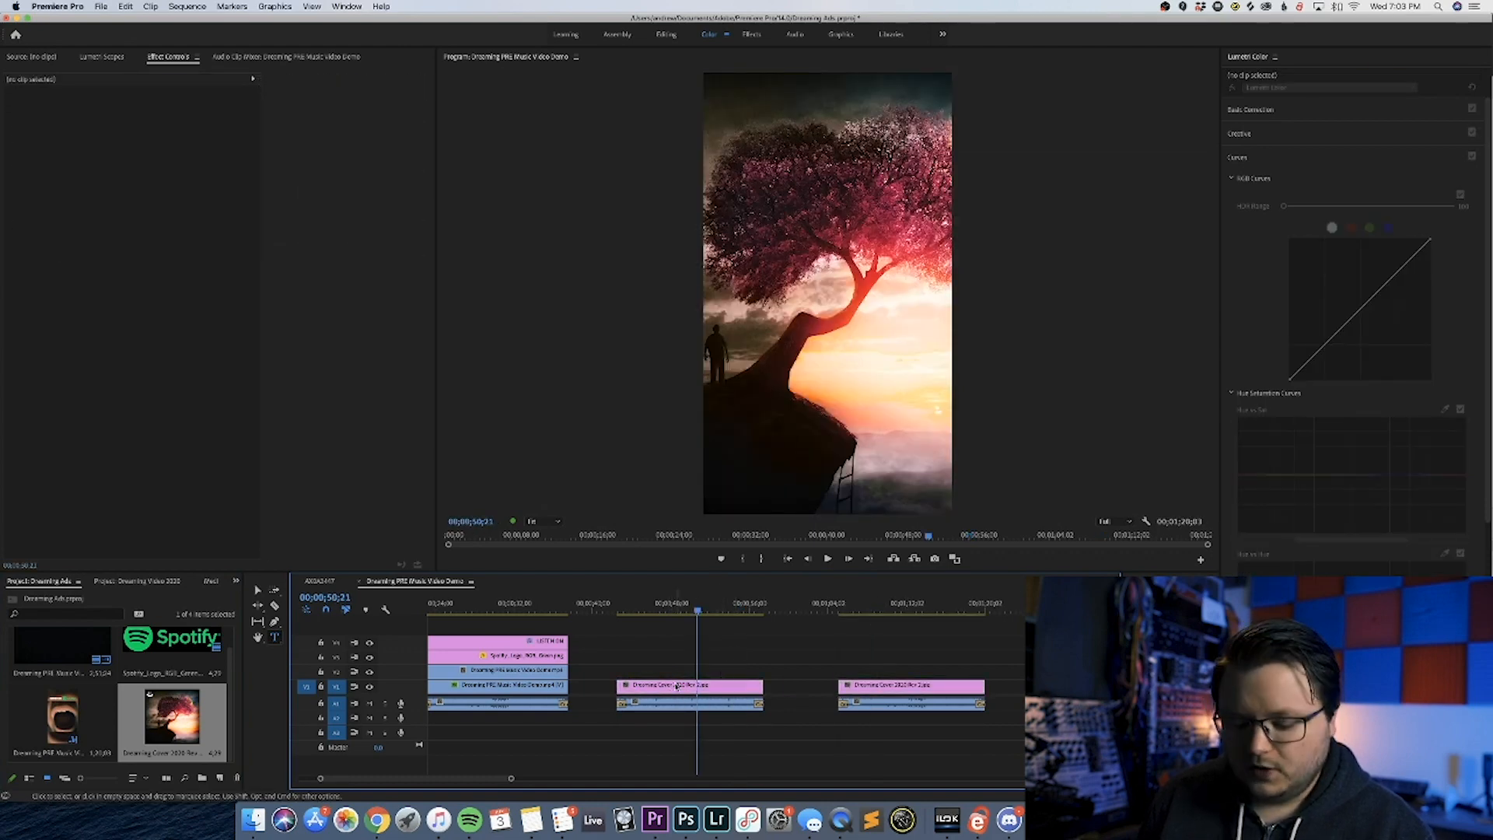
Duplicate the cover art onto V2 in both segments and scale the third segment's upper copy down to the frame's width.
drag(678, 685, 679, 670)
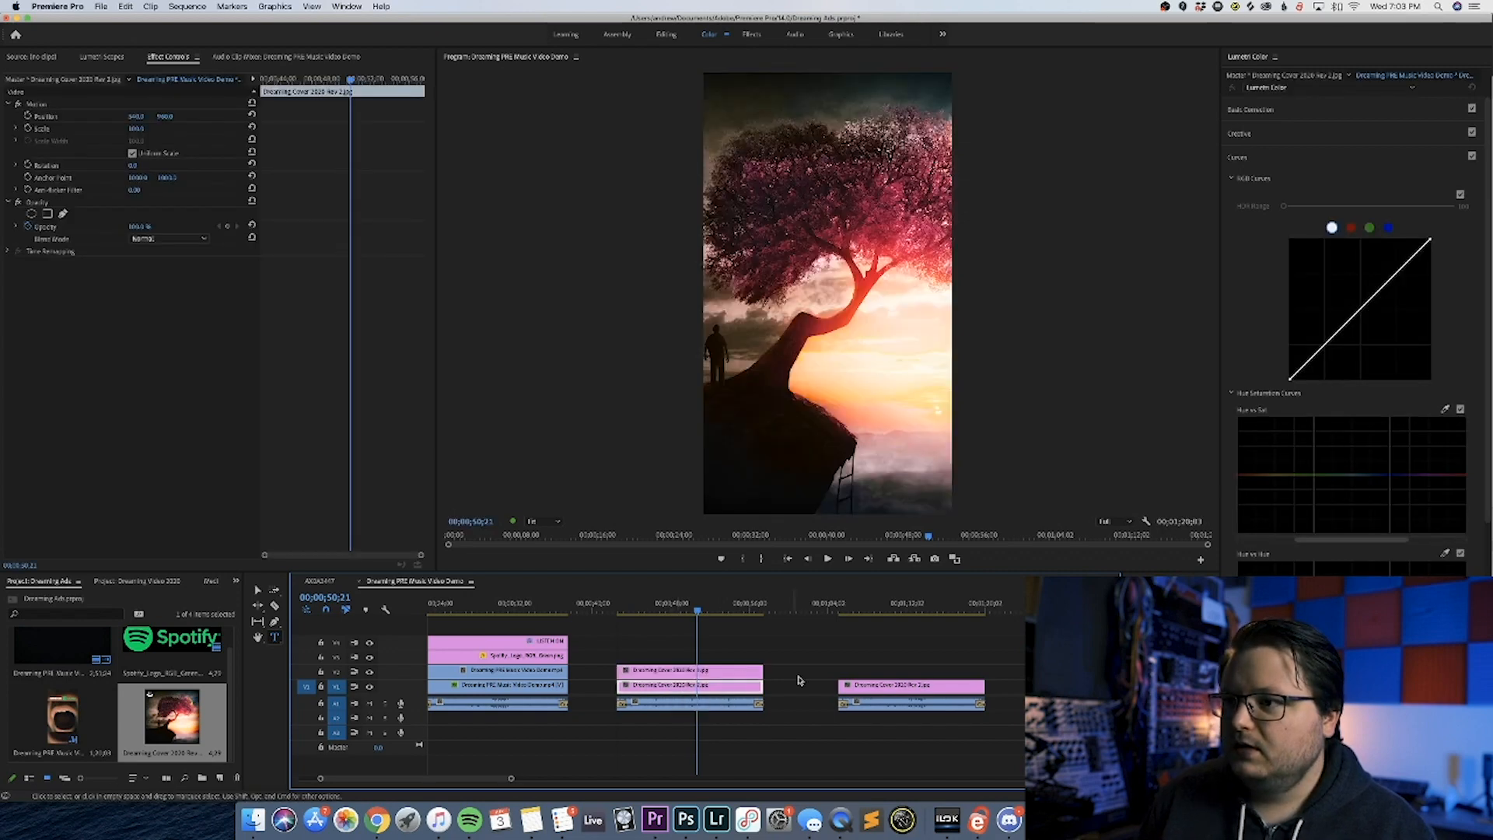
drag(877, 686, 877, 670)
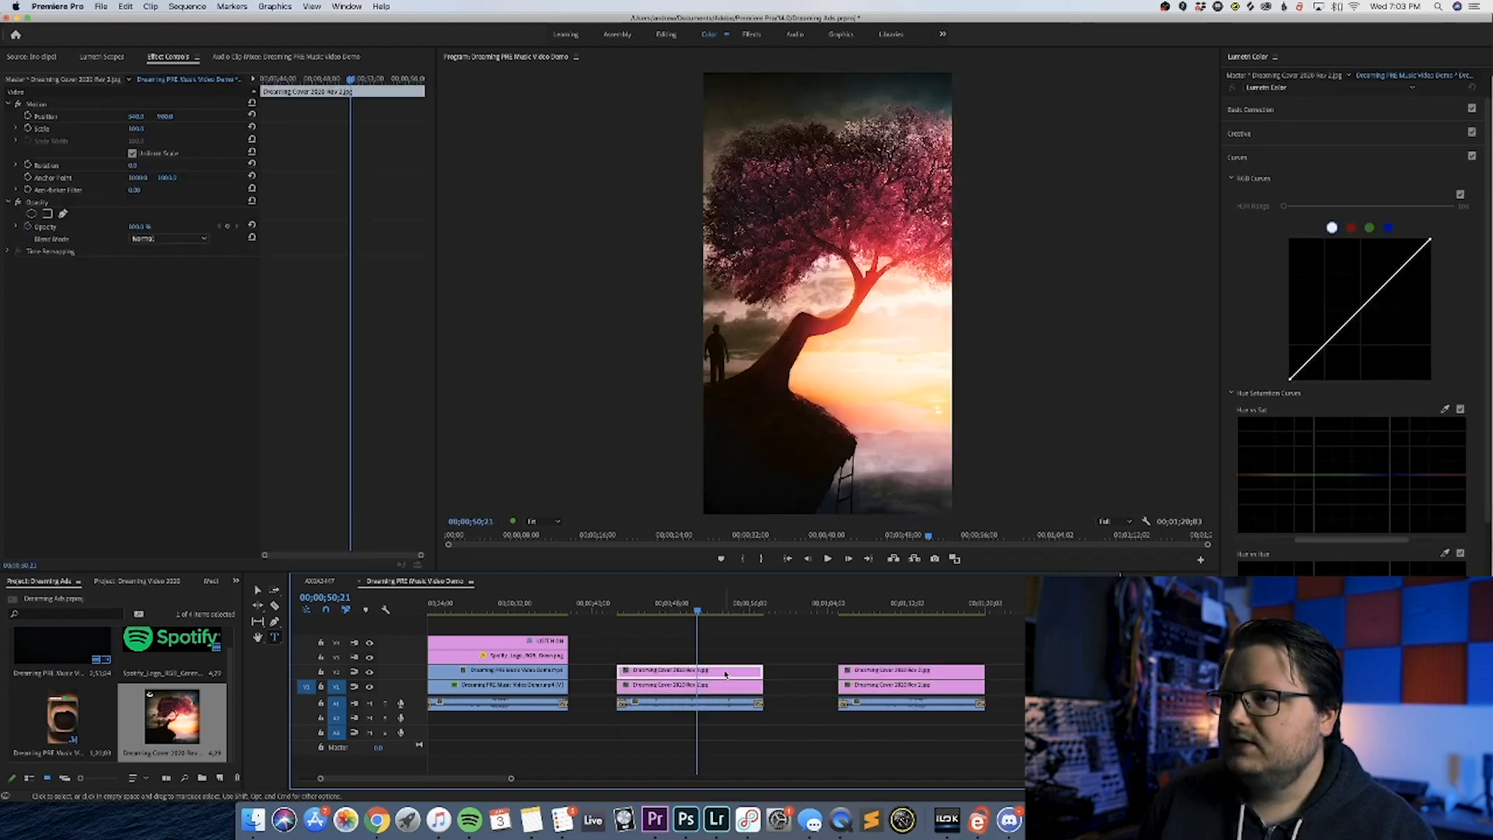
drag(140, 133, 105, 133)
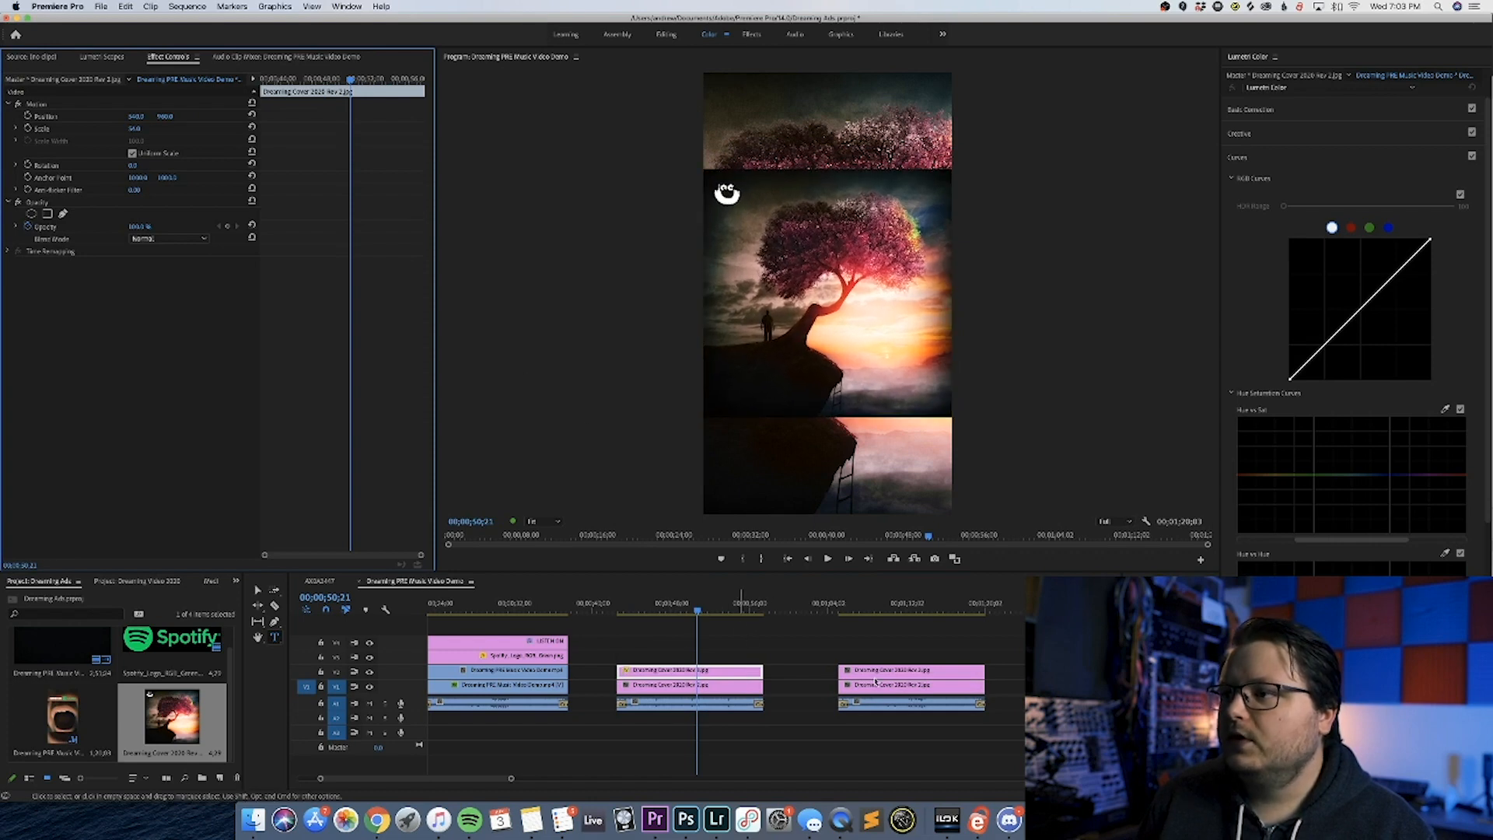
Replace the fourth segment's upper cover art with a copy of the scaled-down one from the third segment.
key(Delete)
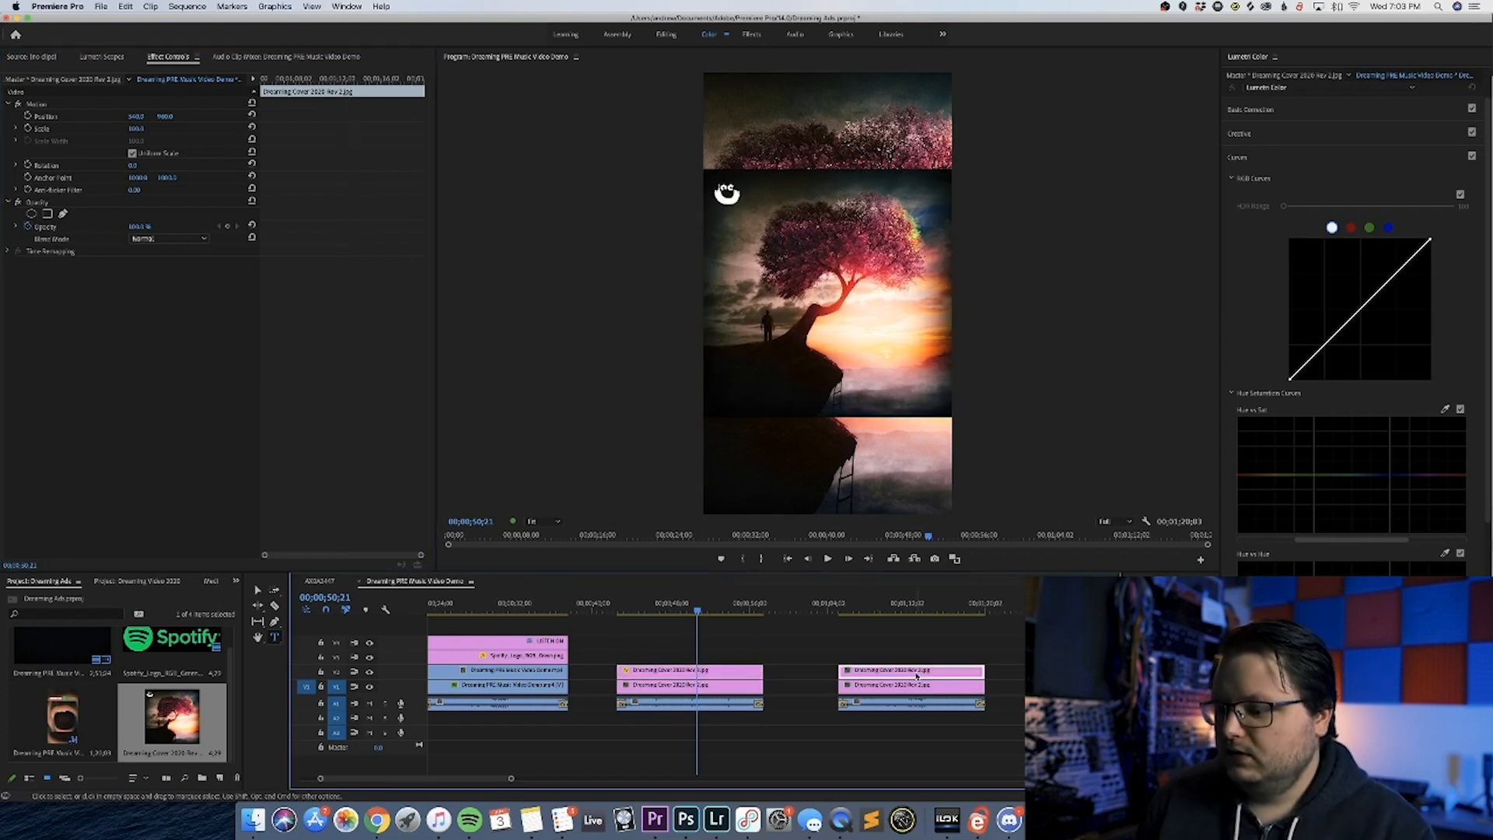
alt+drag(703, 671, 925, 671)
click(908, 640)
click(900, 608)
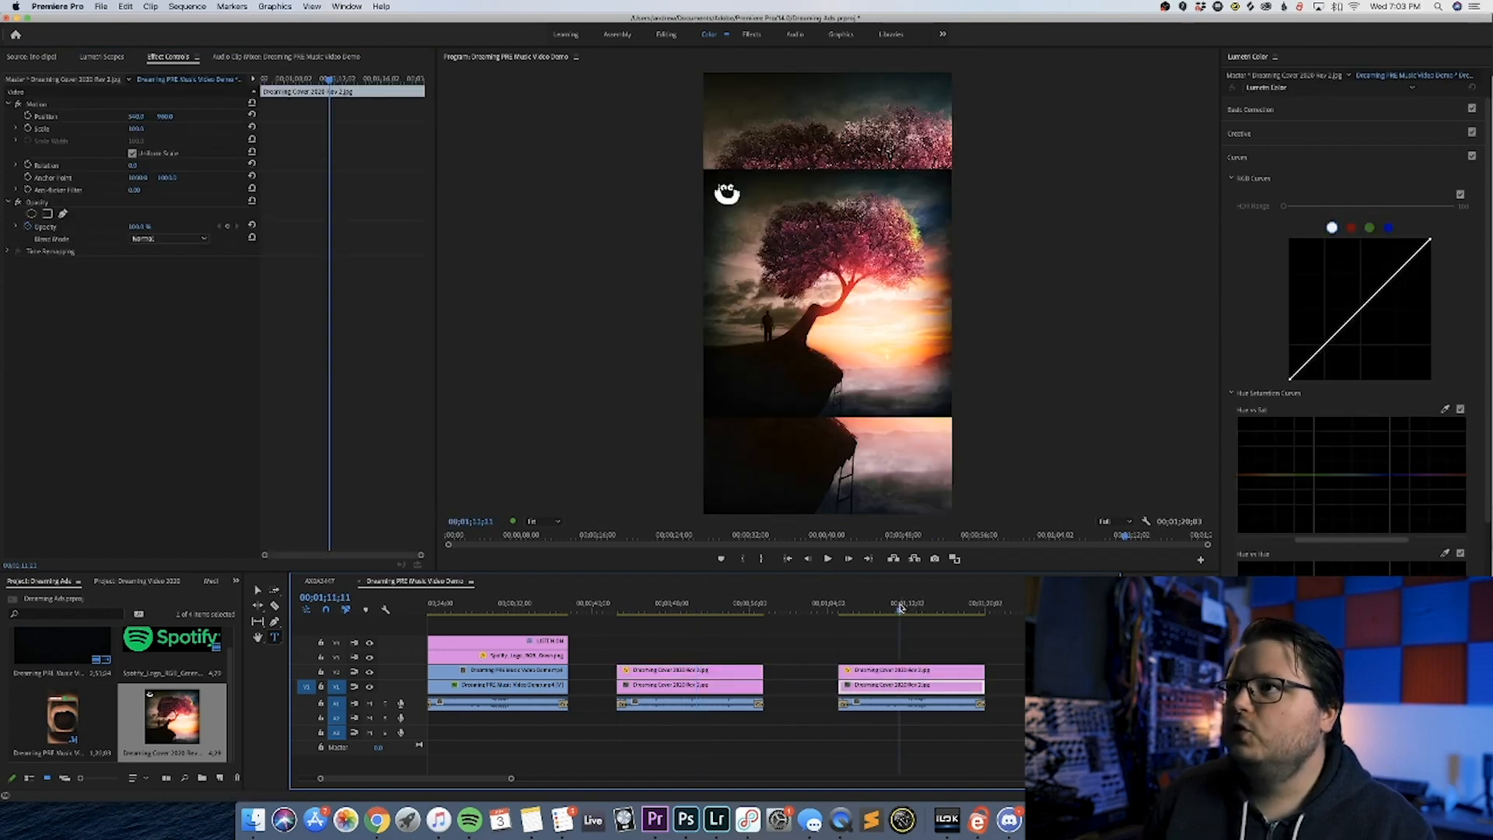
Copy the LISTEN ON text and Spotify logo clips over both cover art segments.
scroll(705, 605, up, 2)
drag(667, 658, 1002, 644)
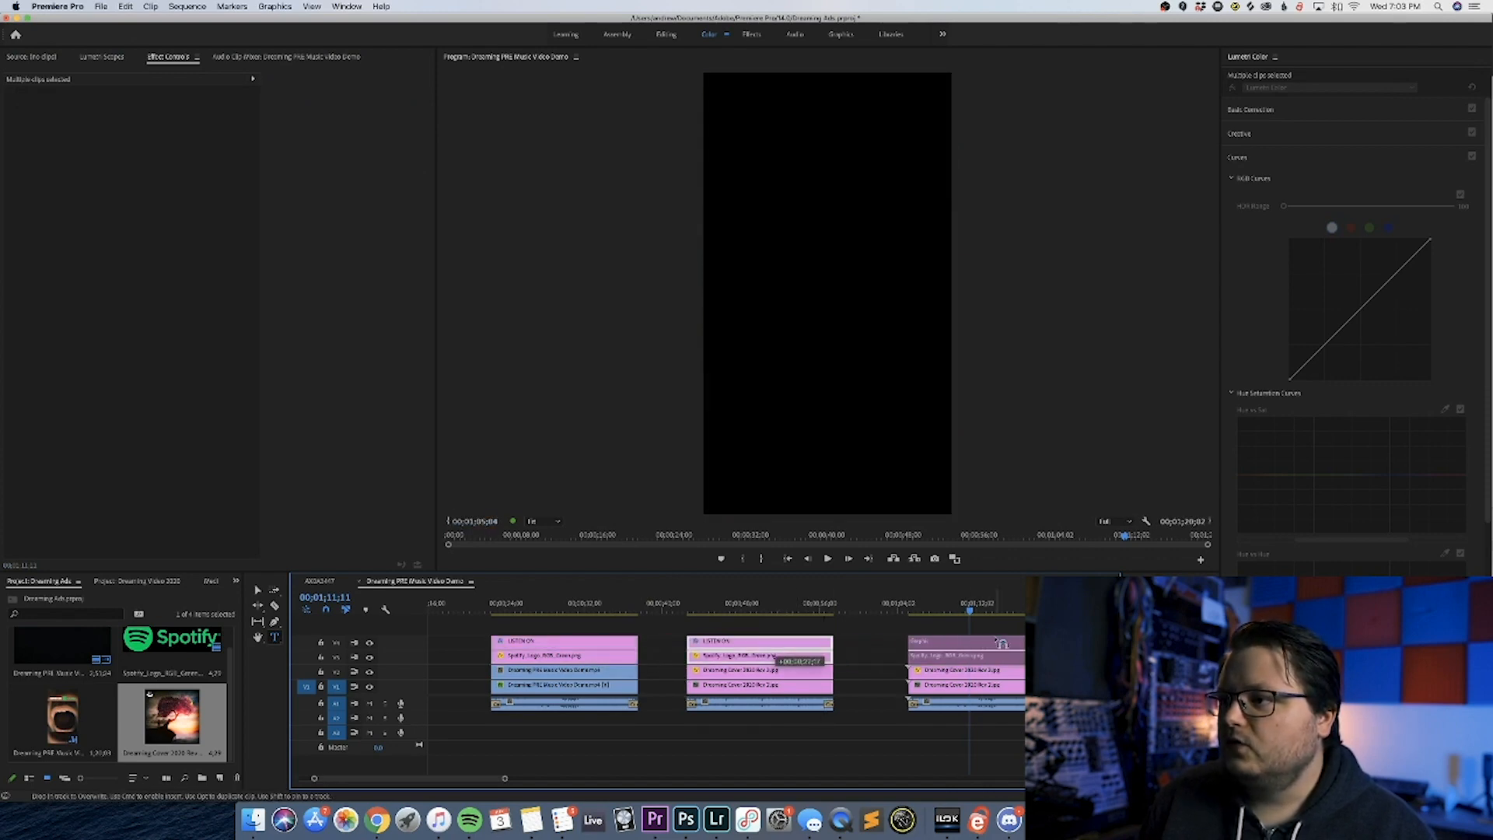
click(948, 627)
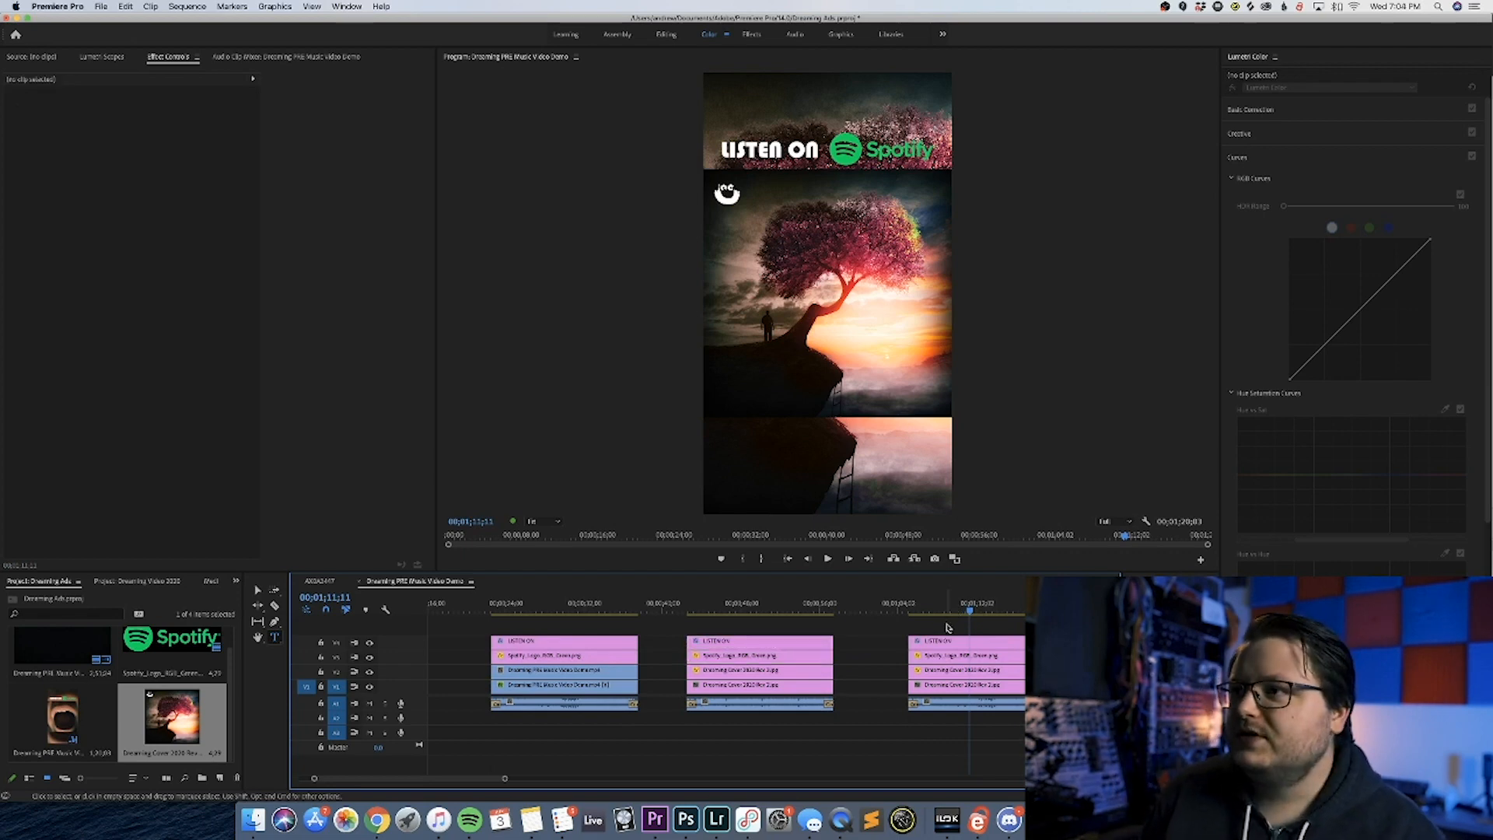
scroll(692, 626, left, 3)
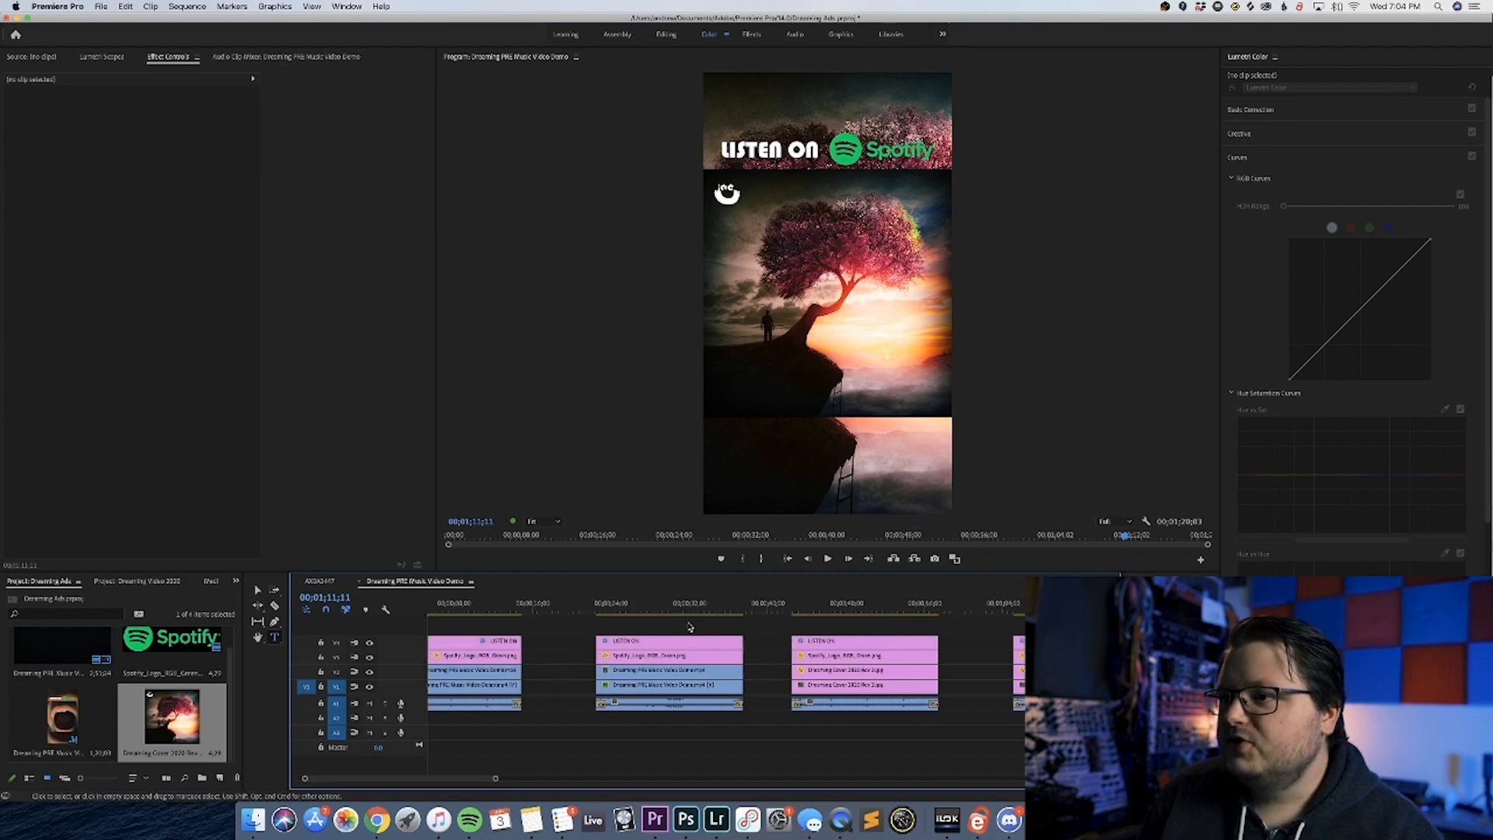
scroll(690, 627, right, 3)
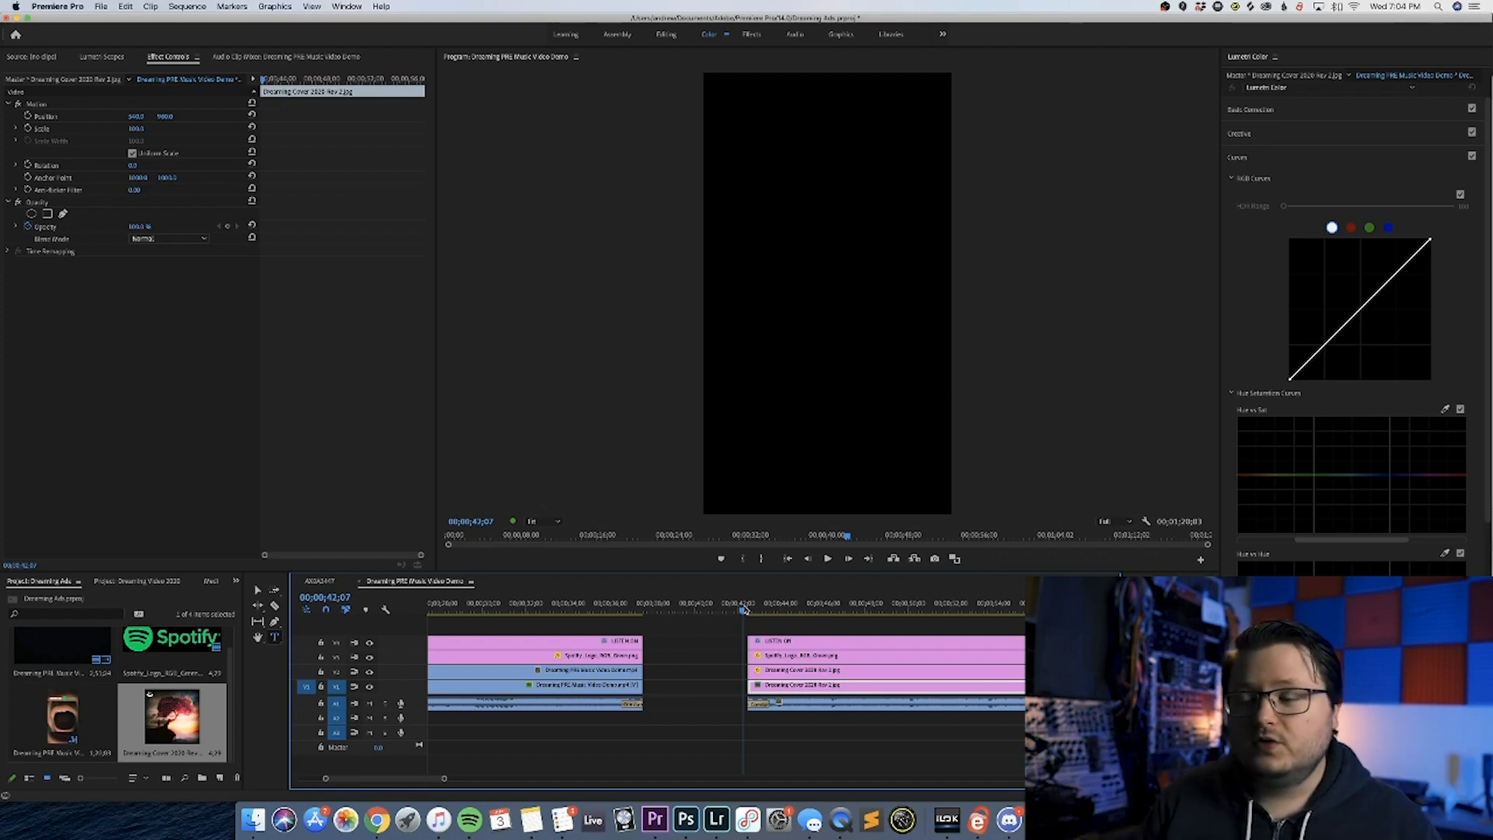
click(849, 752)
key(minus)
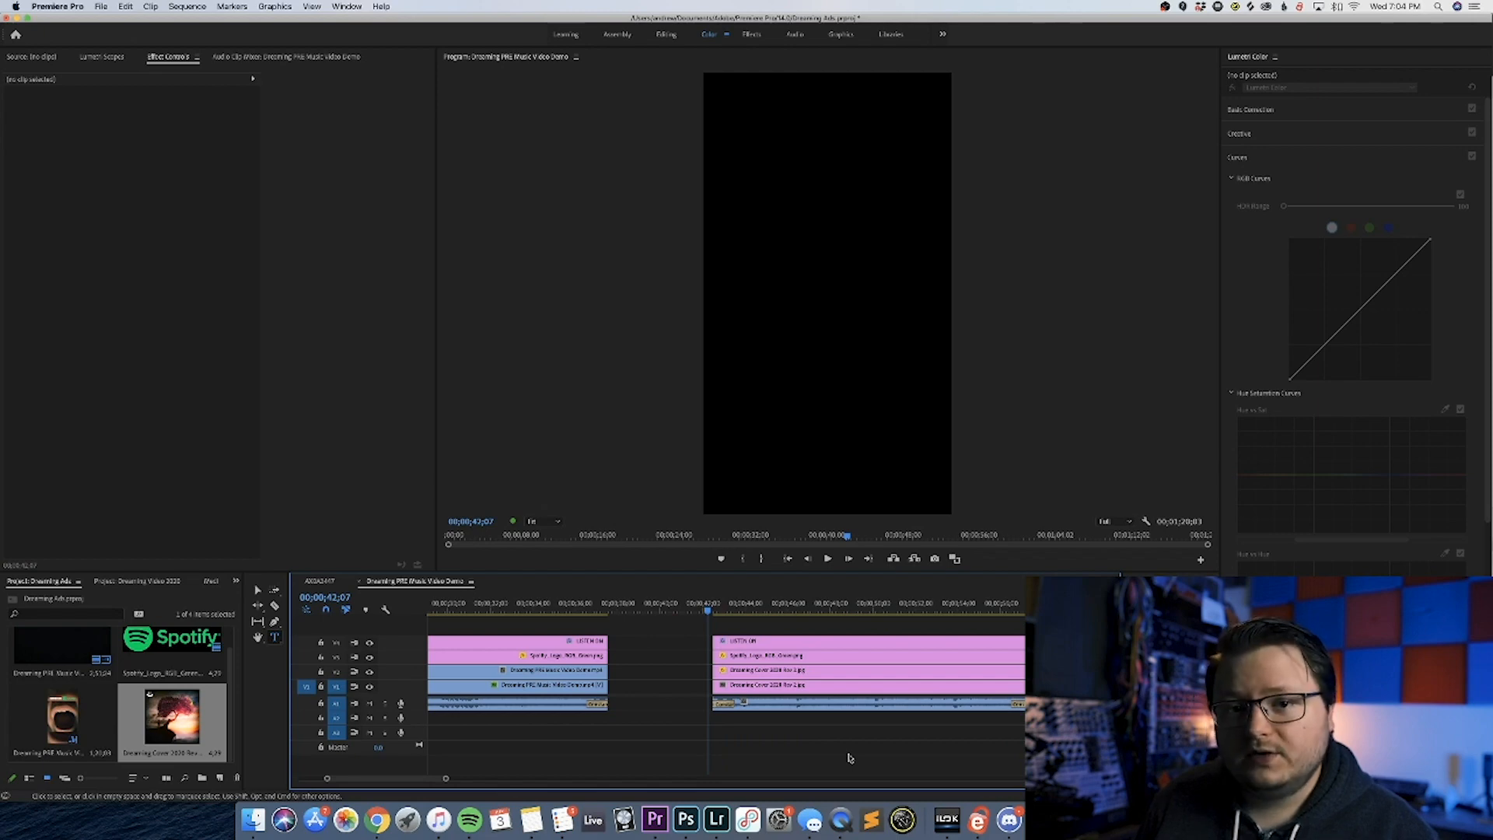
Trim the start of the third segment's LISTEN ON and Spotify logo clips so they begin at 00;00;44;15.
key(space)
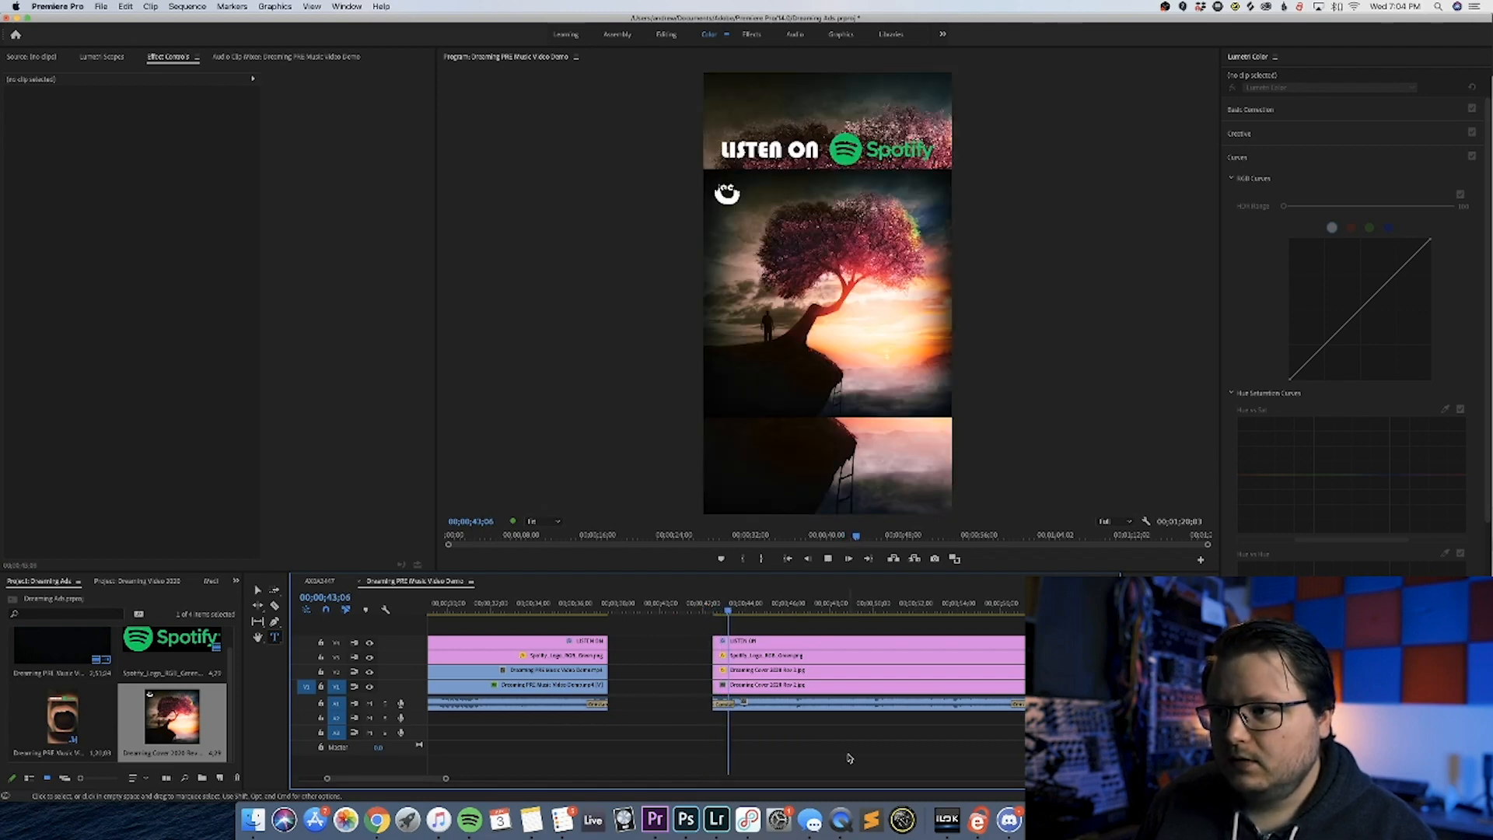
key(space)
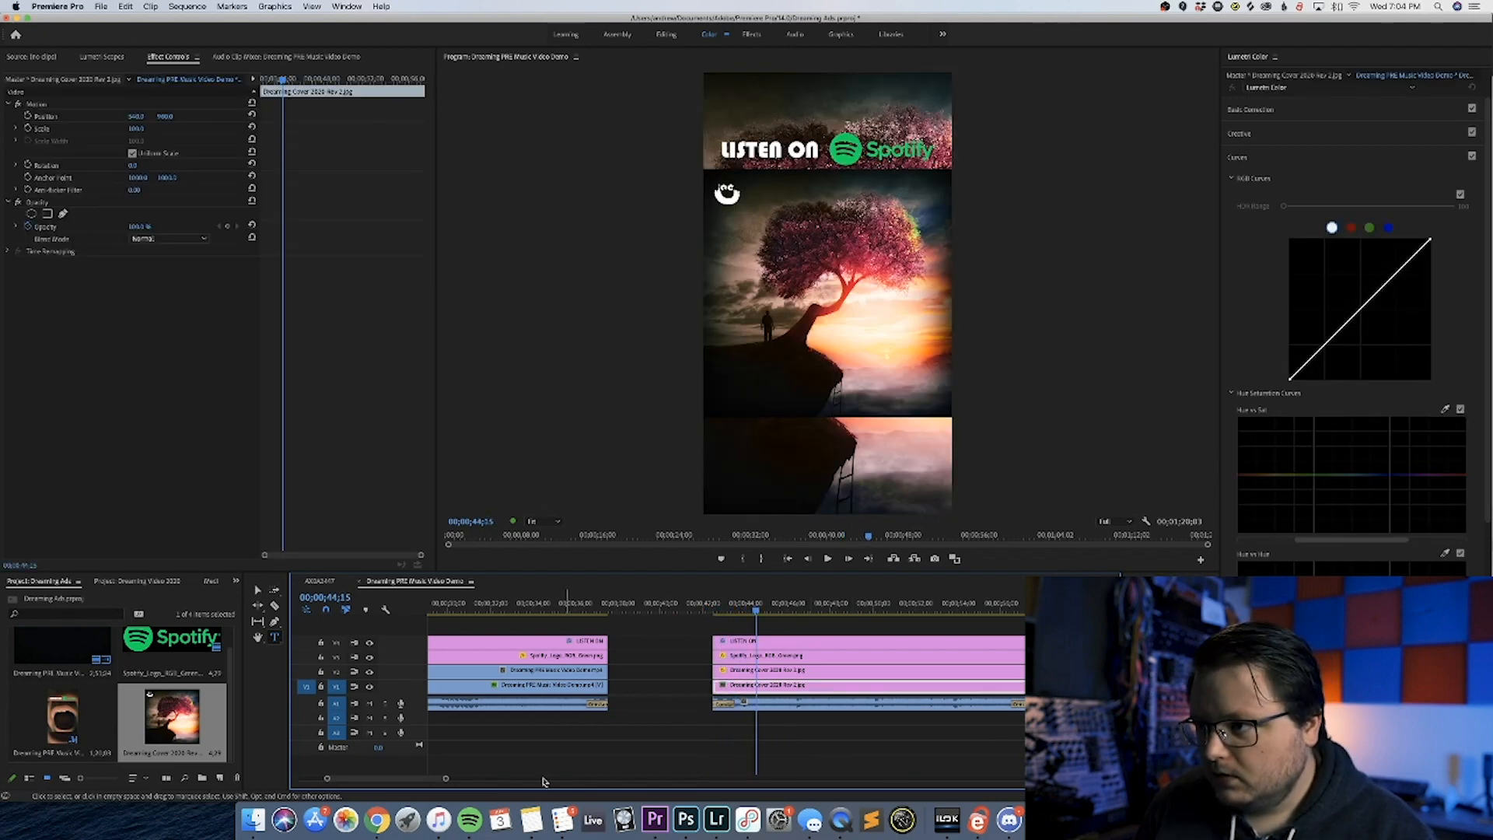
click(753, 659)
click(773, 673)
drag(685, 662, 756, 644)
Enable Position and Scale keyframing on the third segment's upper cover art at 00;00;44;15, keeping its current framing.
click(746, 660)
click(748, 672)
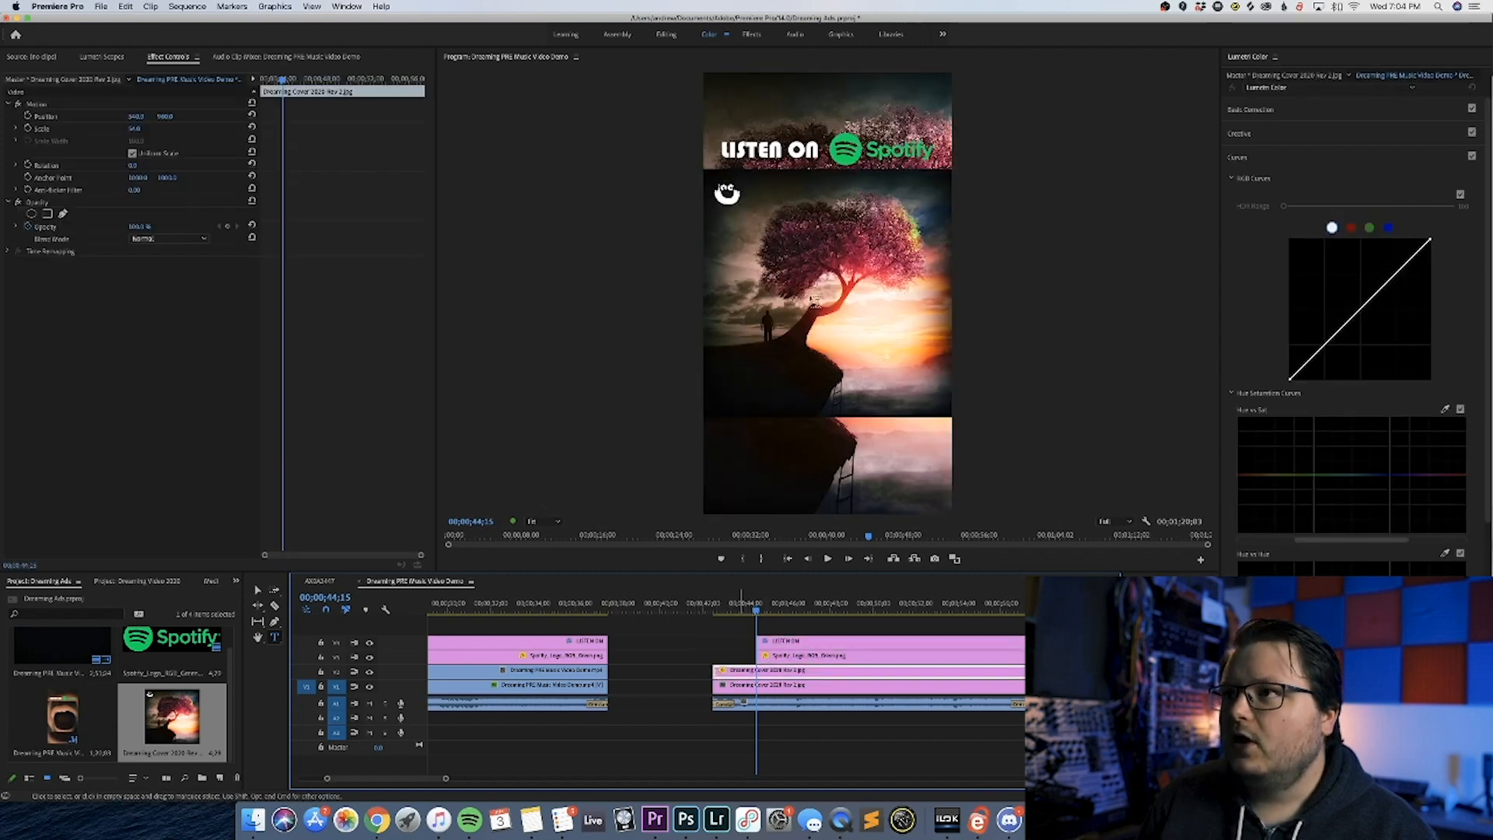
key(v)
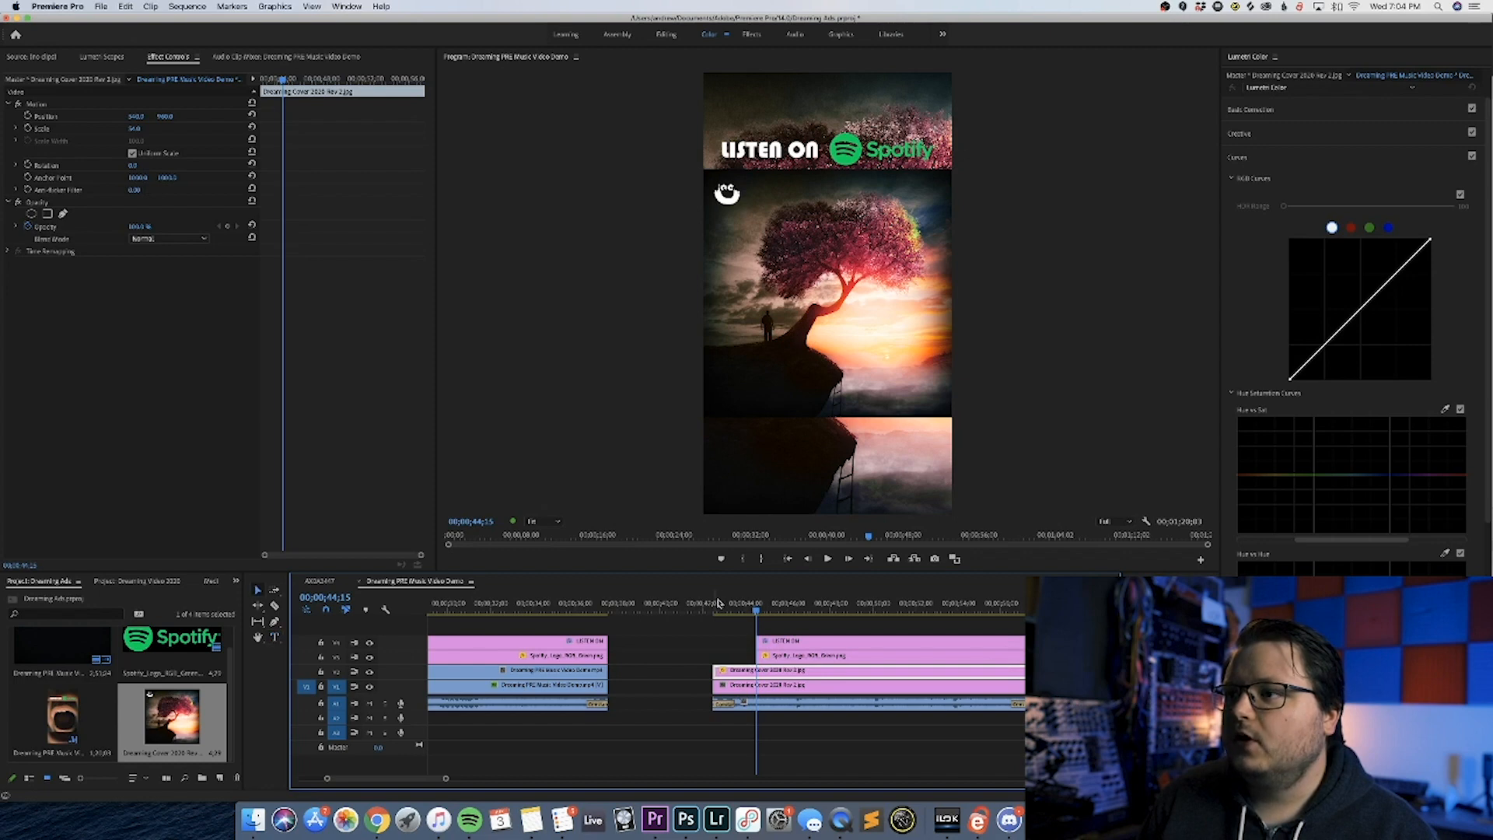
click(720, 640)
click(721, 670)
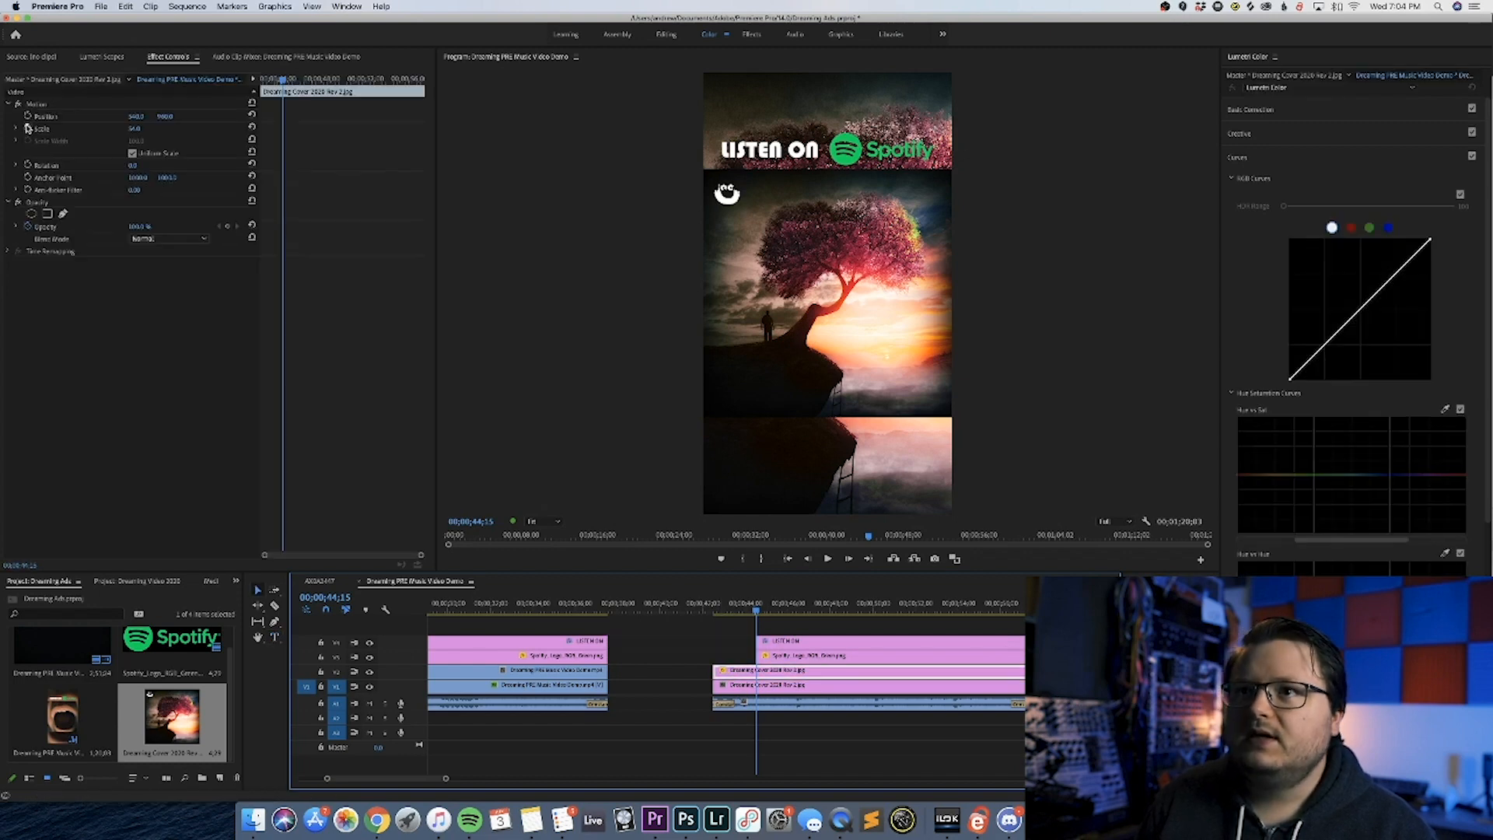
click(28, 129)
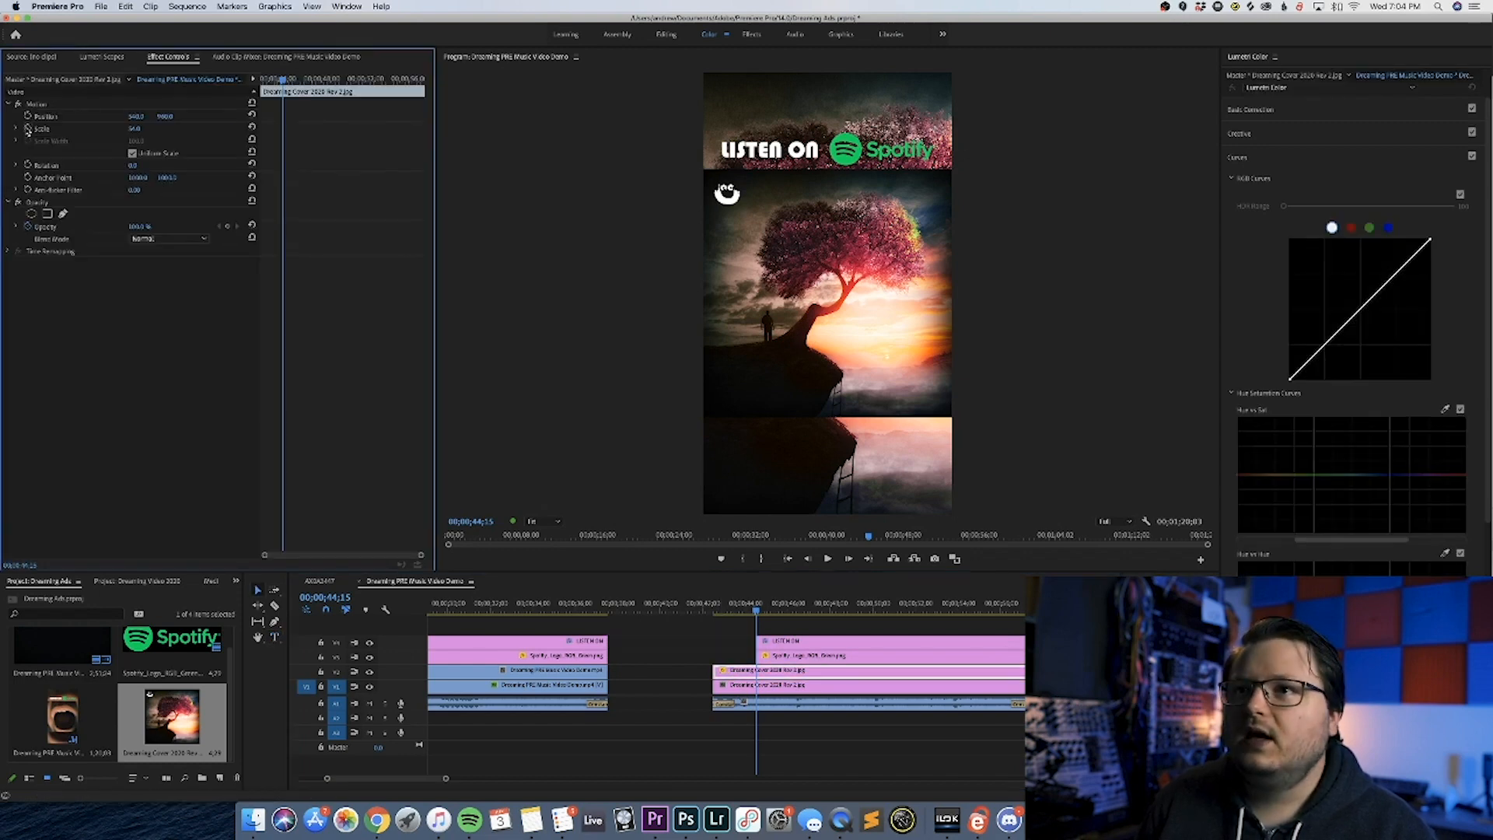
click(28, 116)
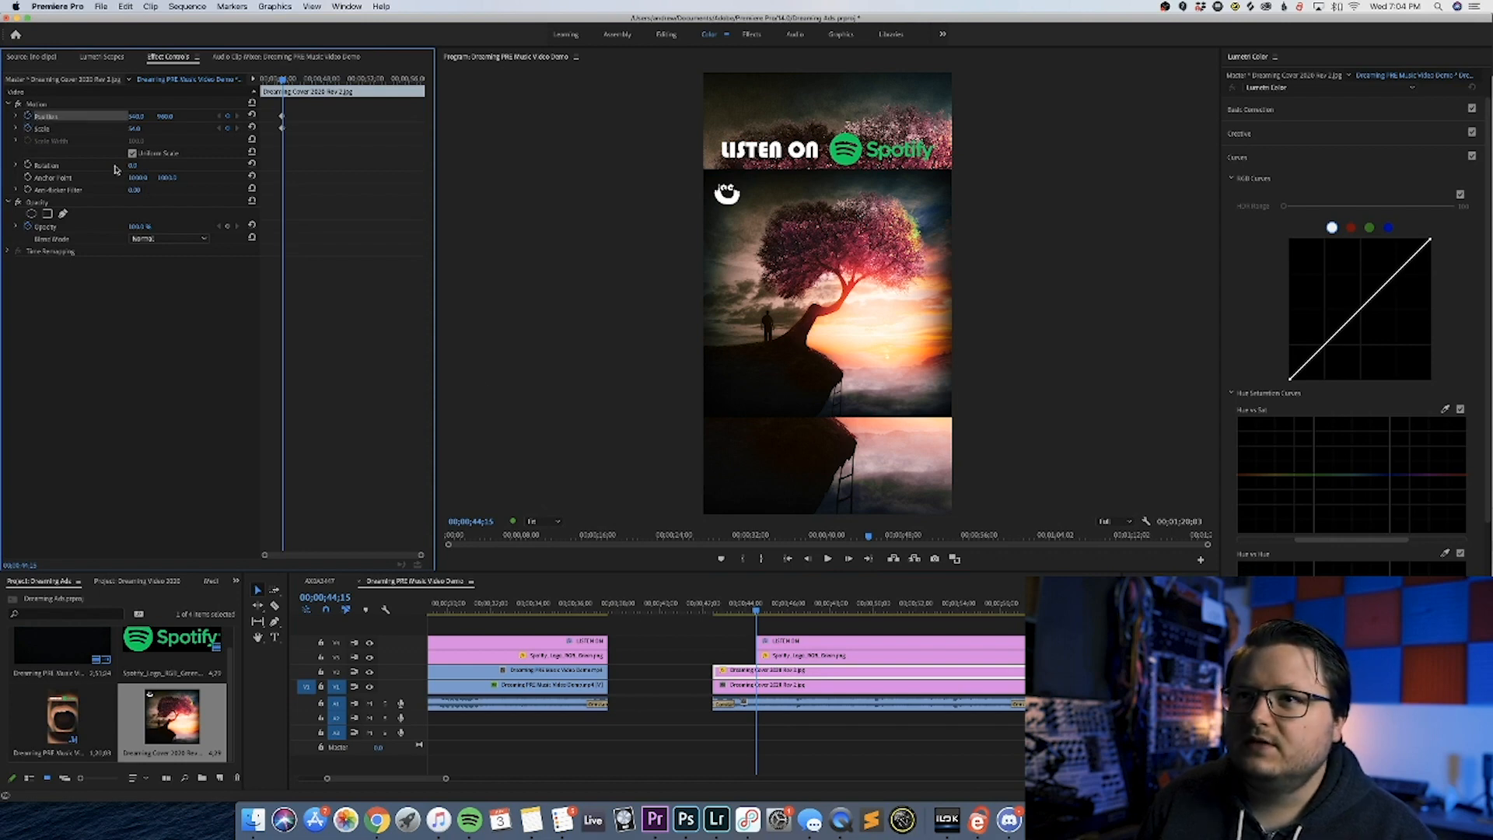
Add Position and Scale keyframes to the upper cover art at the segment's first frame, 00;00;42;15.
click(716, 611)
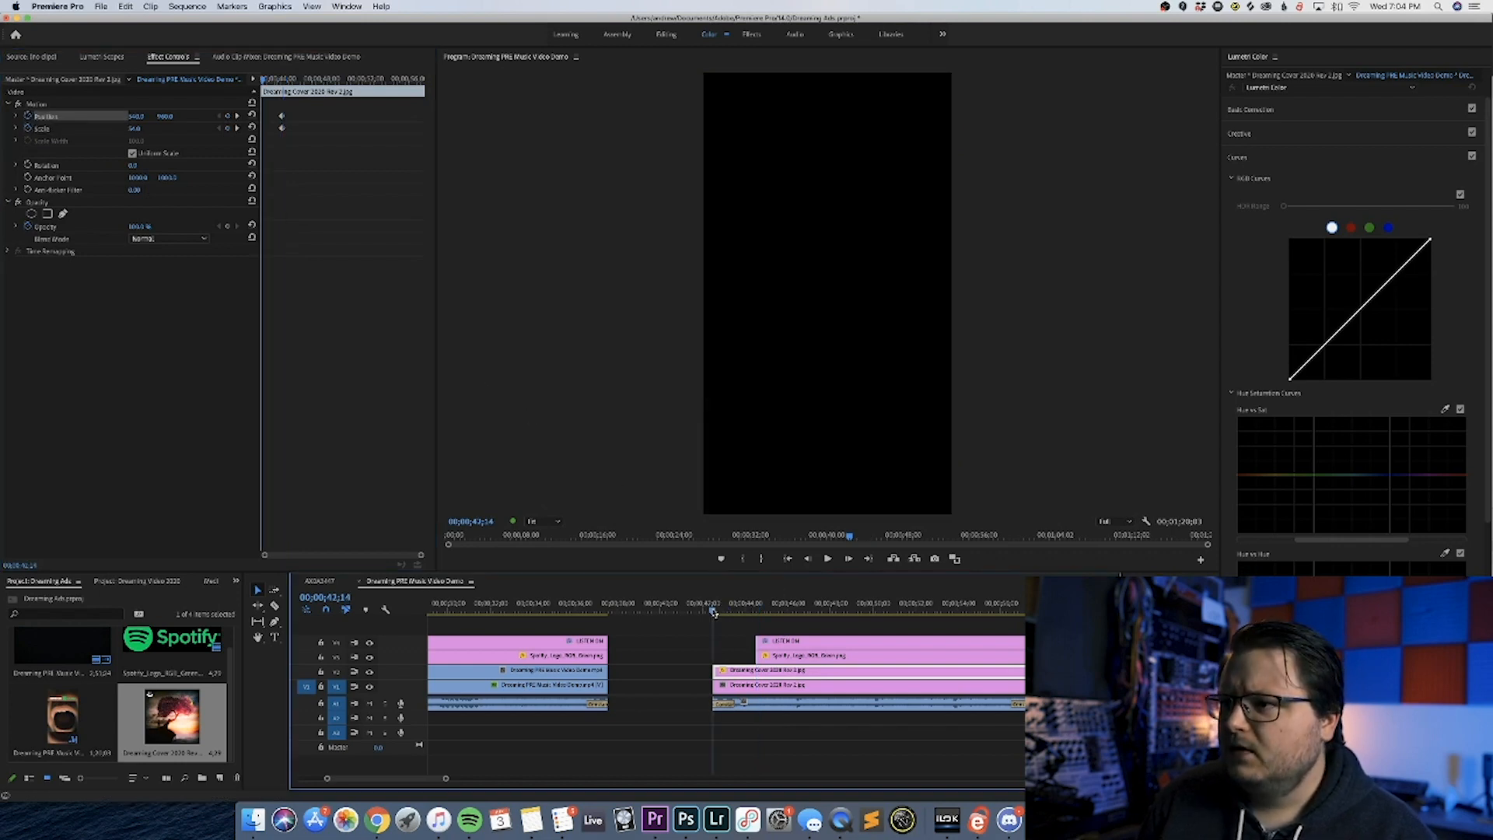
drag(716, 611, 713, 612)
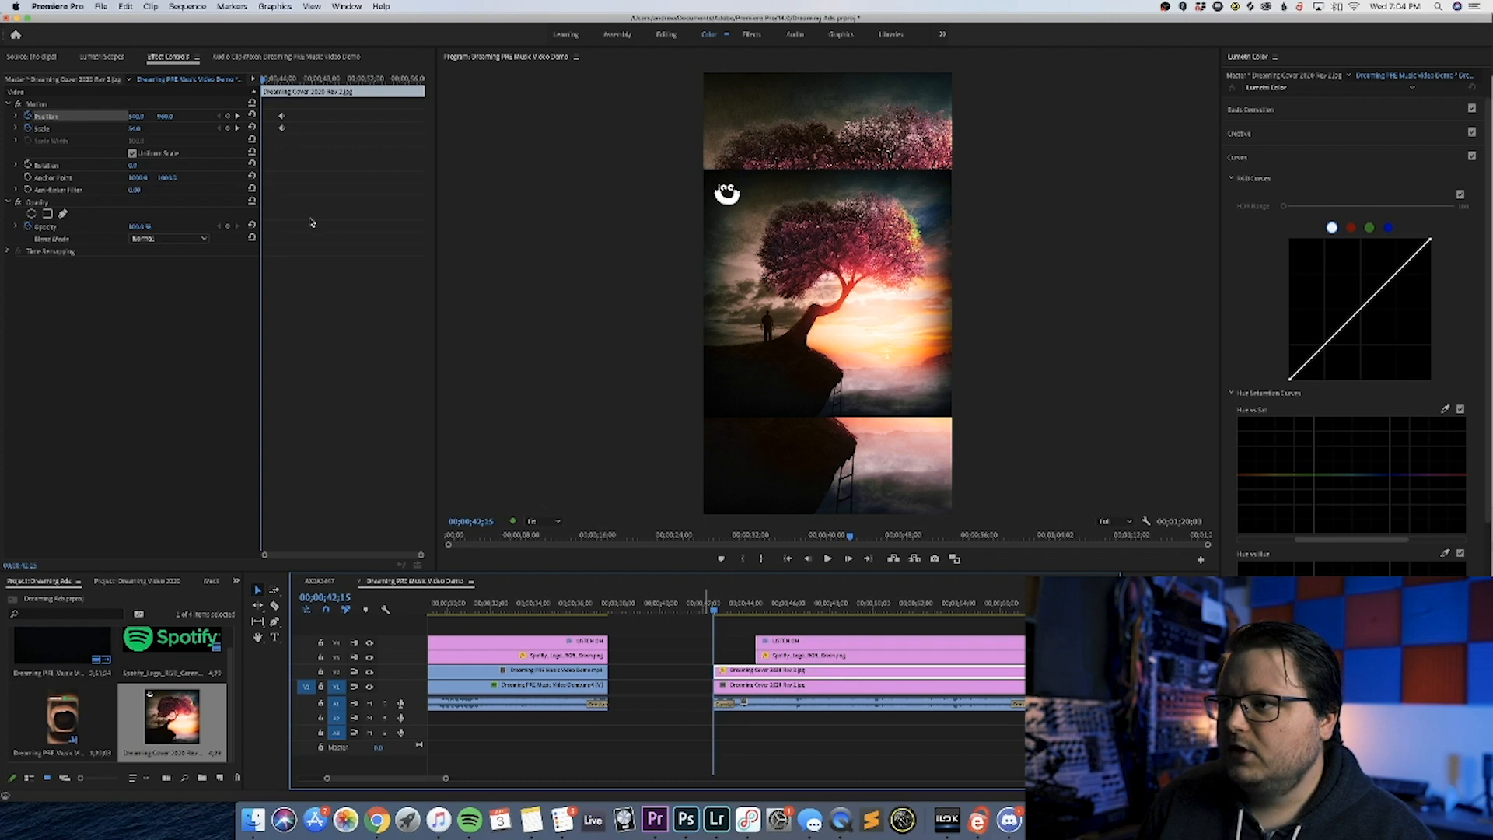
click(229, 116)
click(228, 128)
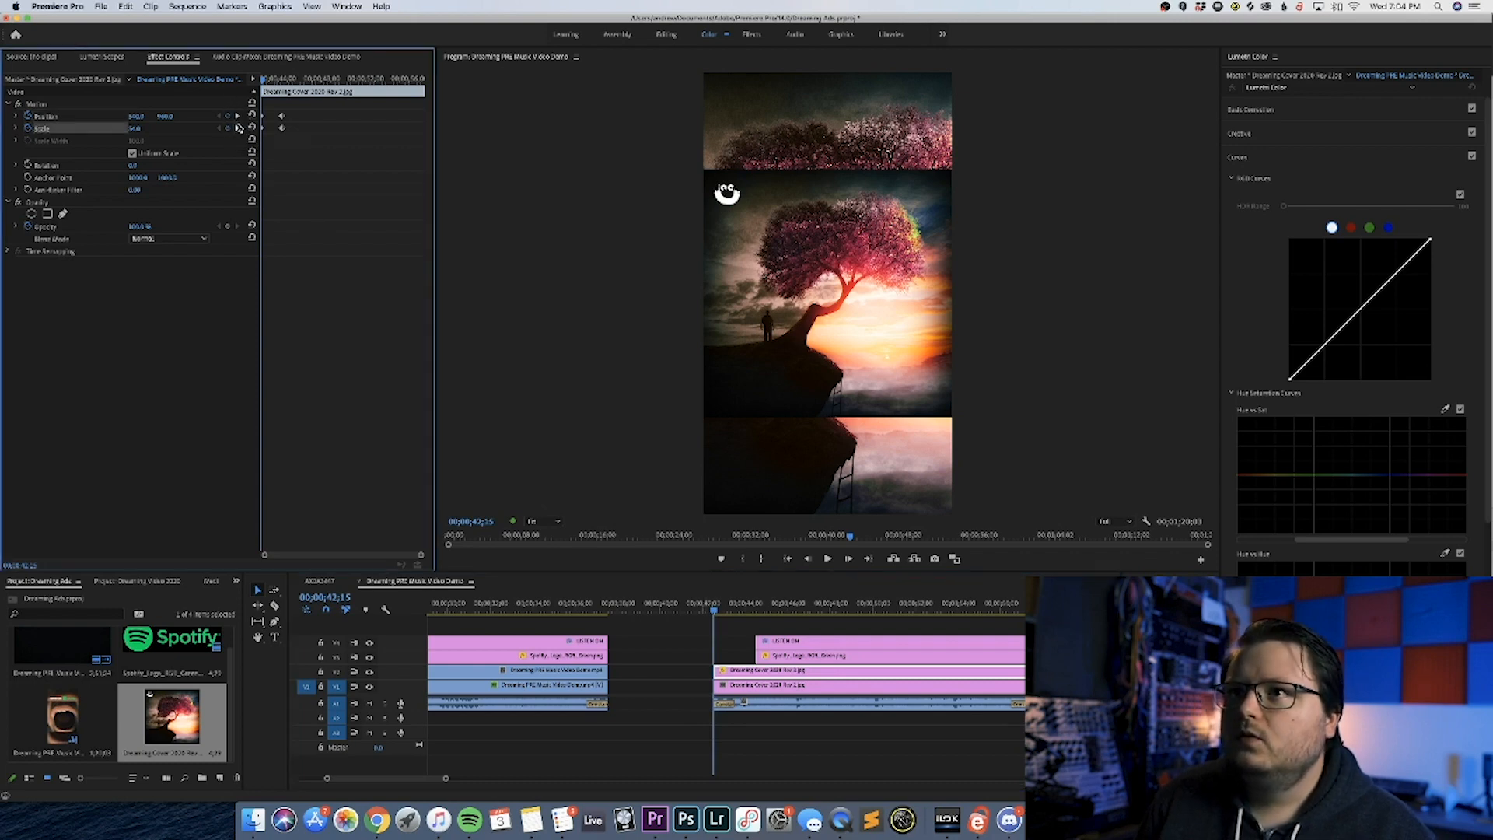
Add another pair of Scale and Position keyframes to the upper cover art at 00;00;44;10, five frames before the overlay starts.
click(237, 128)
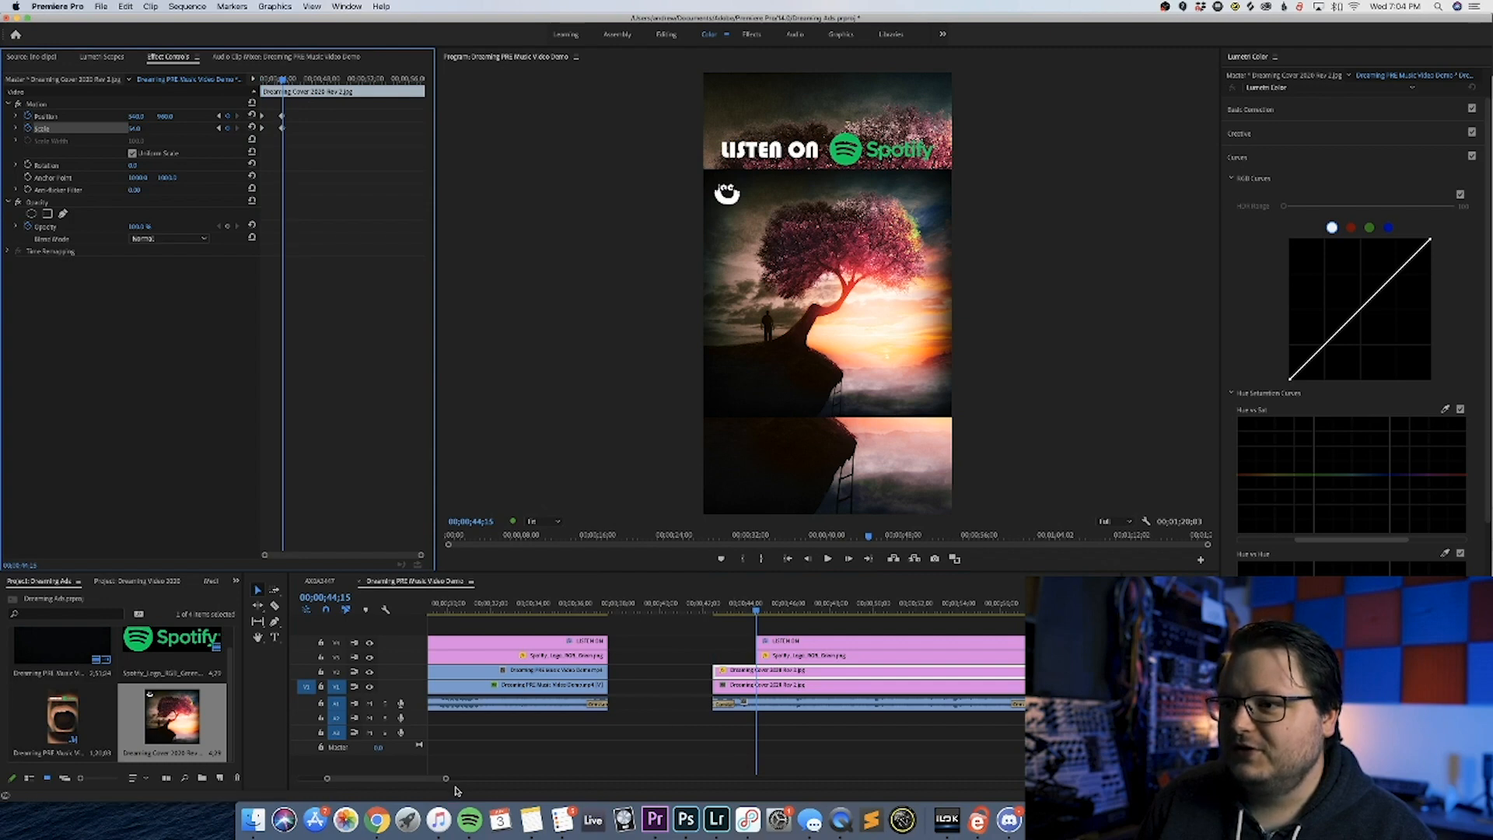
drag(446, 779, 409, 781)
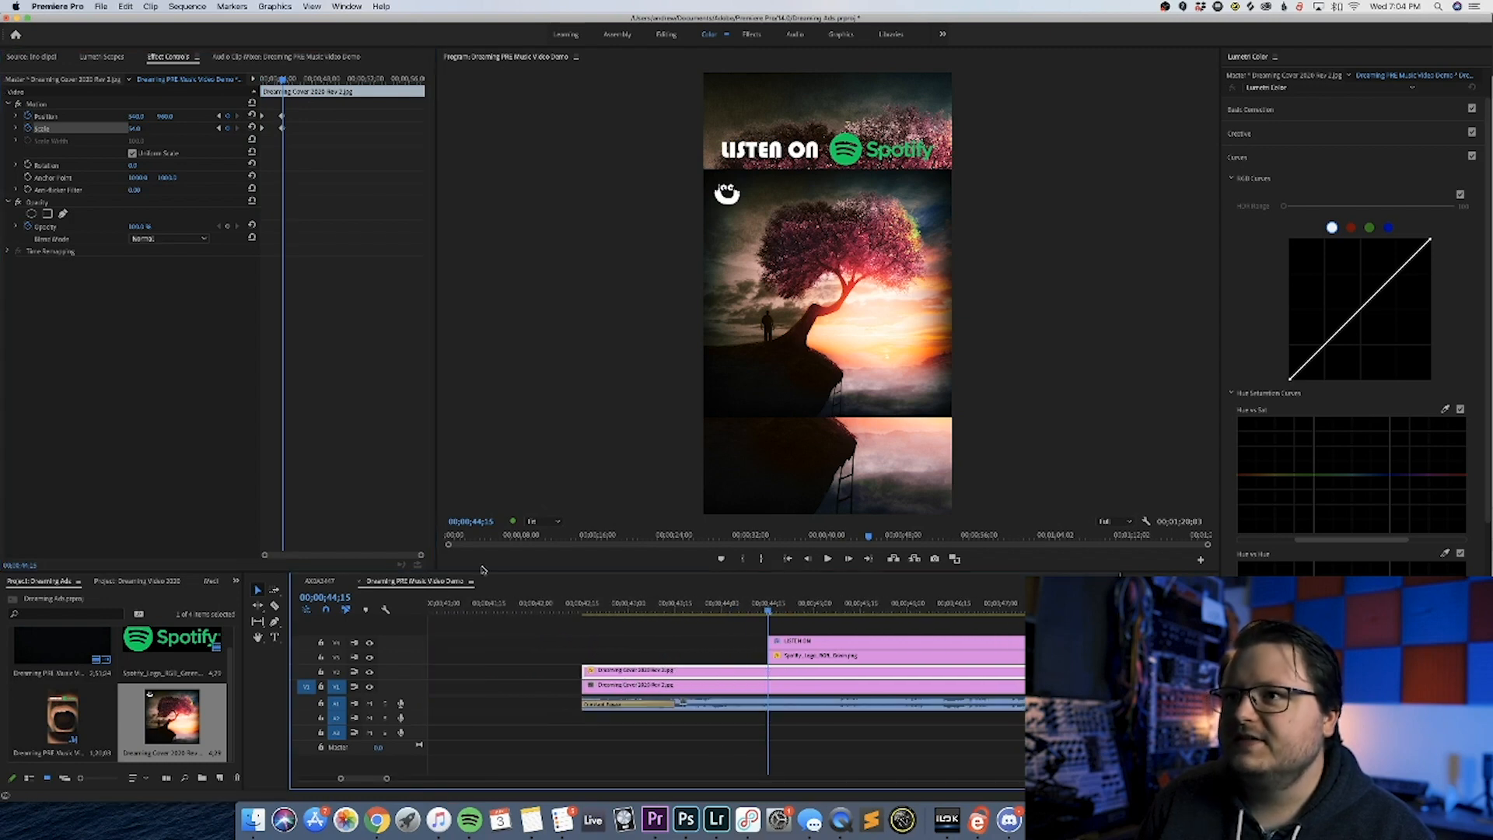
key(Left)
key(Left)
key(Left)
key(Left)
key(Left)
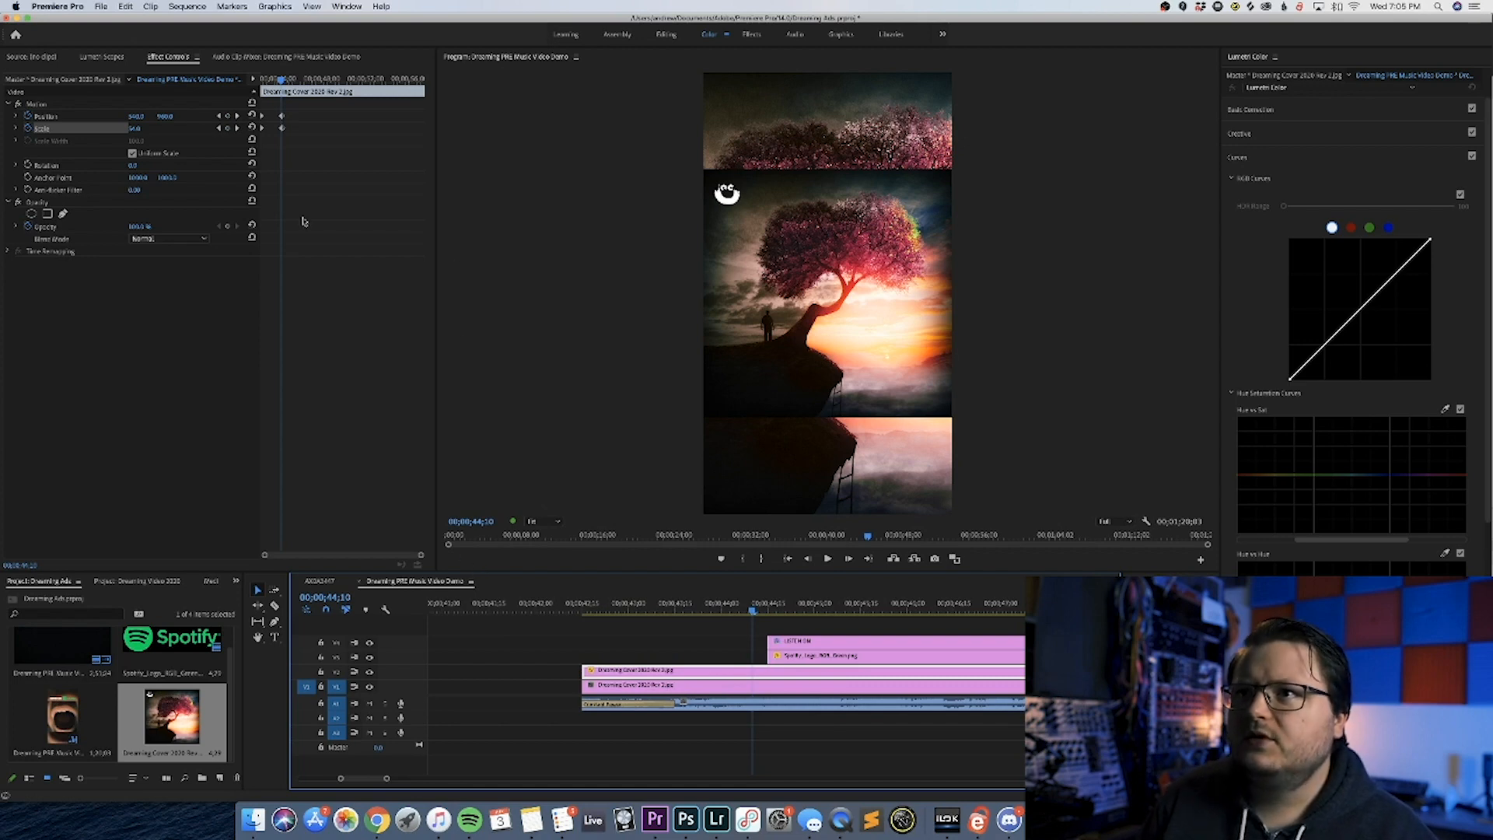
click(228, 128)
click(228, 116)
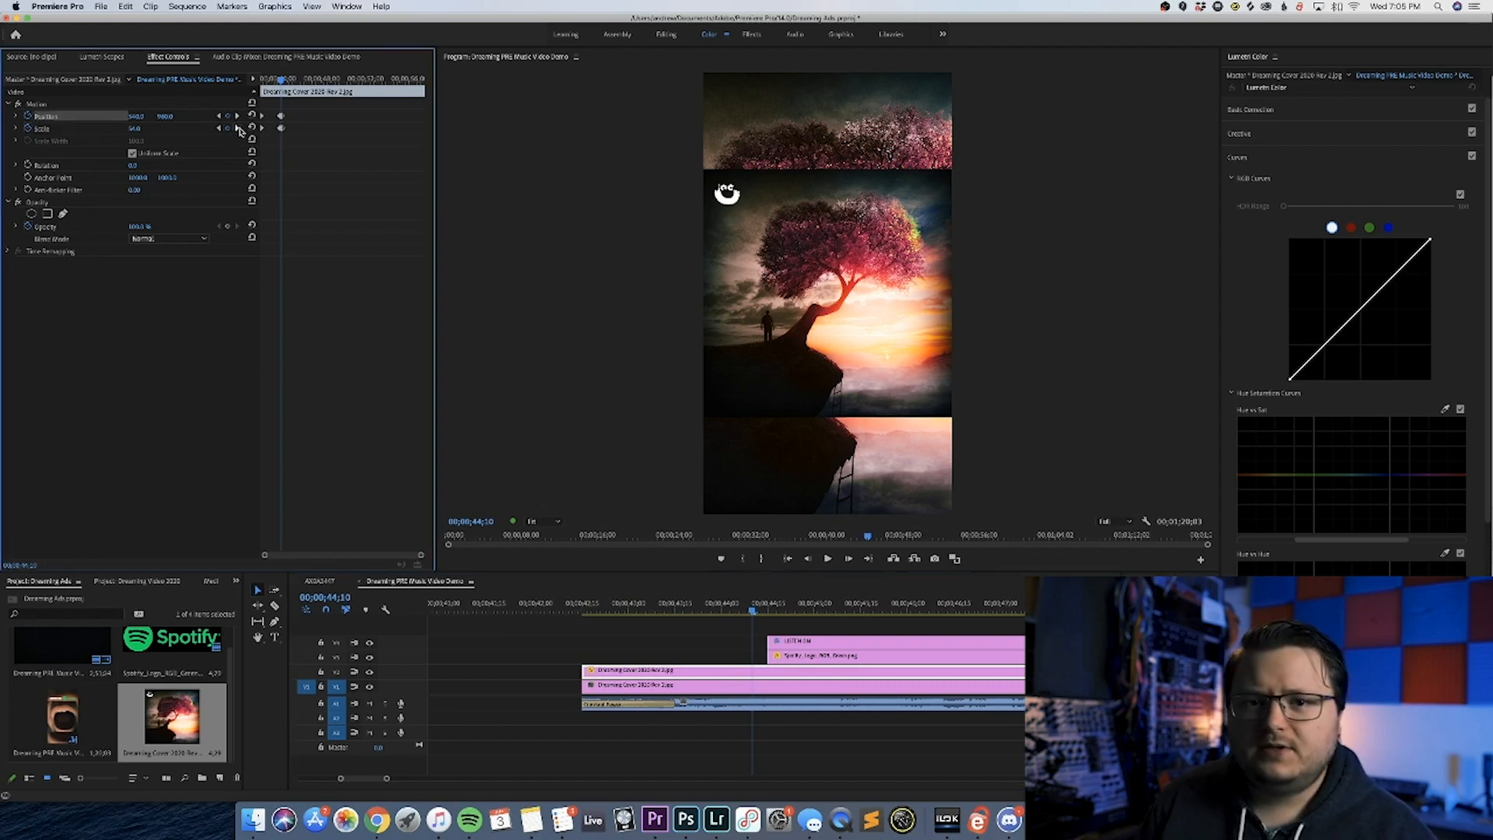
Set the upper cover art's opening Scale keyframe to 150 and enlarge the 00;00;44;10 keyframe to slightly less than that.
click(220, 128)
drag(140, 130, 215, 129)
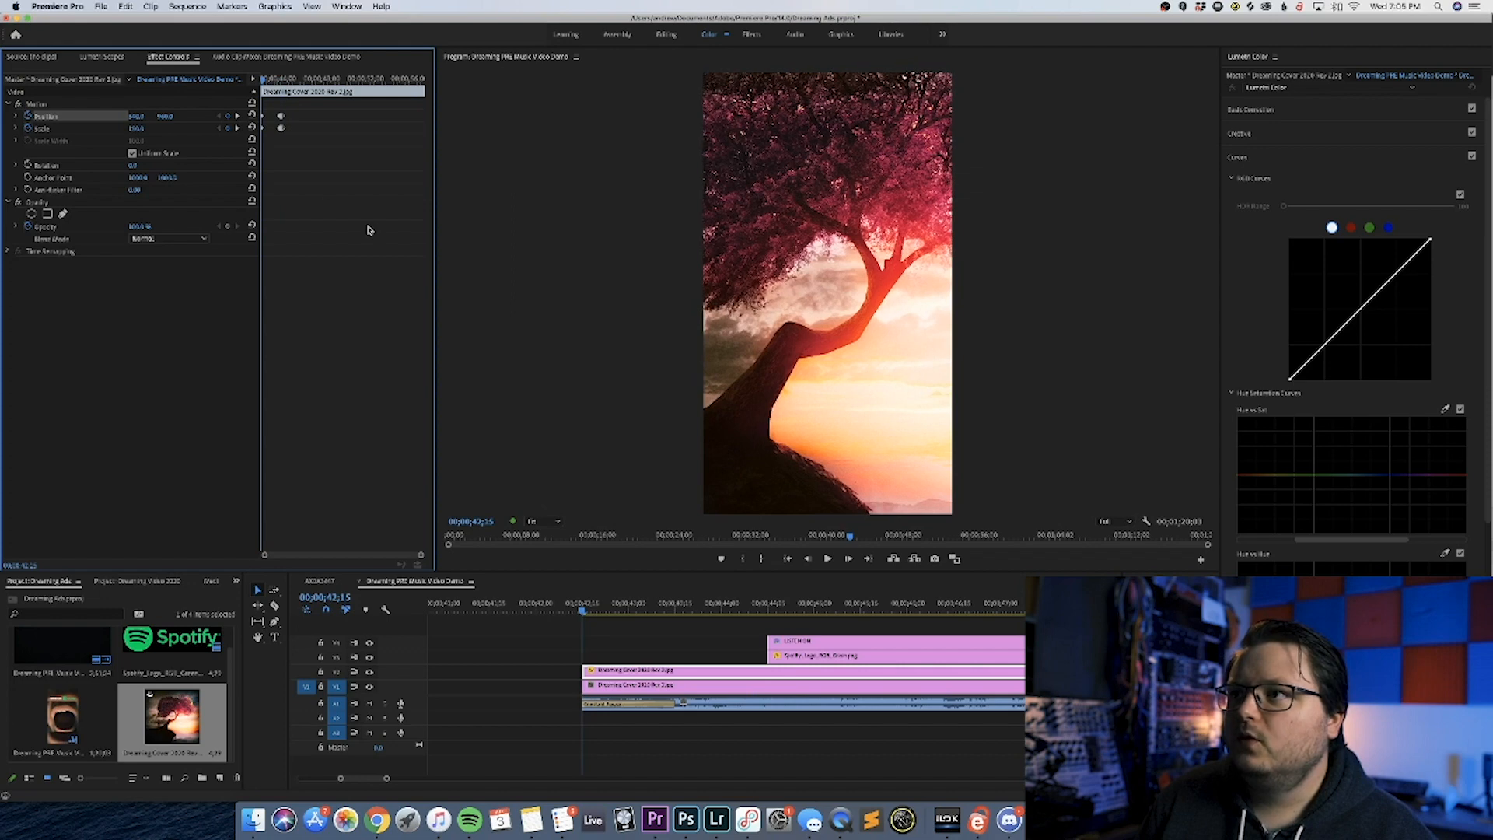
click(237, 128)
click(218, 128)
click(237, 128)
click(133, 128)
text(150)
key(Return)
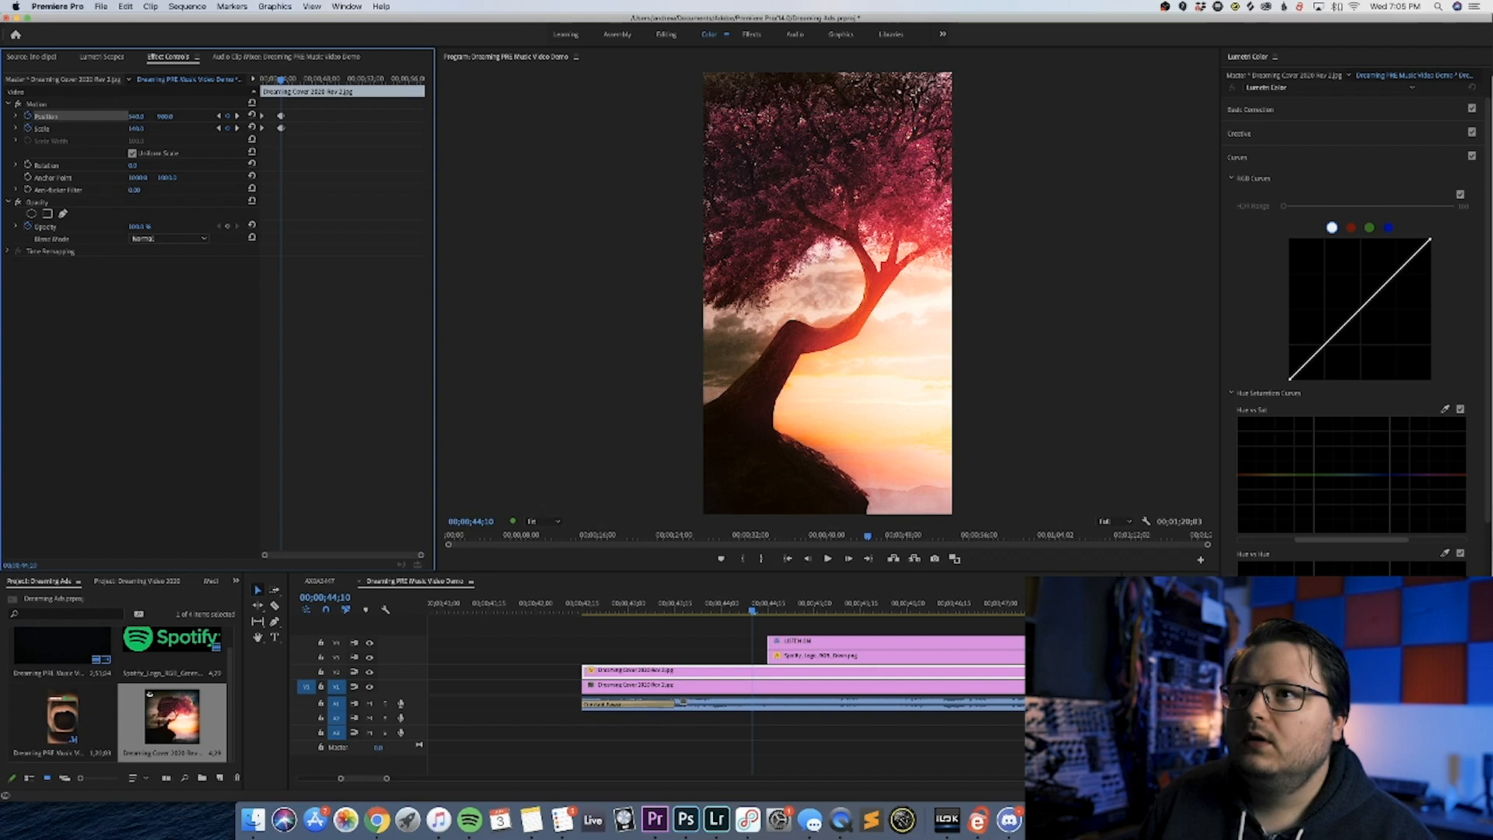
Shift the artwork's position at the 00;00;44;10 keyframe to frame the silhouetted man beside the tree, and play back the opening animation.
drag(136, 117, 500, 117)
drag(162, 117, 2, 117)
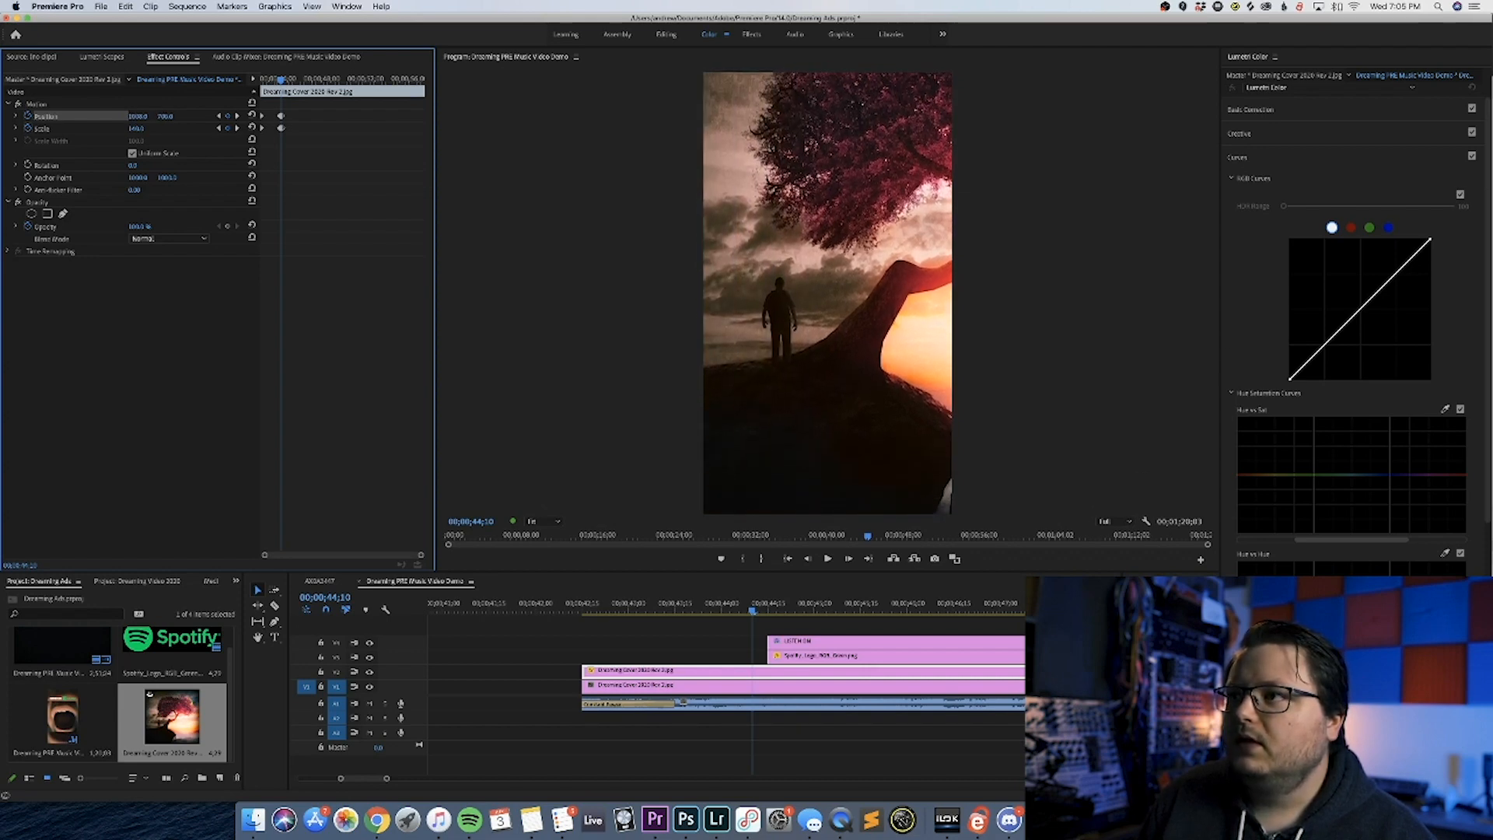
drag(606, 605, 572, 612)
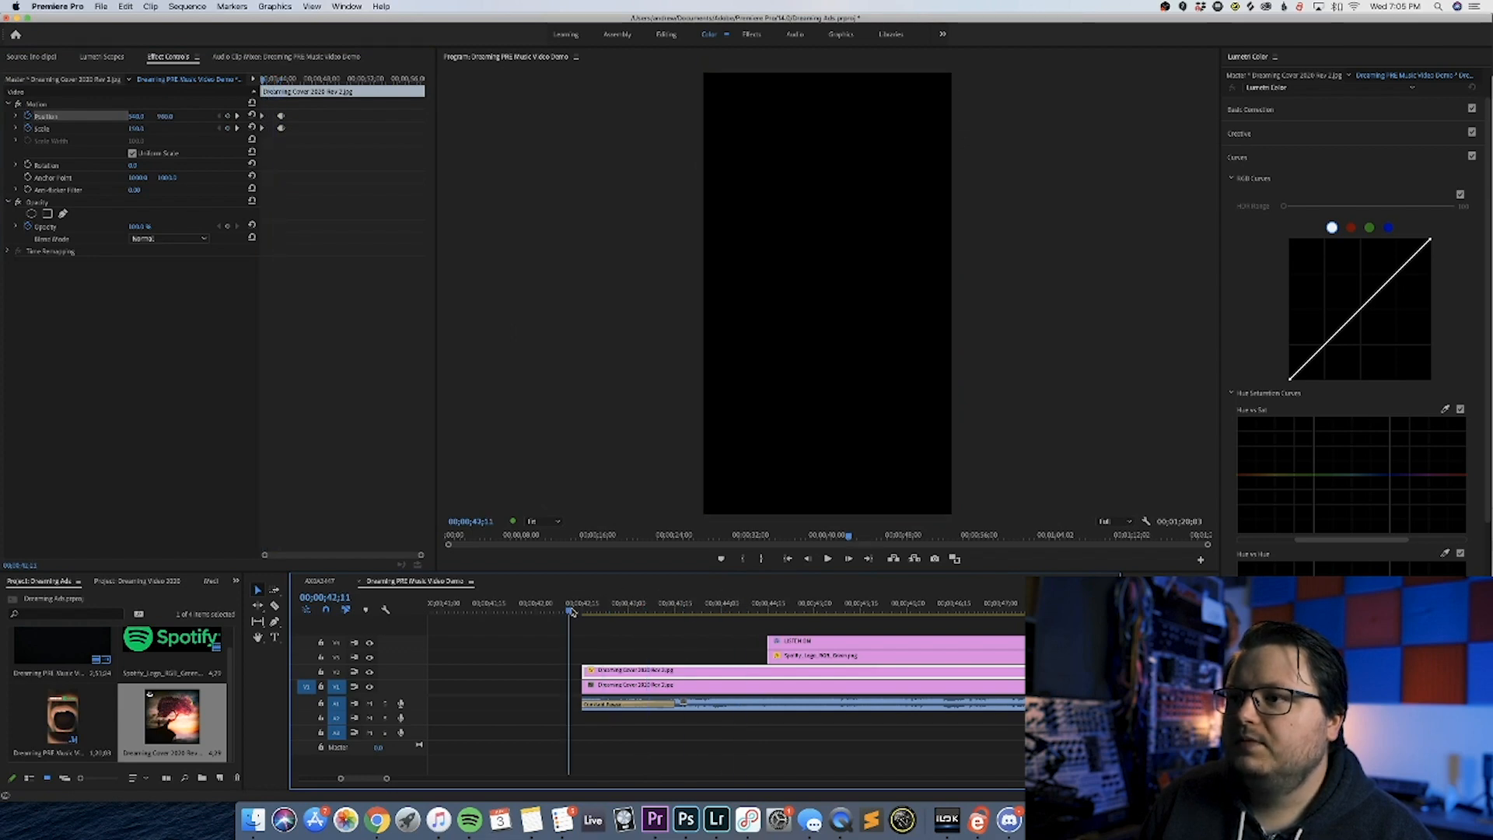
key(space)
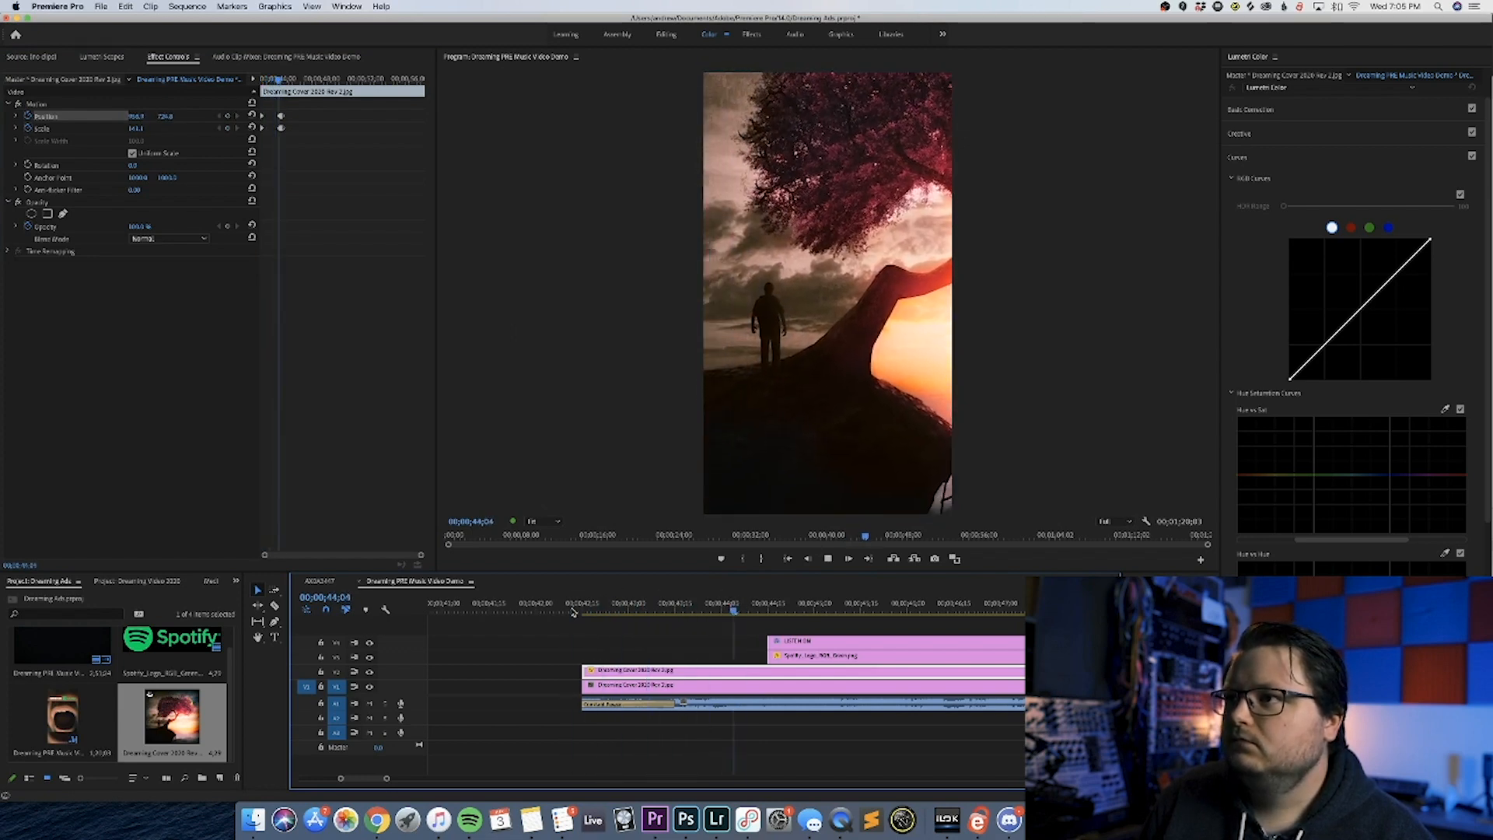
click(596, 645)
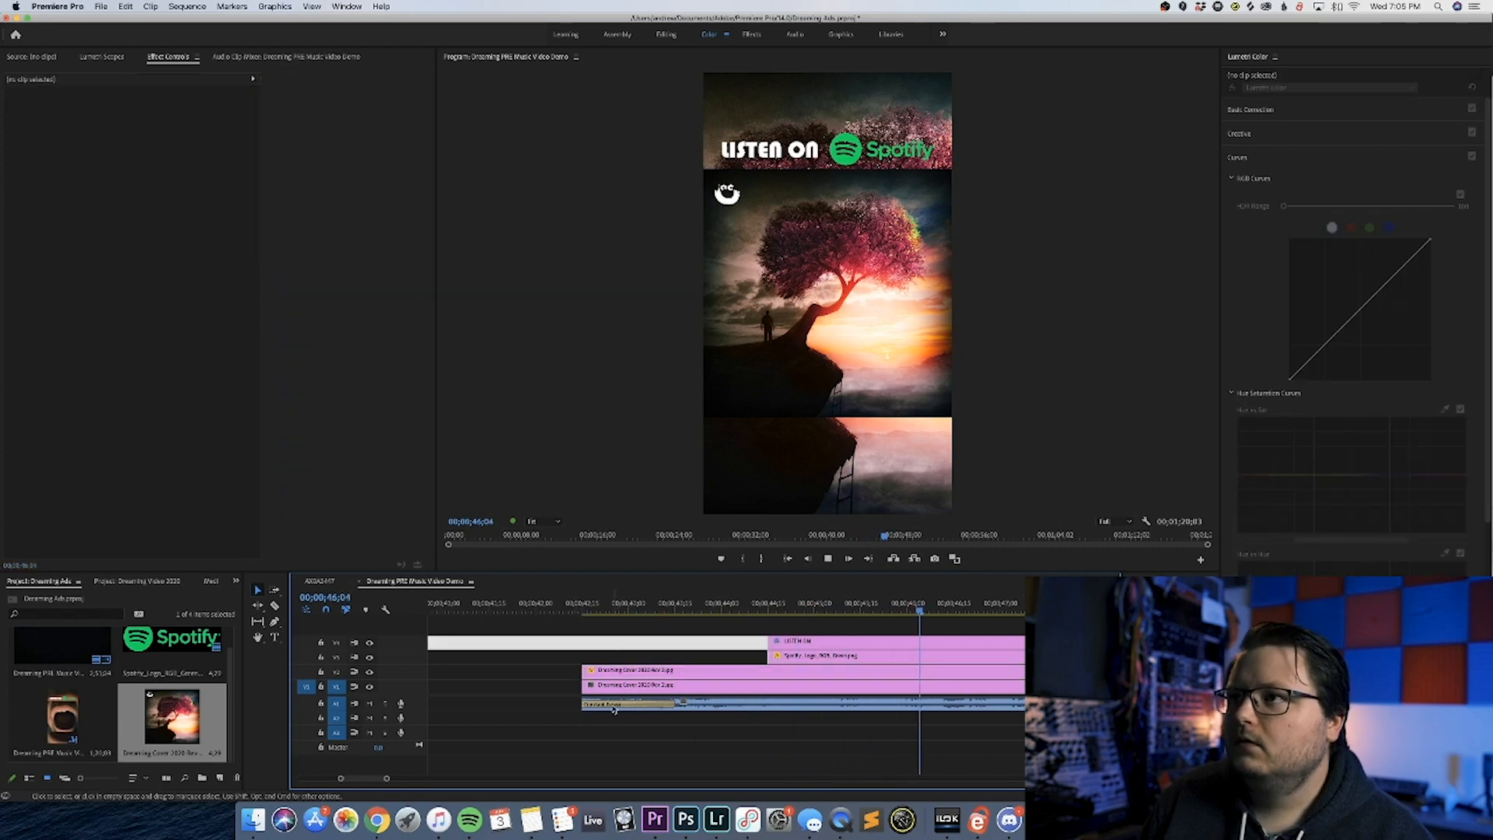
drag(385, 777, 382, 777)
key(space)
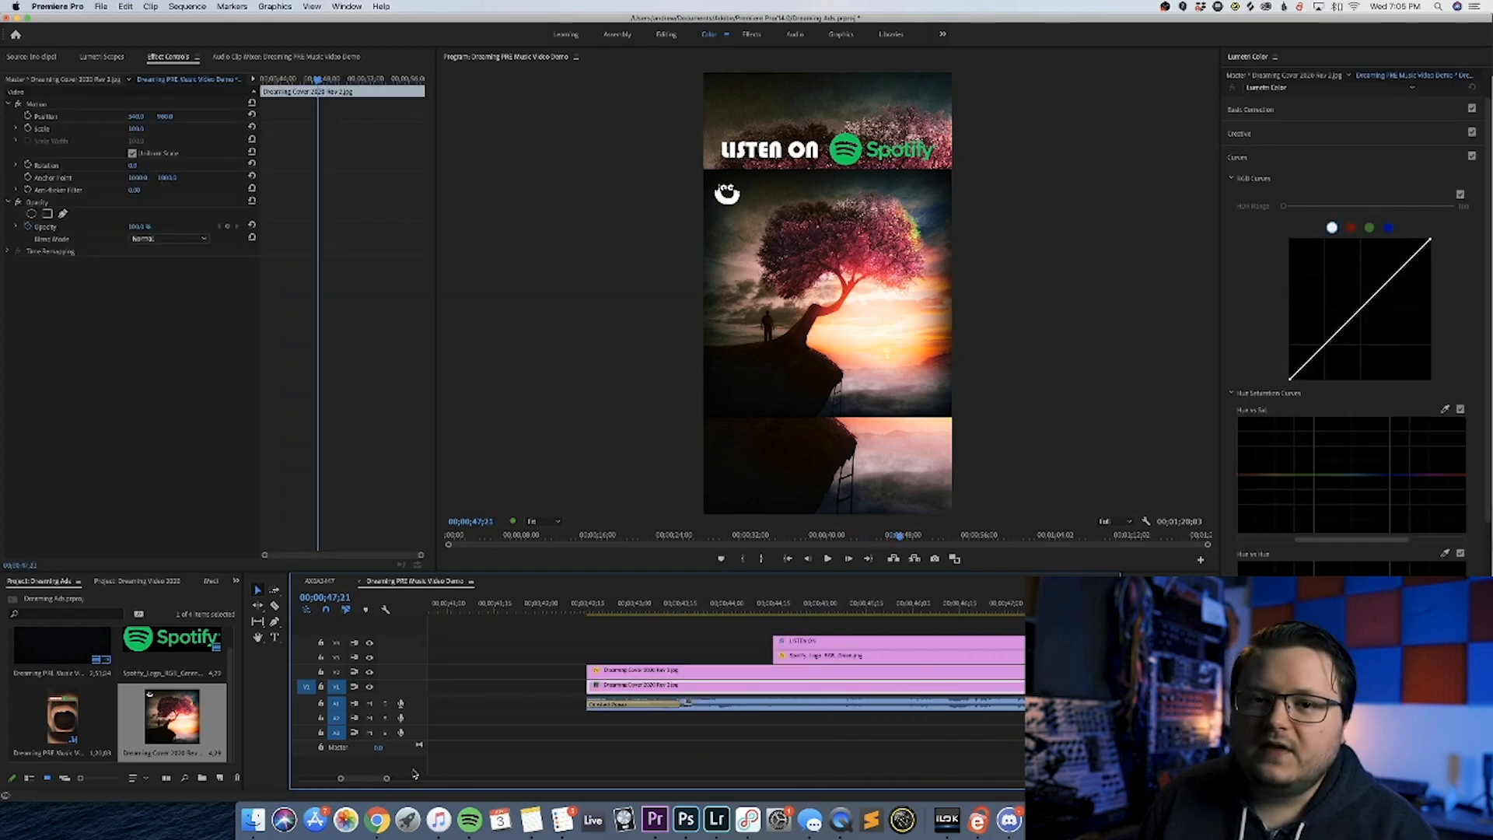
Clear the effects search and browse the Video Effects categories to find Turbulent Displace under Distort.
click(593, 736)
drag(388, 779, 556, 778)
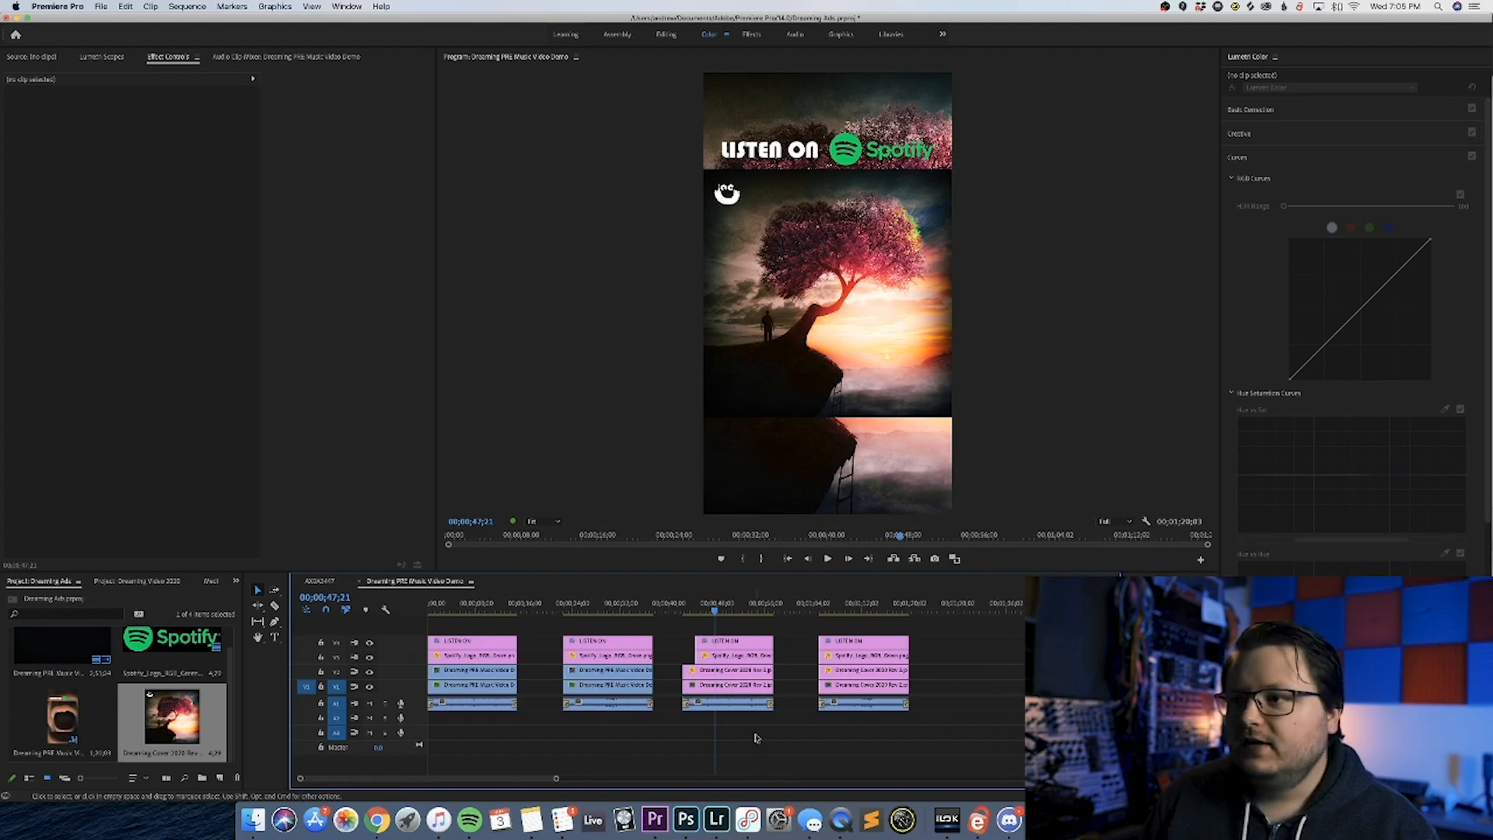
drag(556, 777, 494, 777)
click(175, 583)
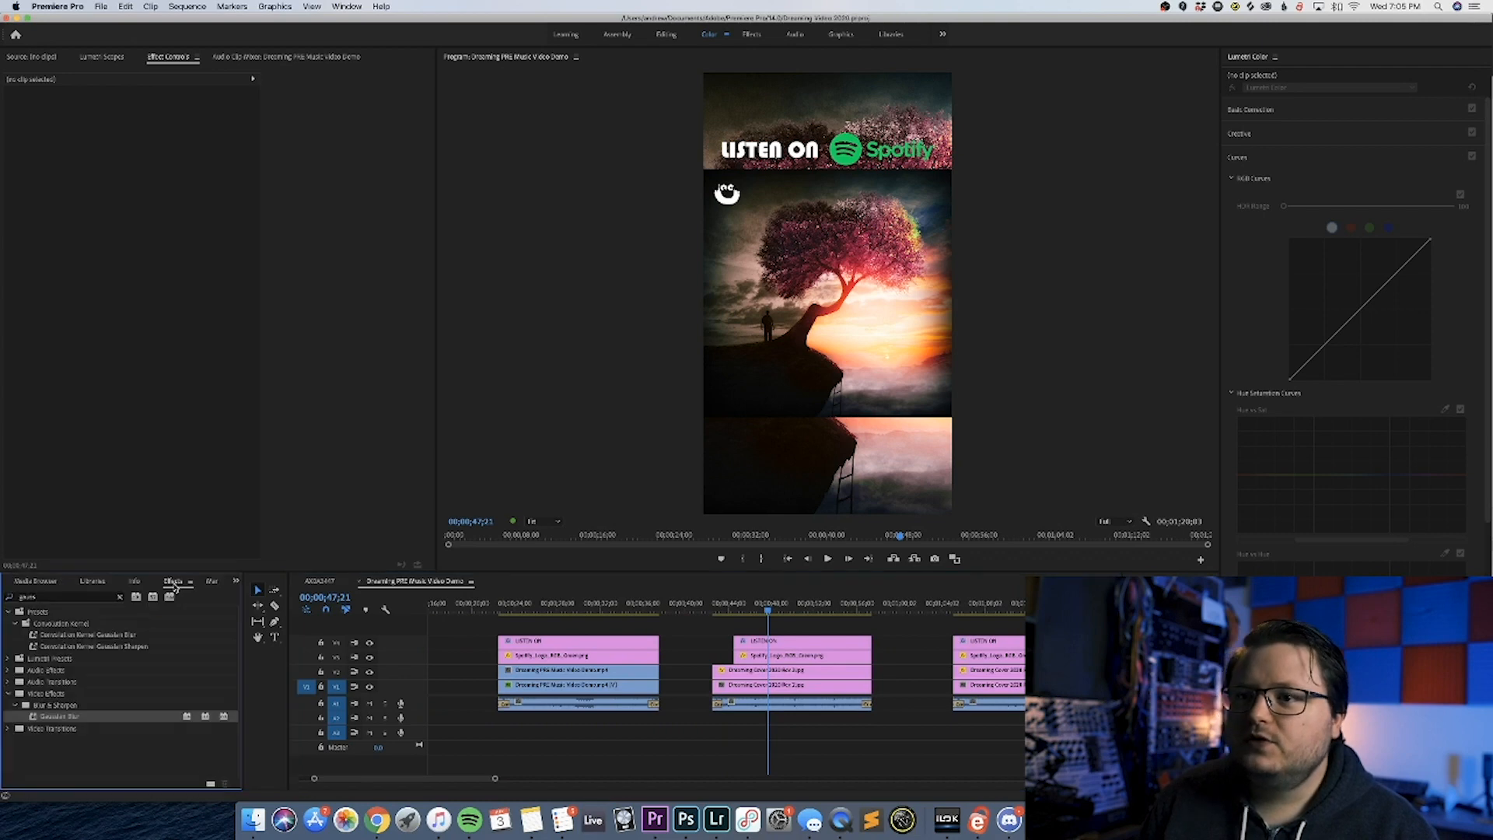
click(119, 596)
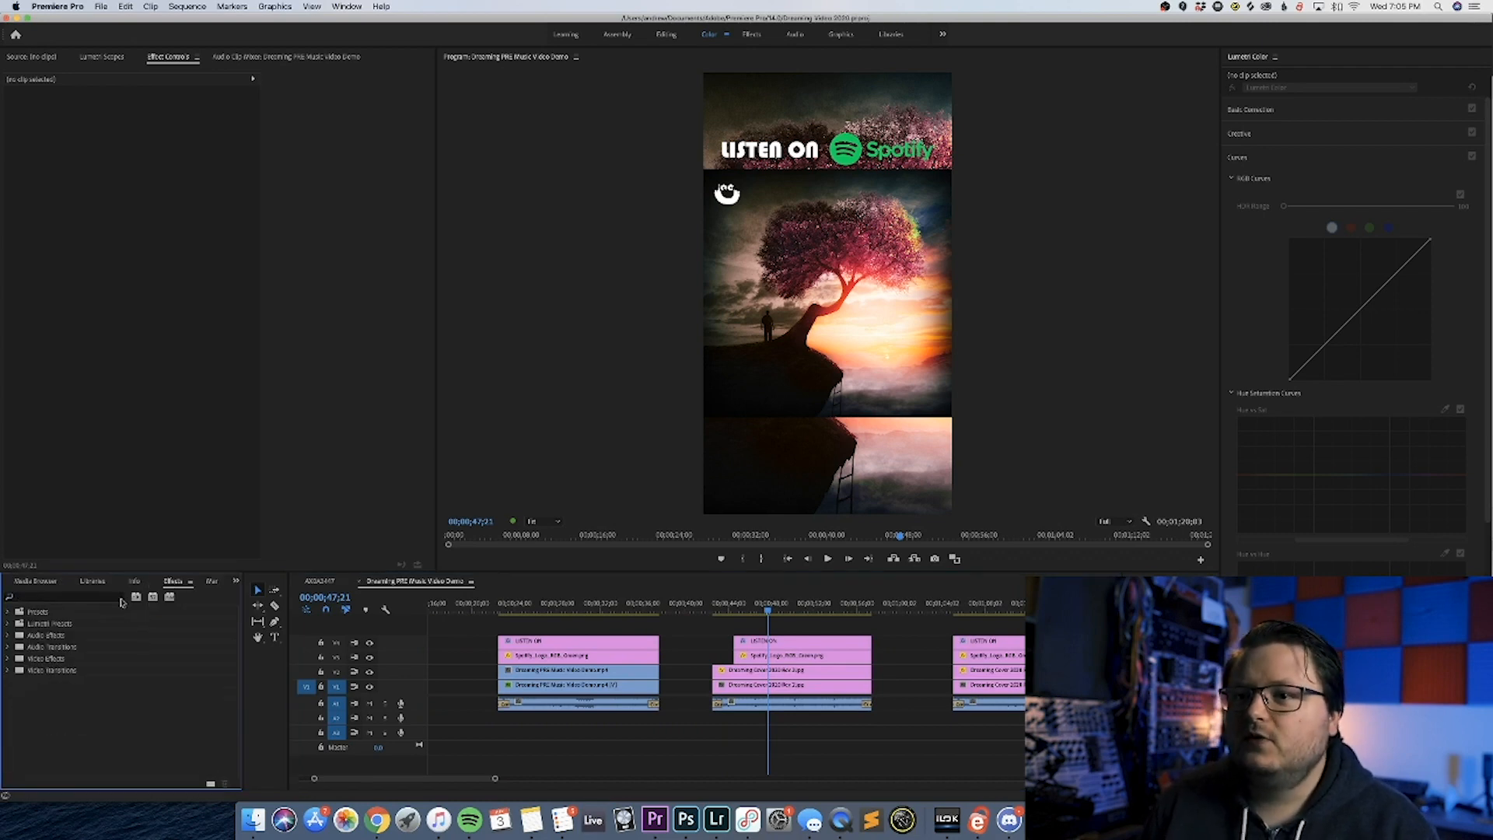
click(9, 660)
scroll(67, 652, down, 5)
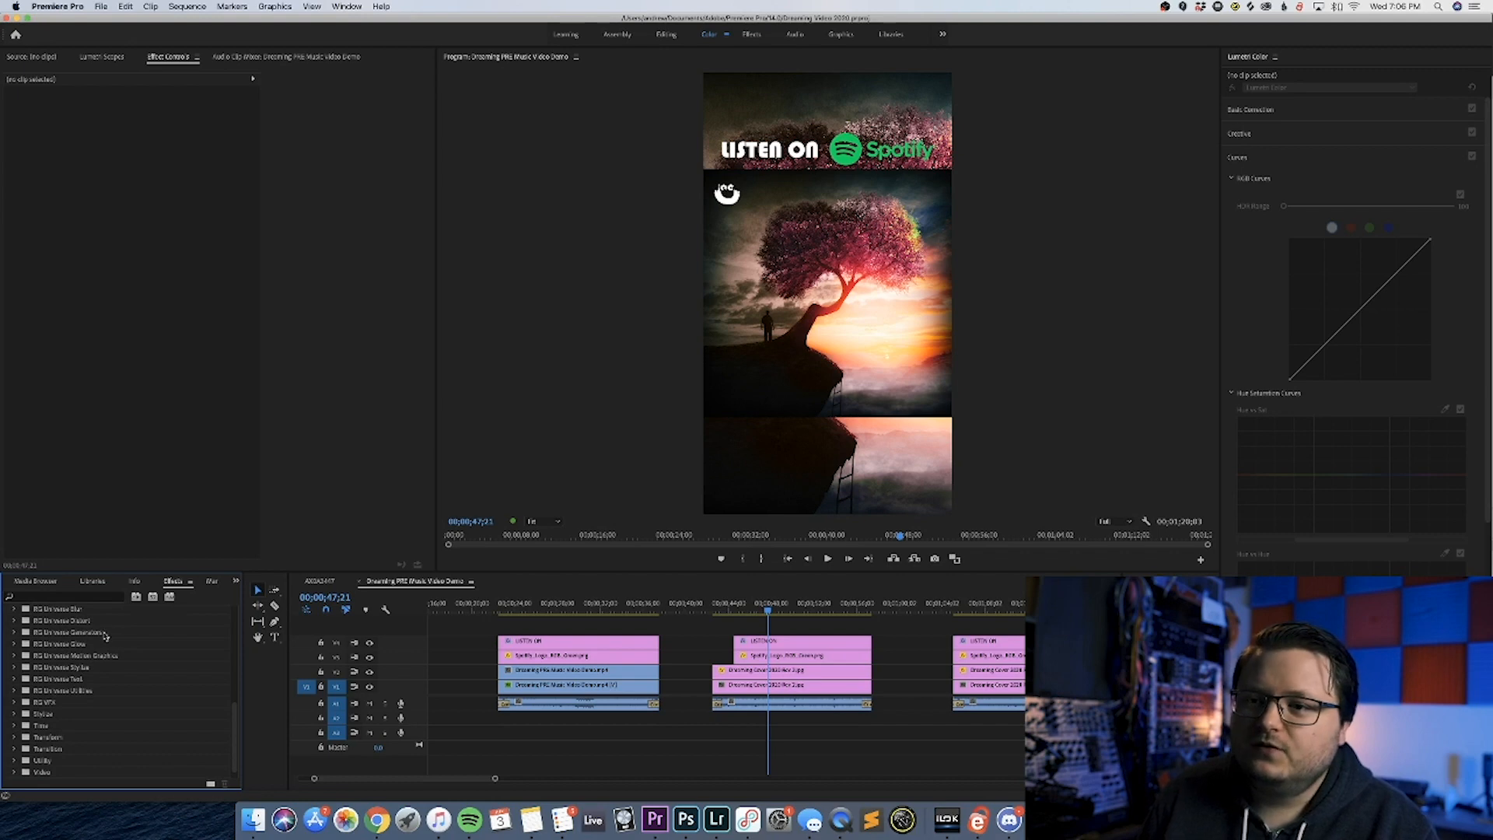
scroll(93, 677, up, 5)
scroll(83, 701, up, 1)
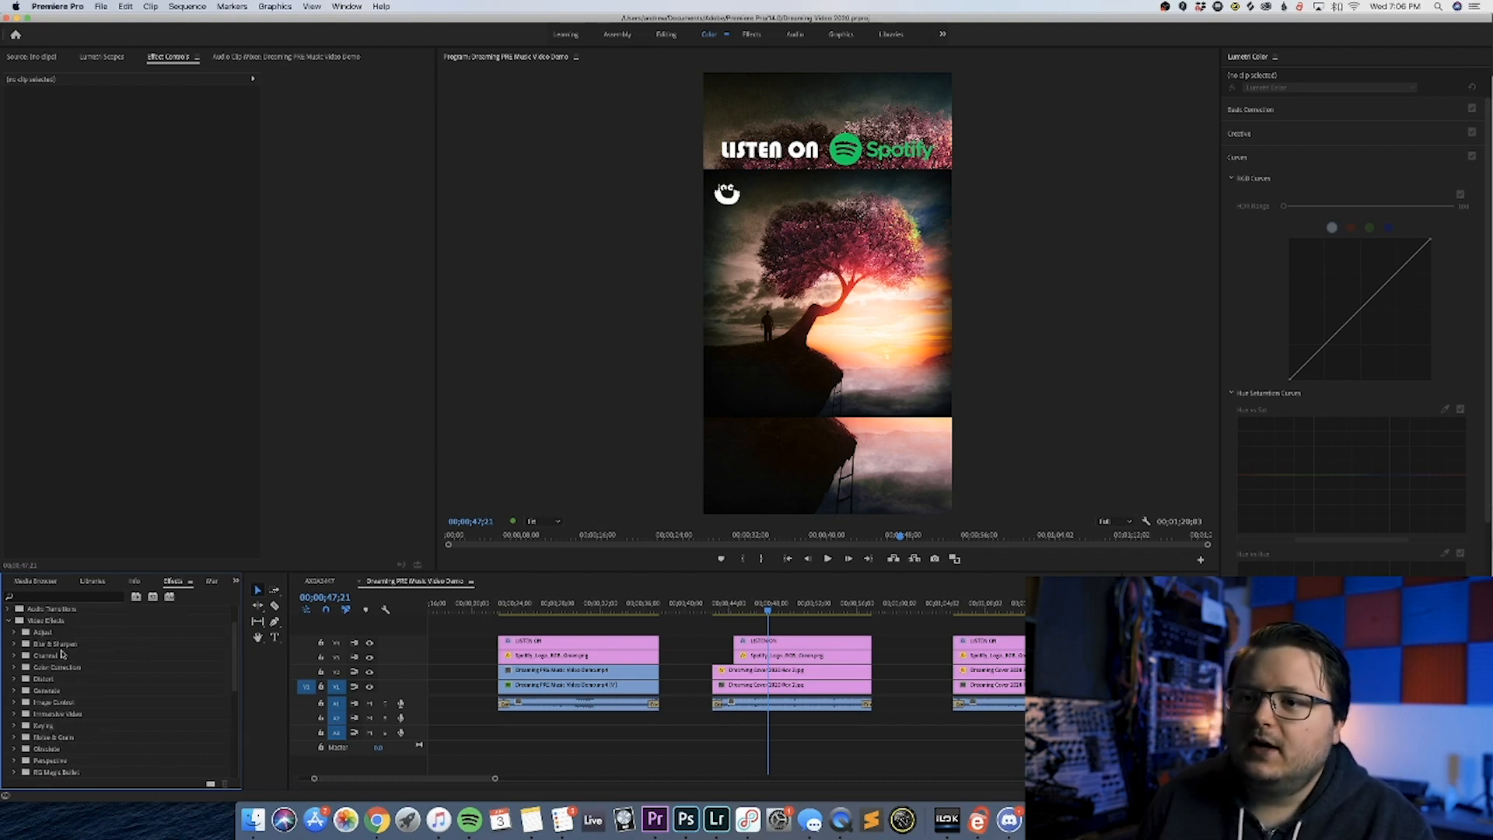
click(14, 680)
click(13, 681)
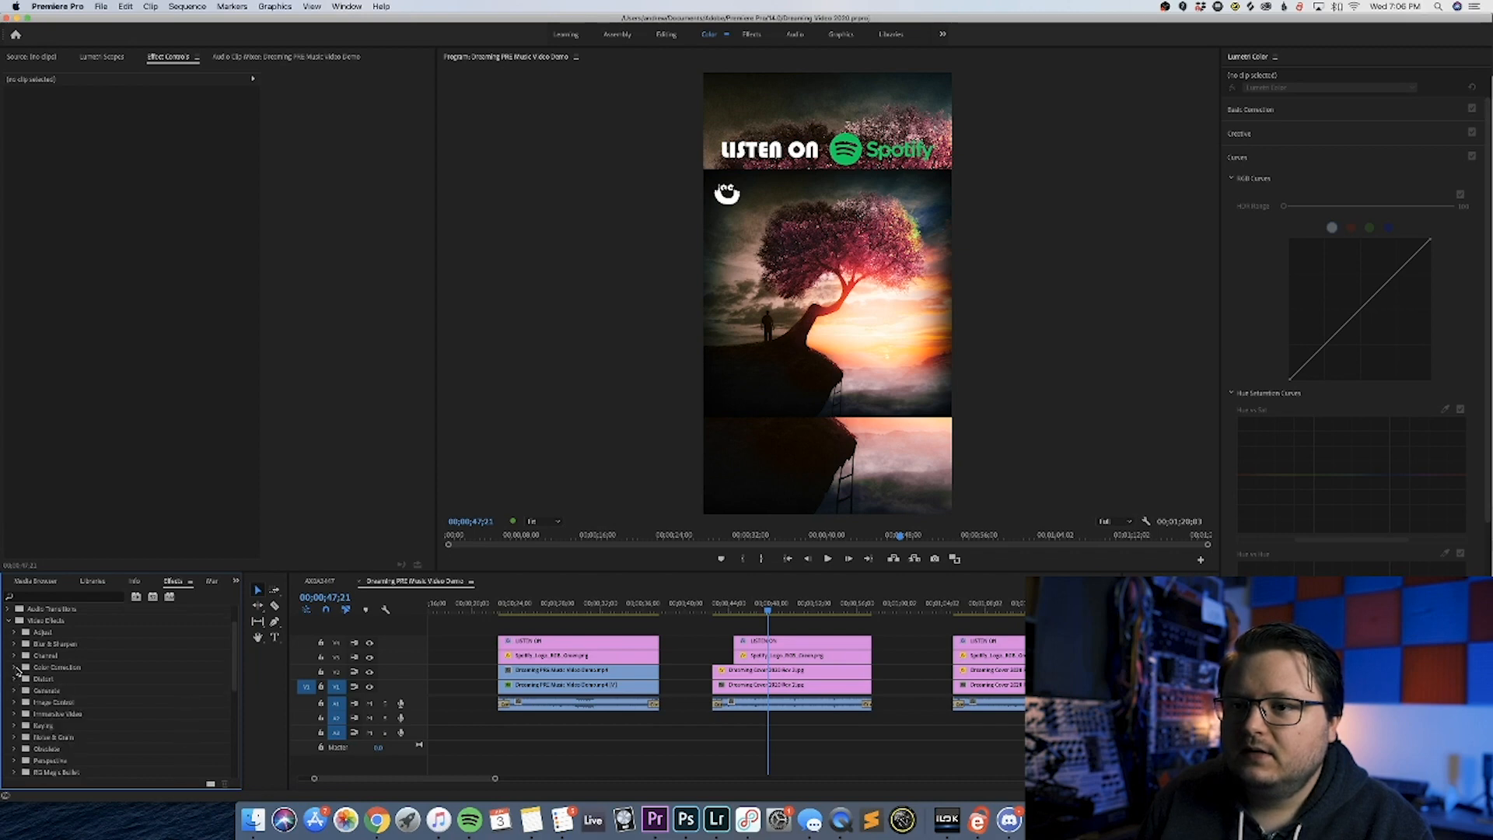
click(14, 645)
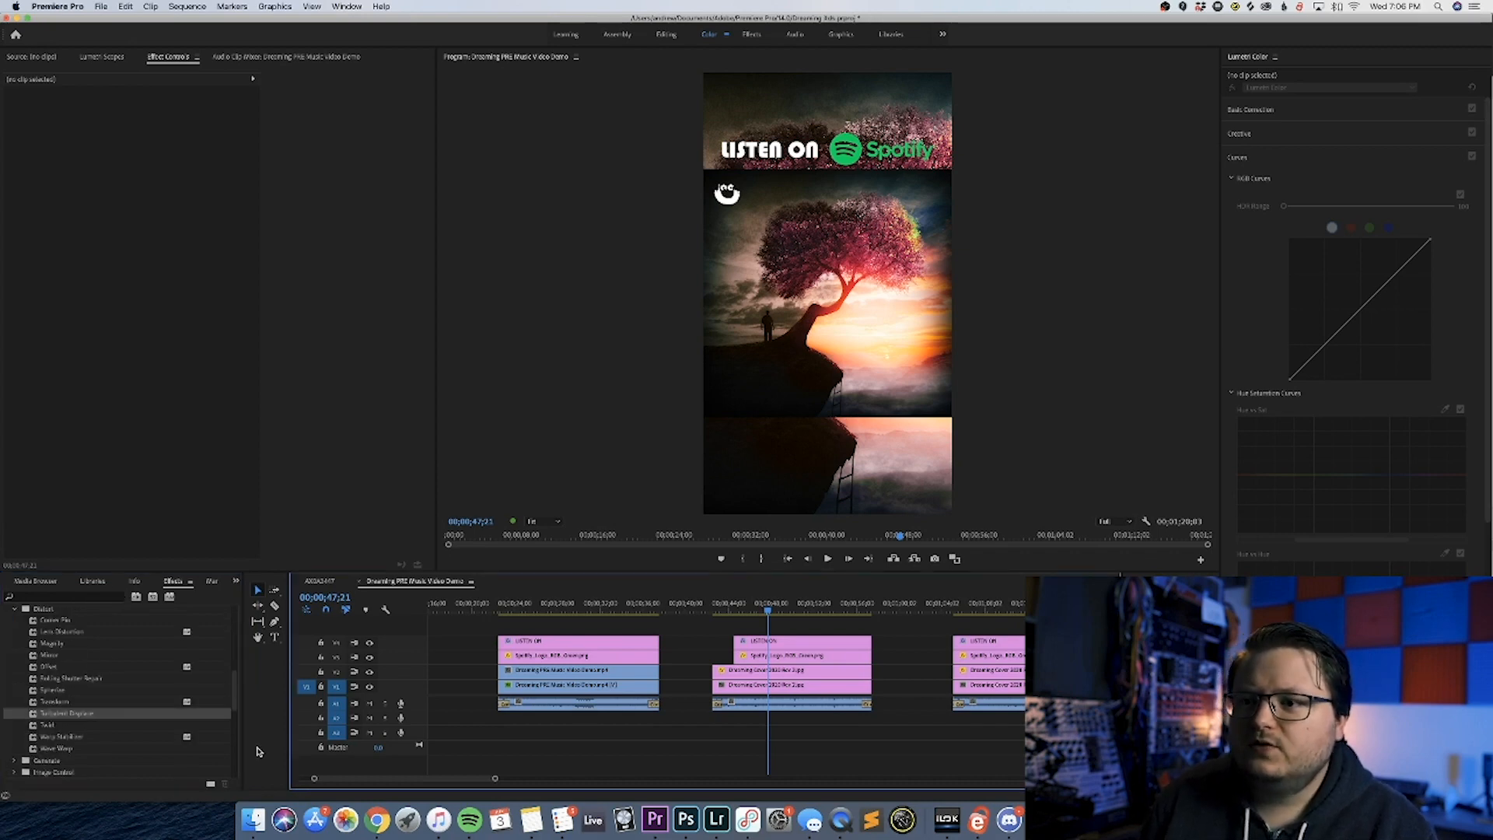
Move the third segment's LISTEN ON and Spotify logo clips up one track, leaving V3 free above the cover art.
key(shift+1)
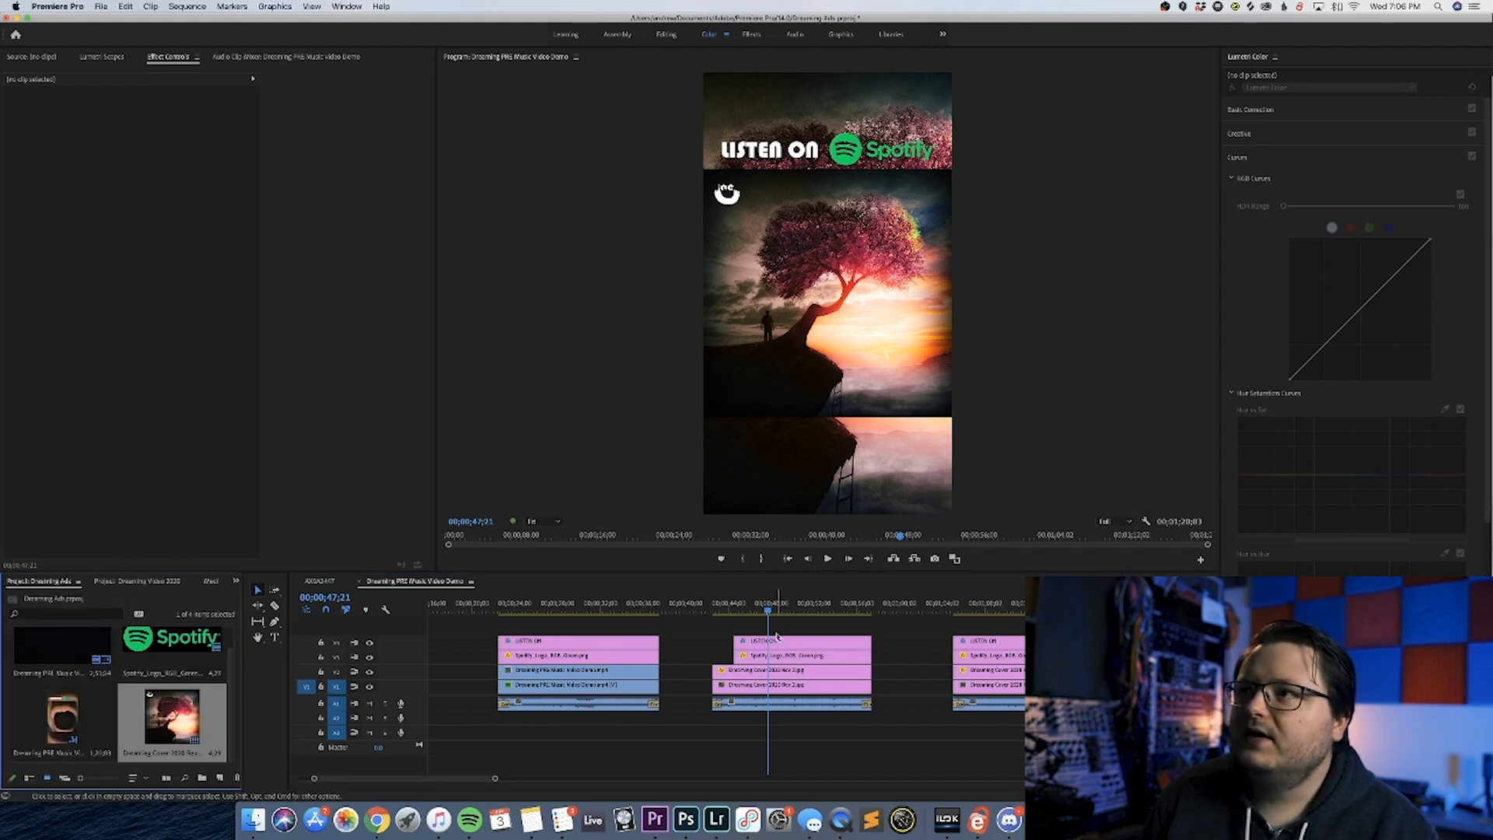
drag(894, 661, 824, 631)
click(887, 655)
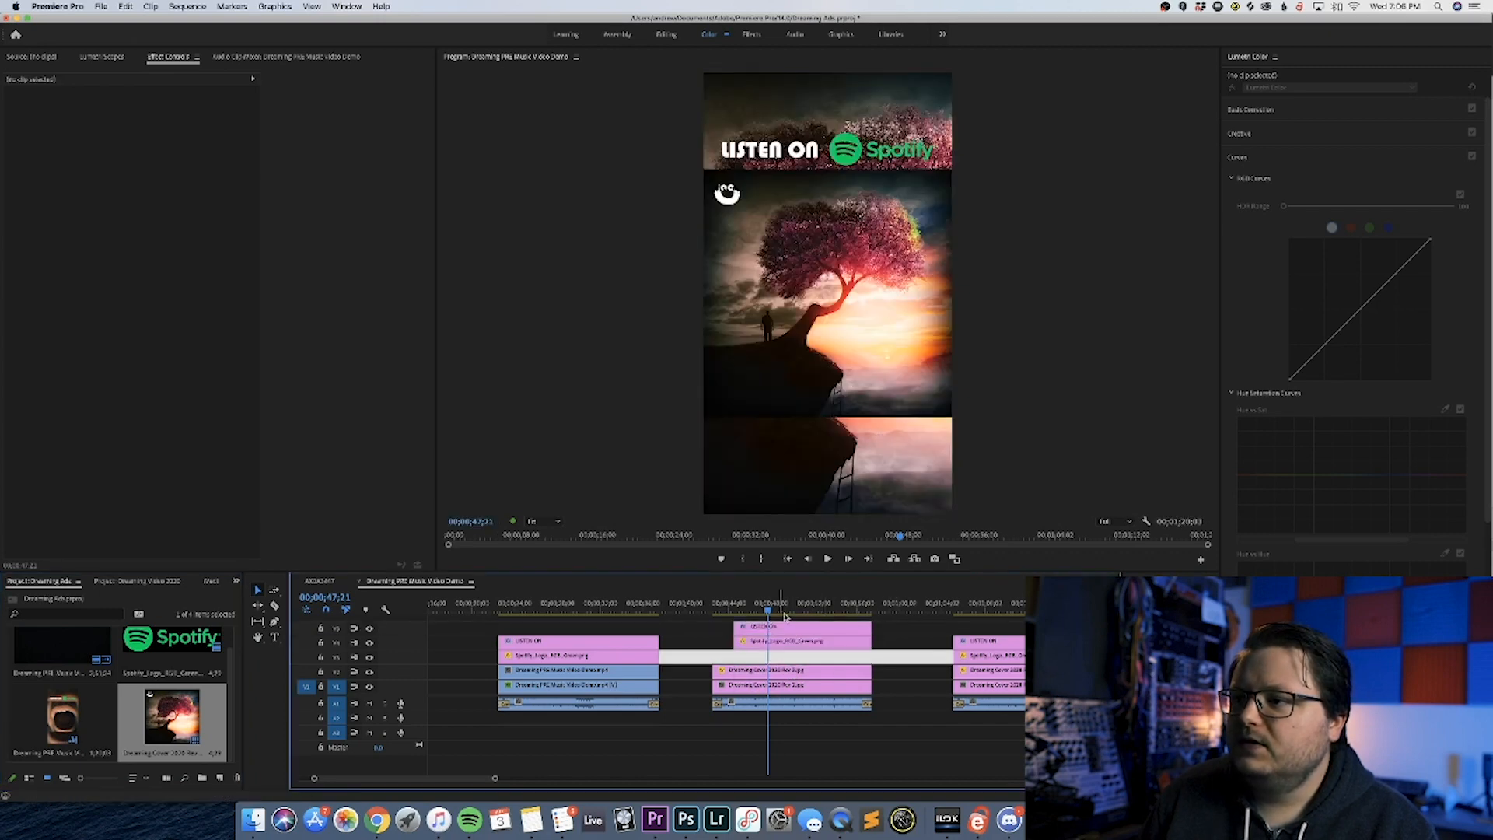
click(460, 660)
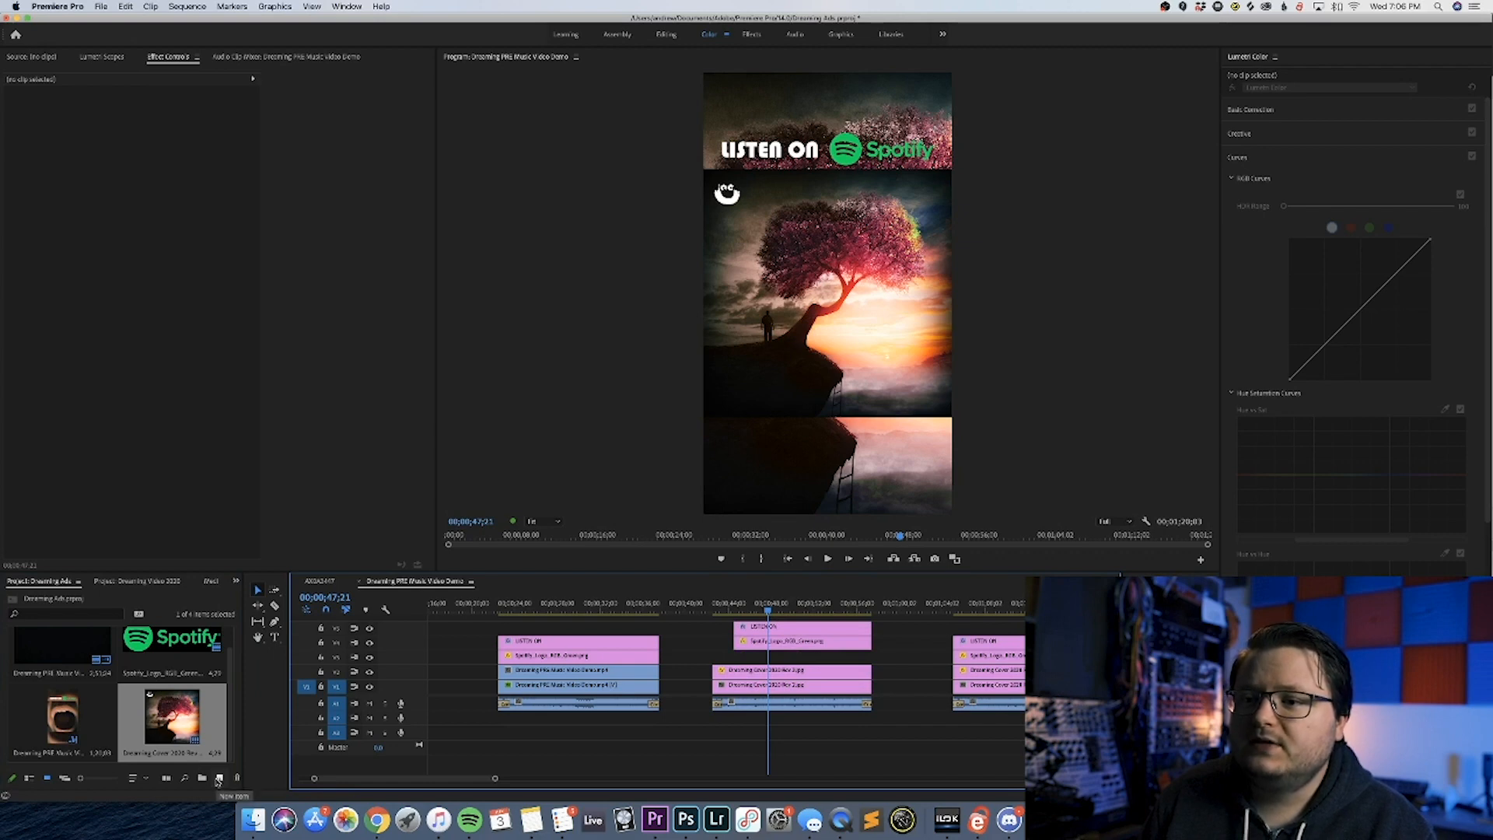
Create a 1080 x 1920 adjustment layer and place it on V3 across the whole third segment.
click(218, 780)
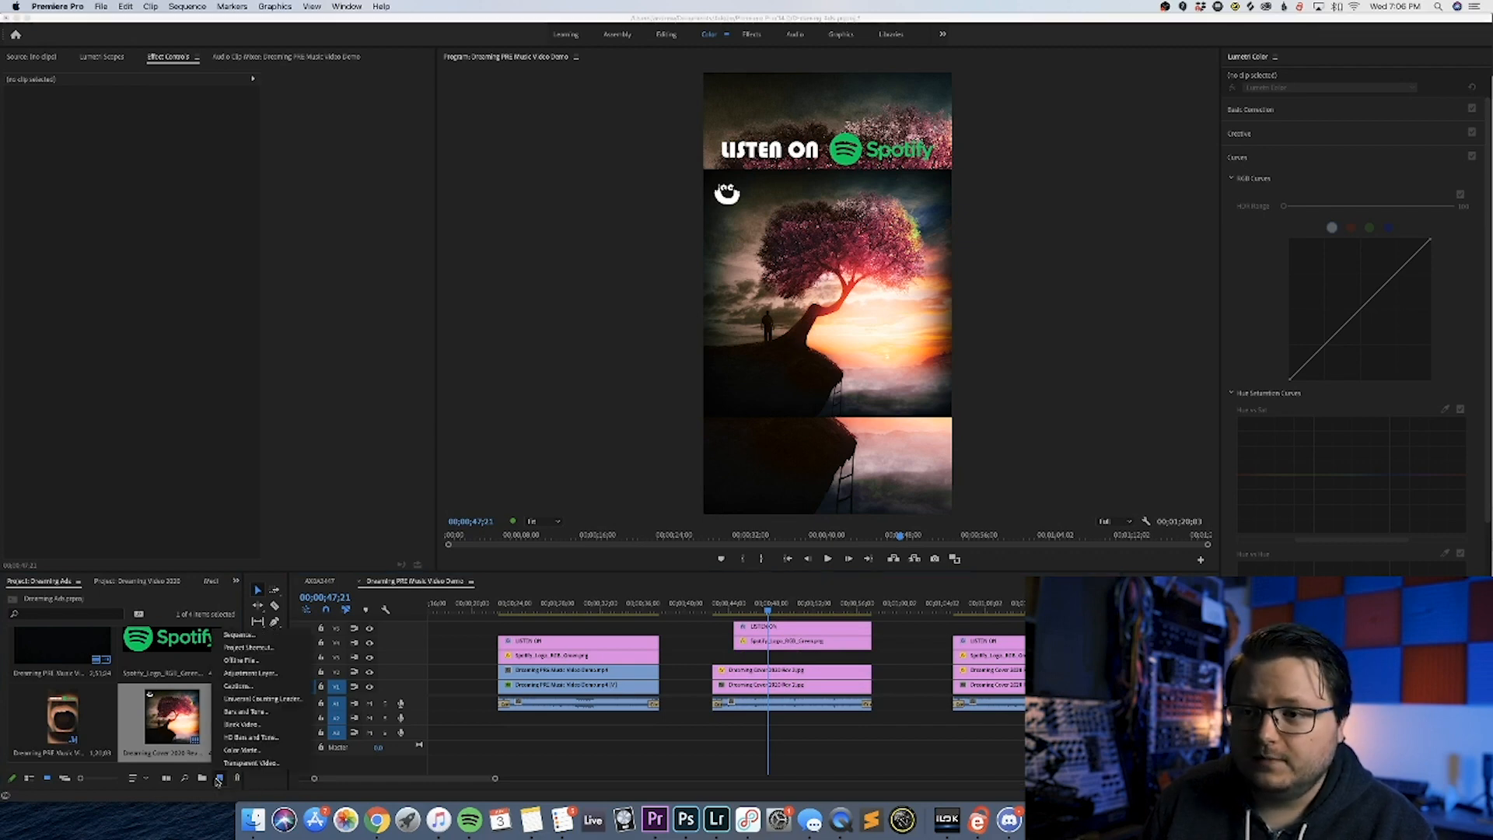
click(259, 678)
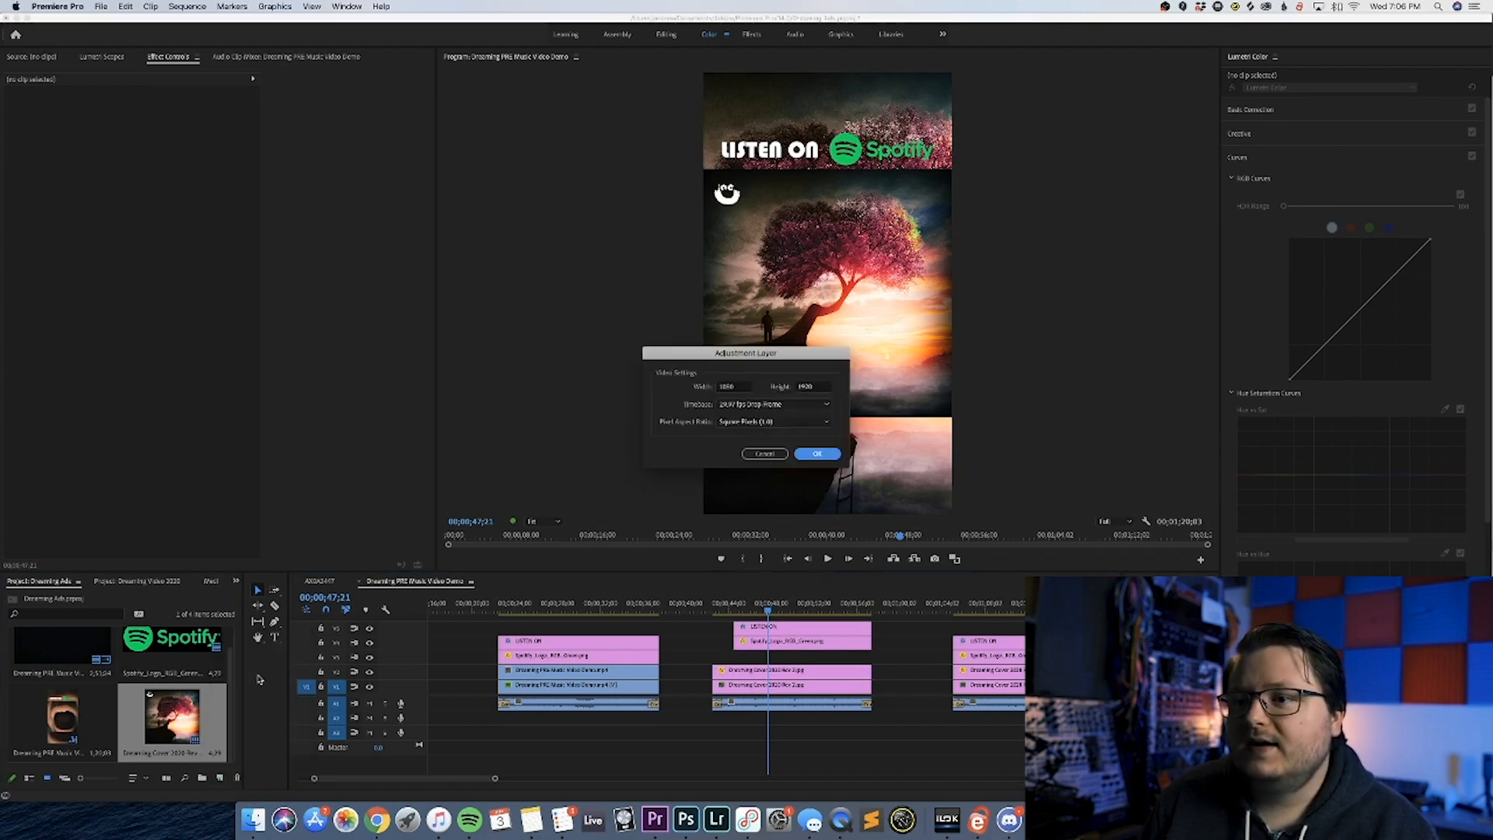
click(817, 454)
drag(60, 726, 871, 655)
click(838, 662)
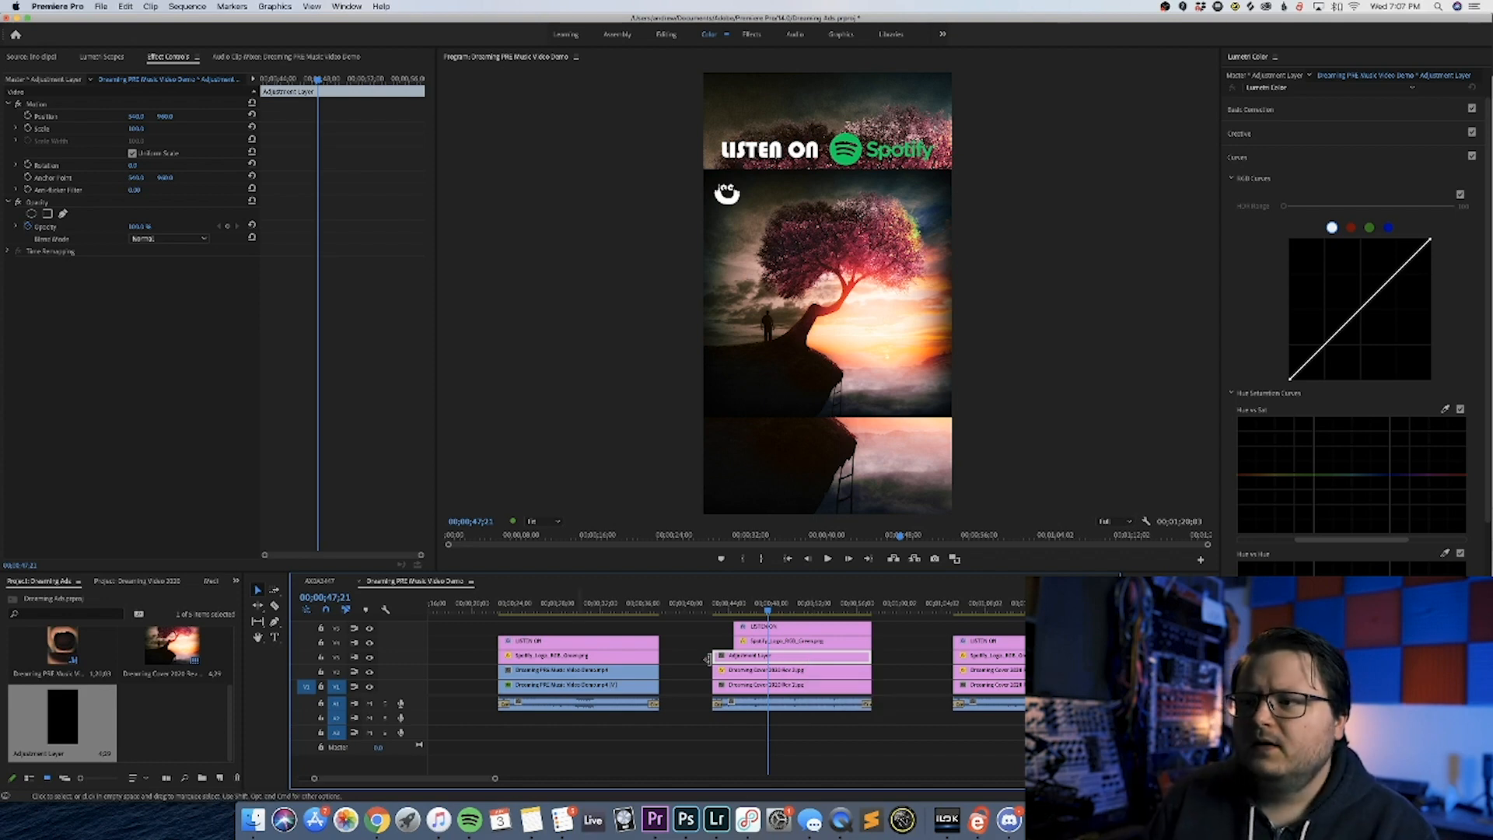
Apply Turbulent Displace from the Distort effects to the third segment's adjustment layer.
scroll(205, 585, down, 7)
click(104, 583)
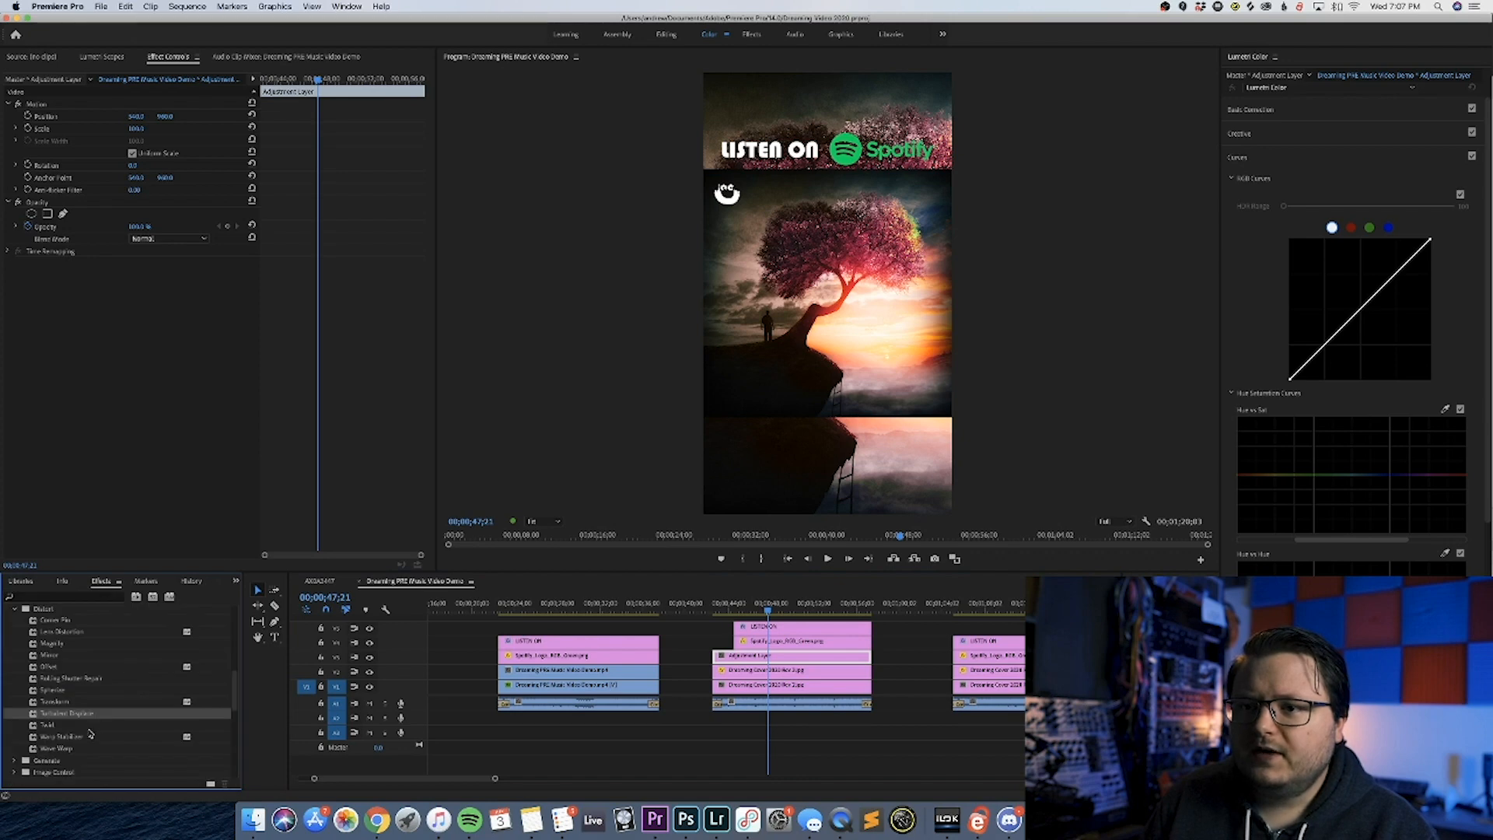
drag(93, 716, 777, 657)
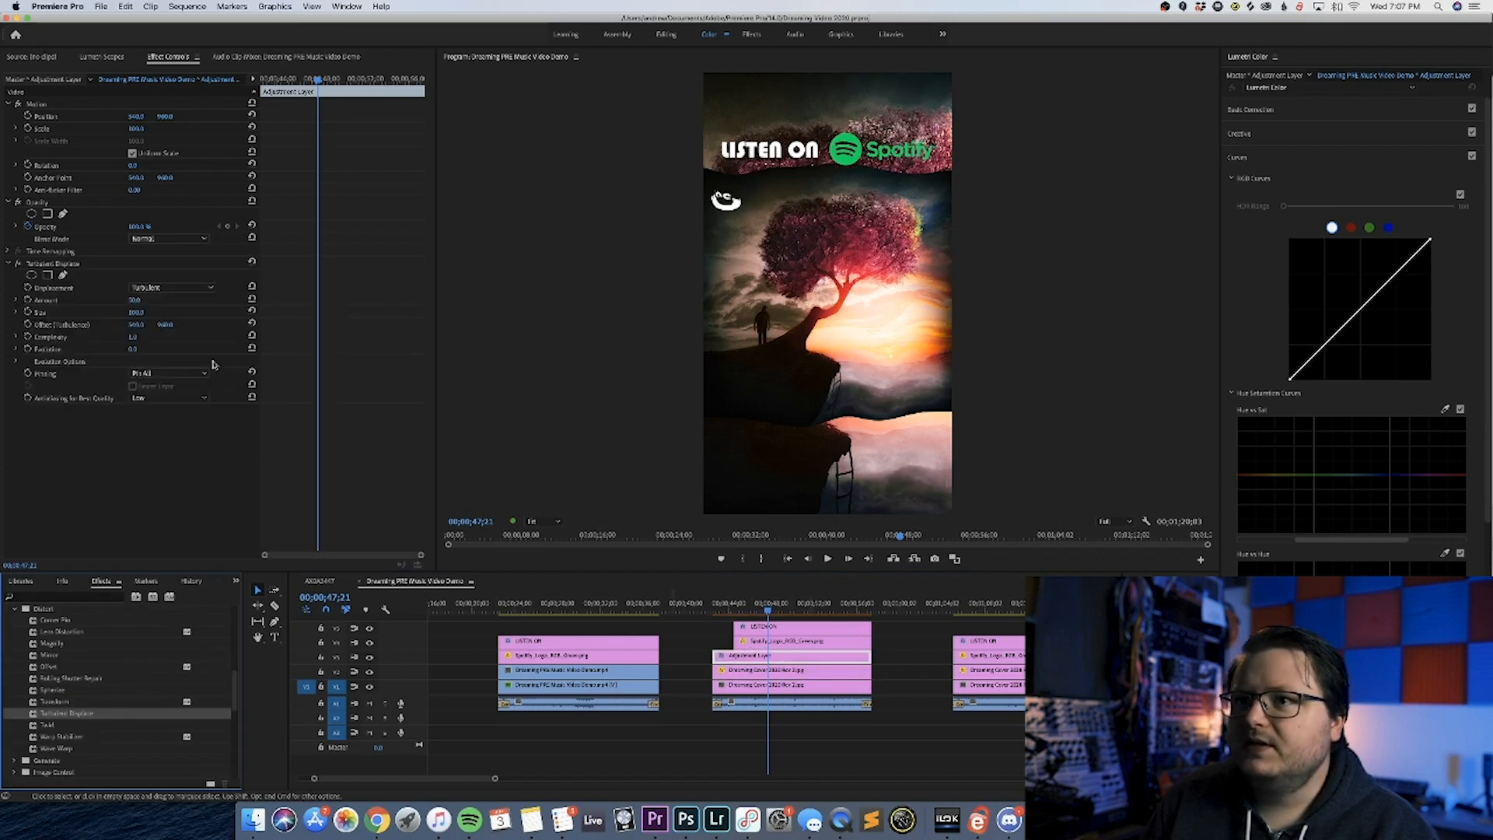
Reduce Turbulent Displace to a very subtle amount with a size of 27, and adjust its evolution.
drag(135, 348, 182, 348)
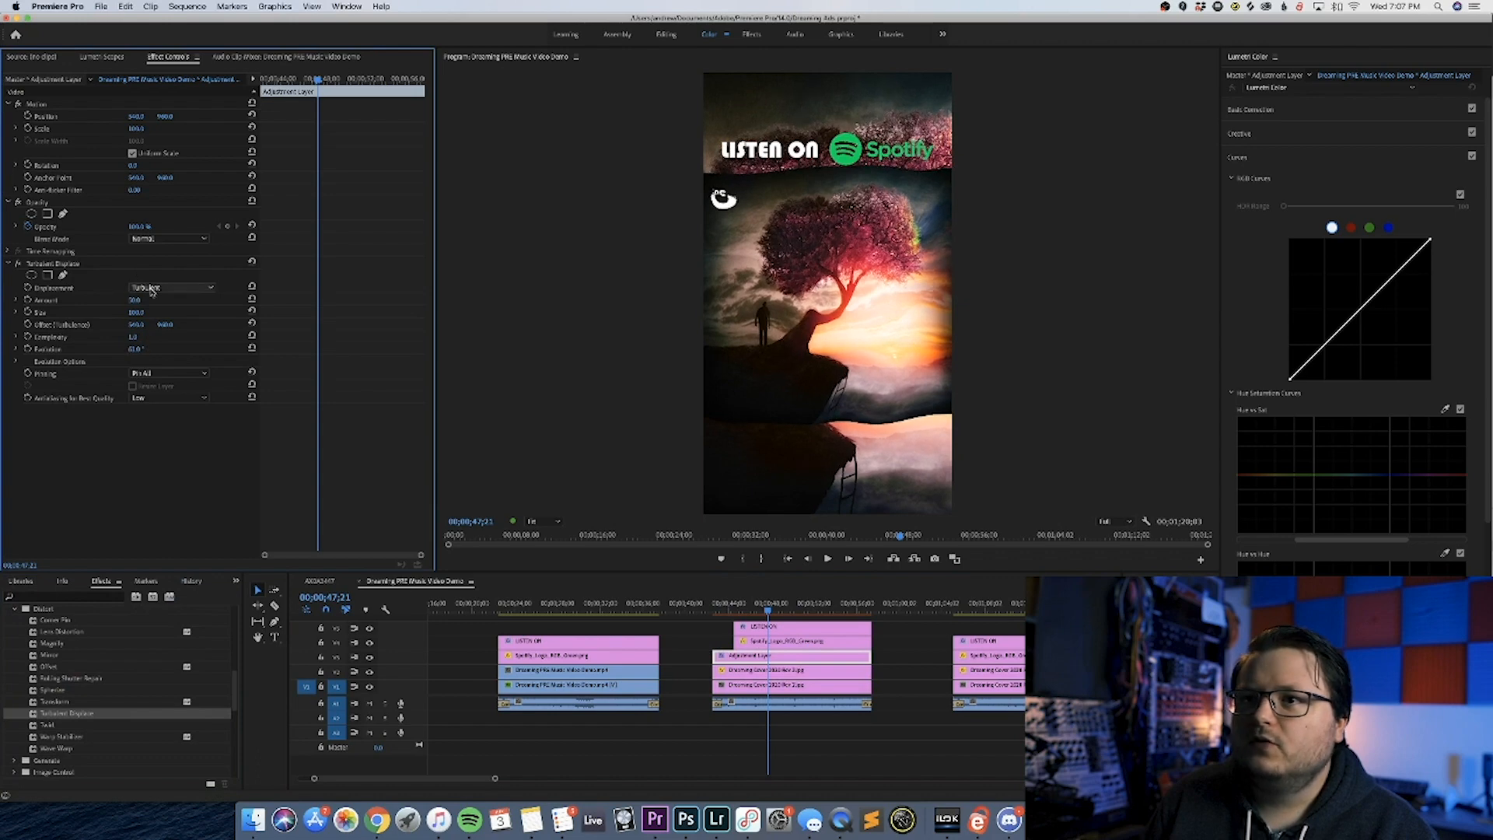
drag(134, 300, 96, 300)
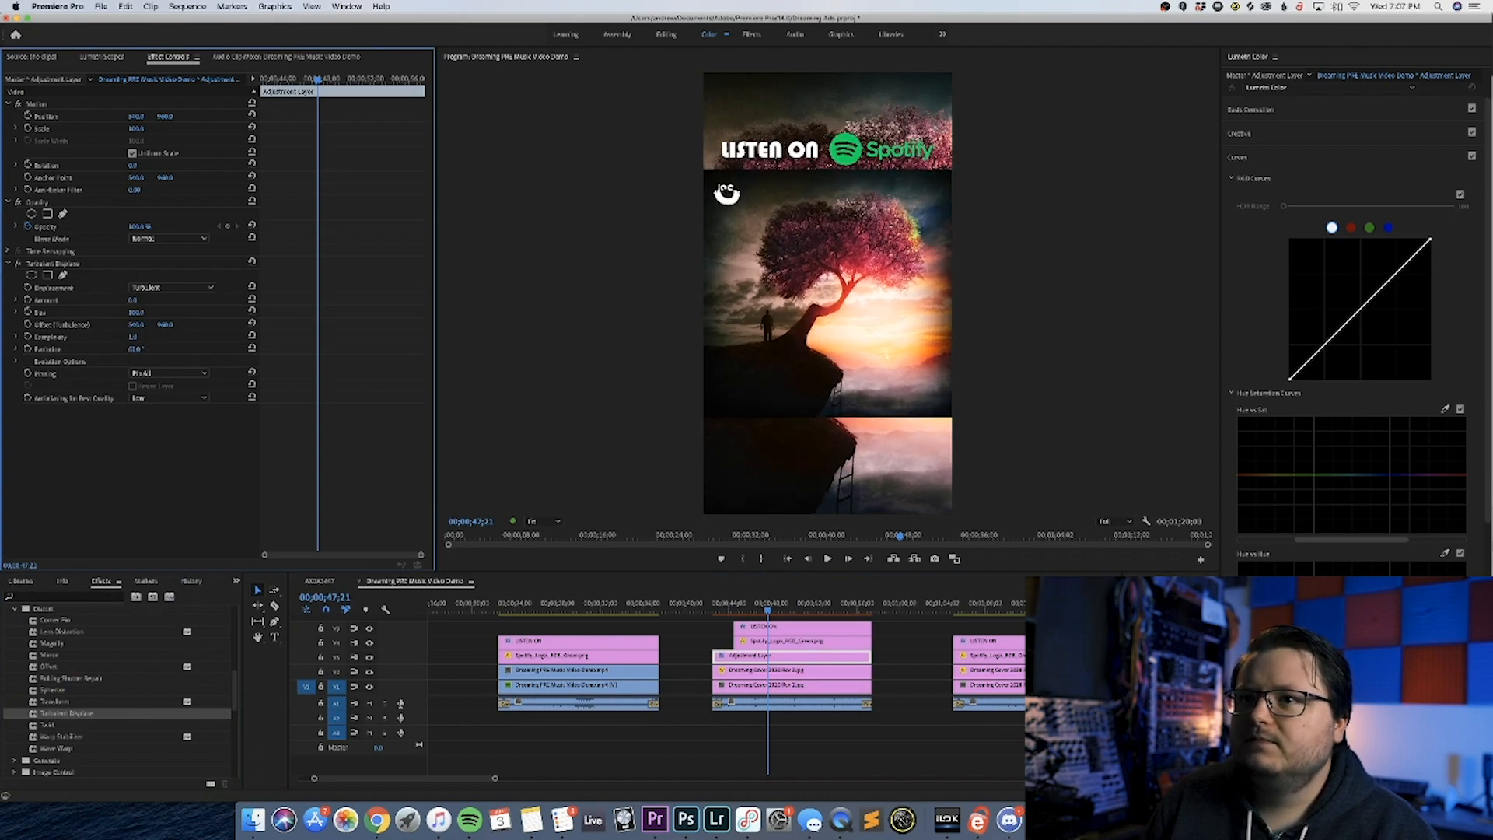
drag(108, 301, 141, 350)
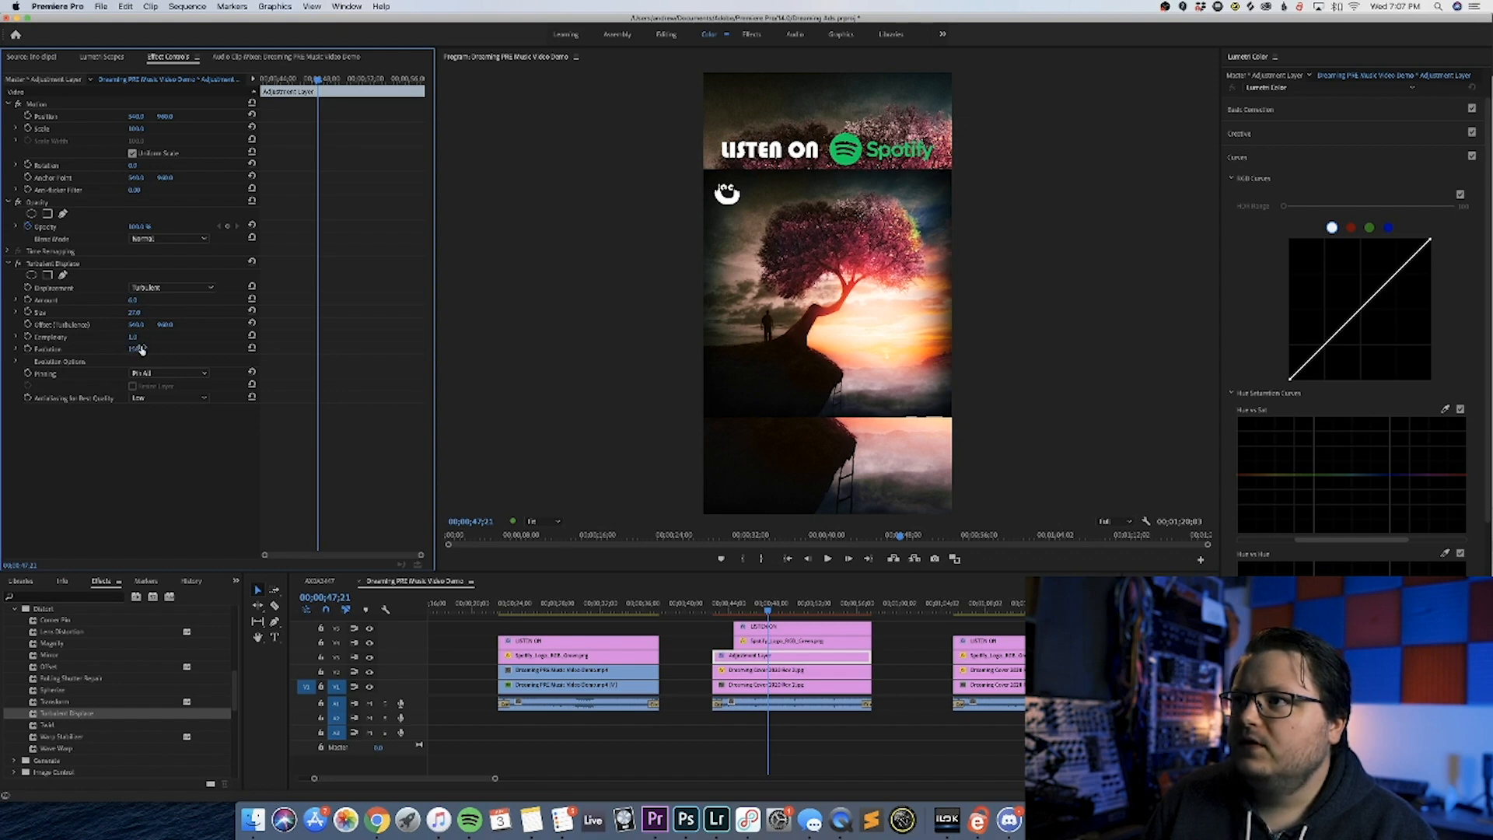
Keyframe the Turbulent Displace evolution from 0 at 00;00;44;16 to the adjusted angle at the end of the segment.
click(716, 613)
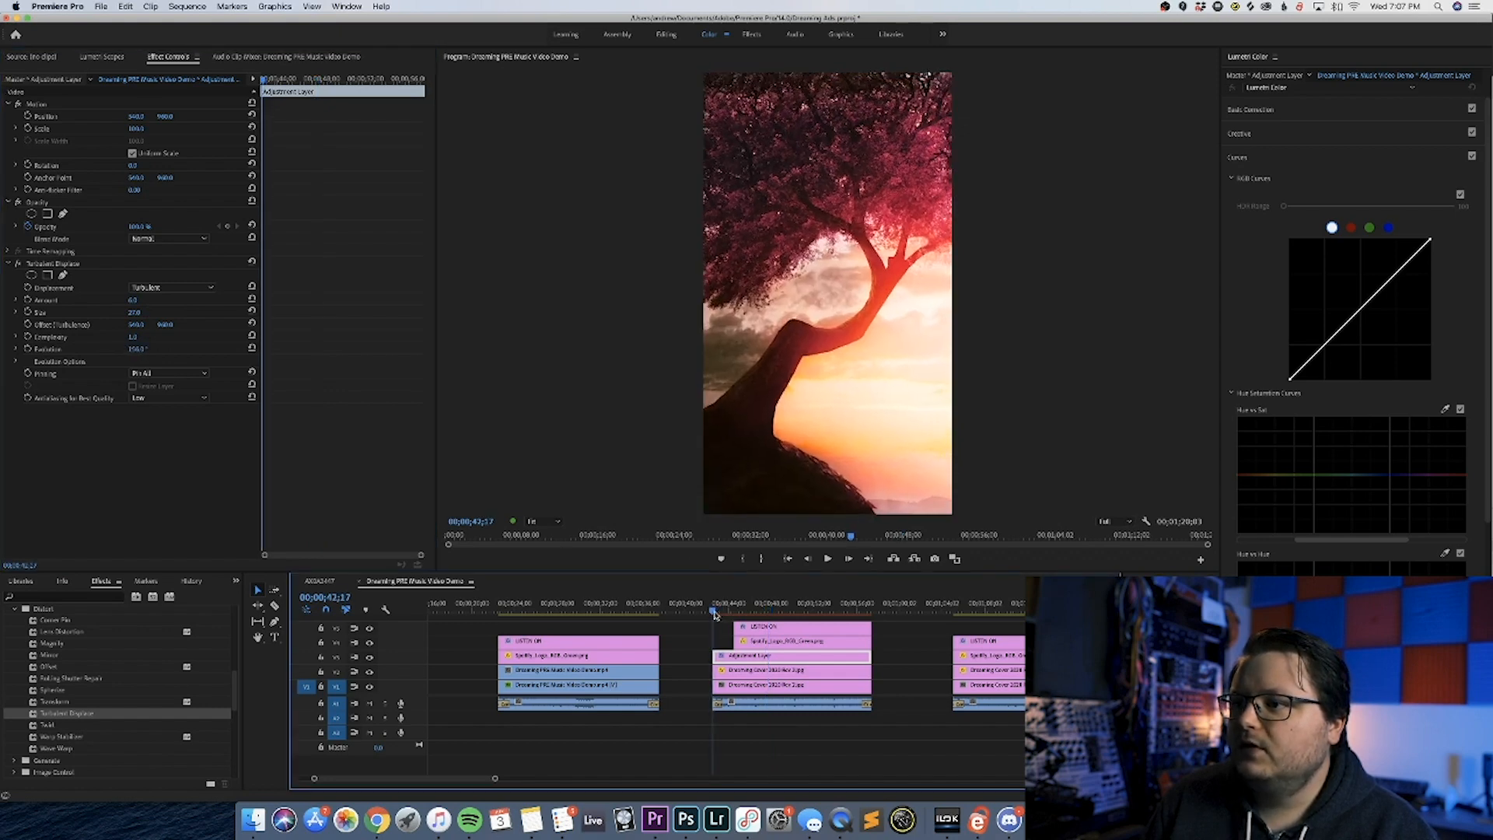
drag(715, 613, 732, 612)
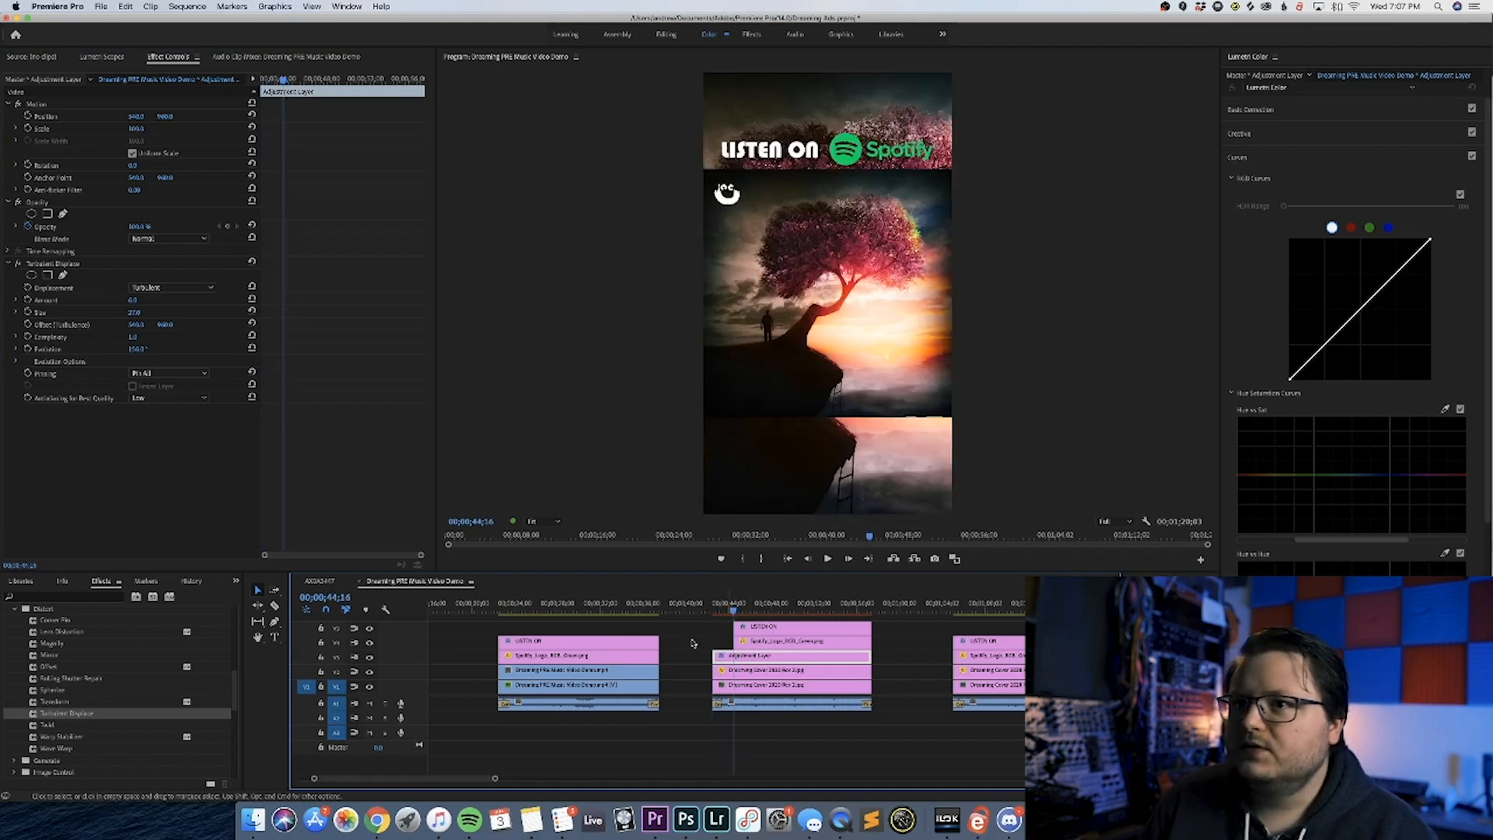
click(28, 349)
click(870, 611)
drag(869, 609, 872, 609)
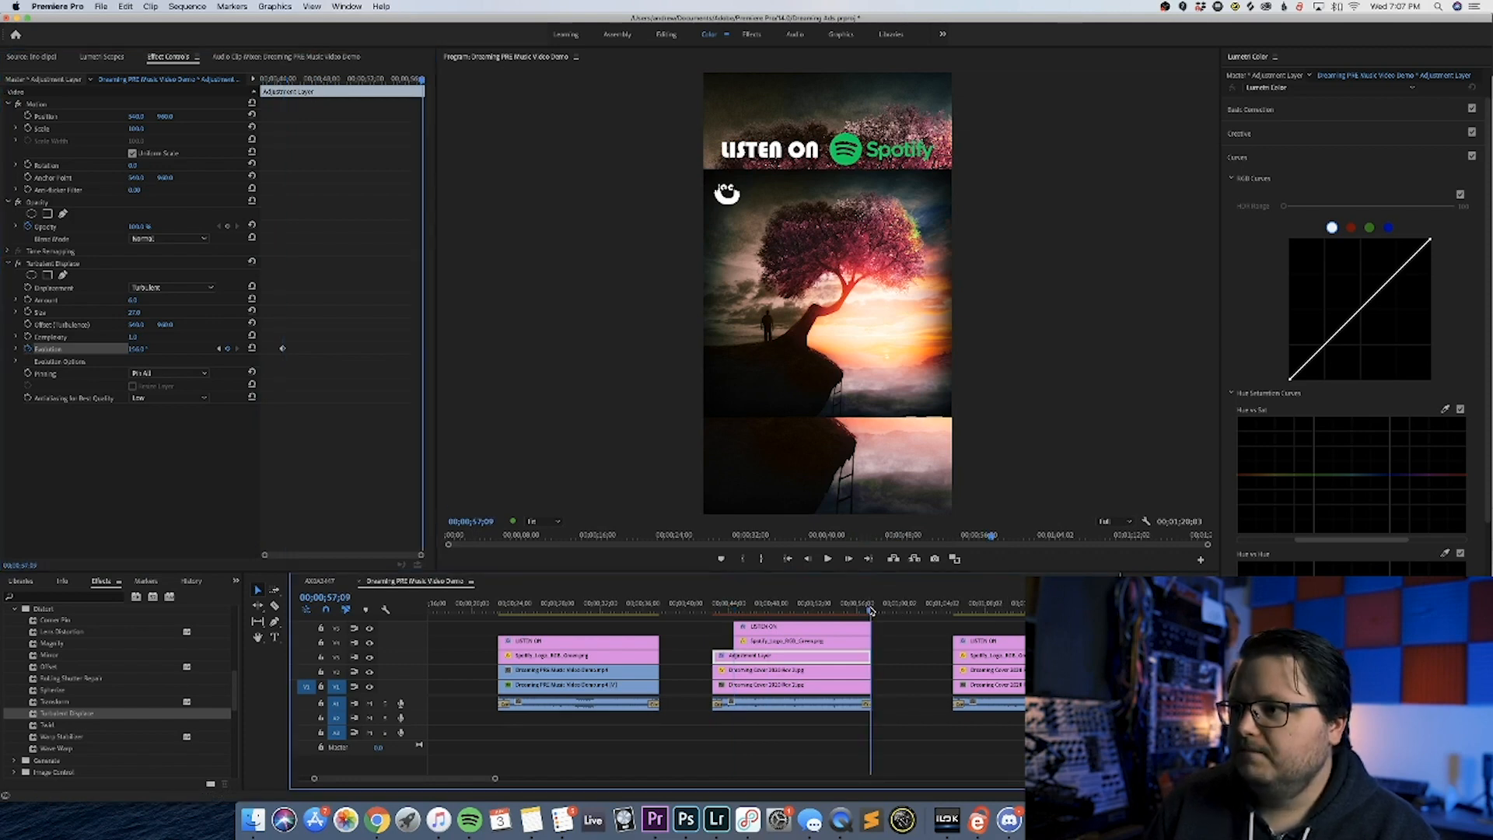
click(220, 349)
text(0)
key(Return)
click(237, 348)
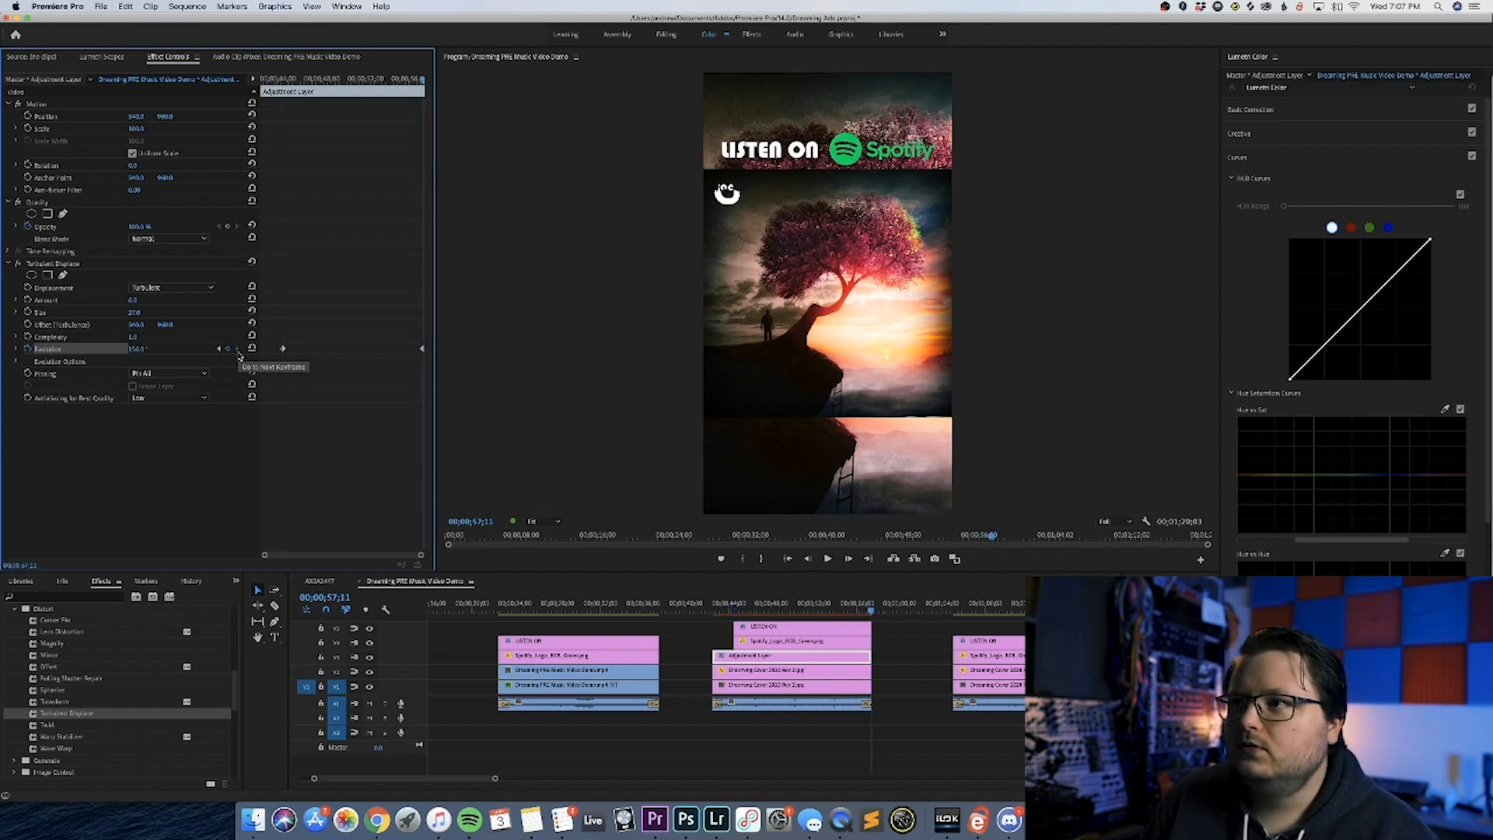
Play back the third segment to review the Turbulent Displace animation on the adjustment layer.
click(710, 739)
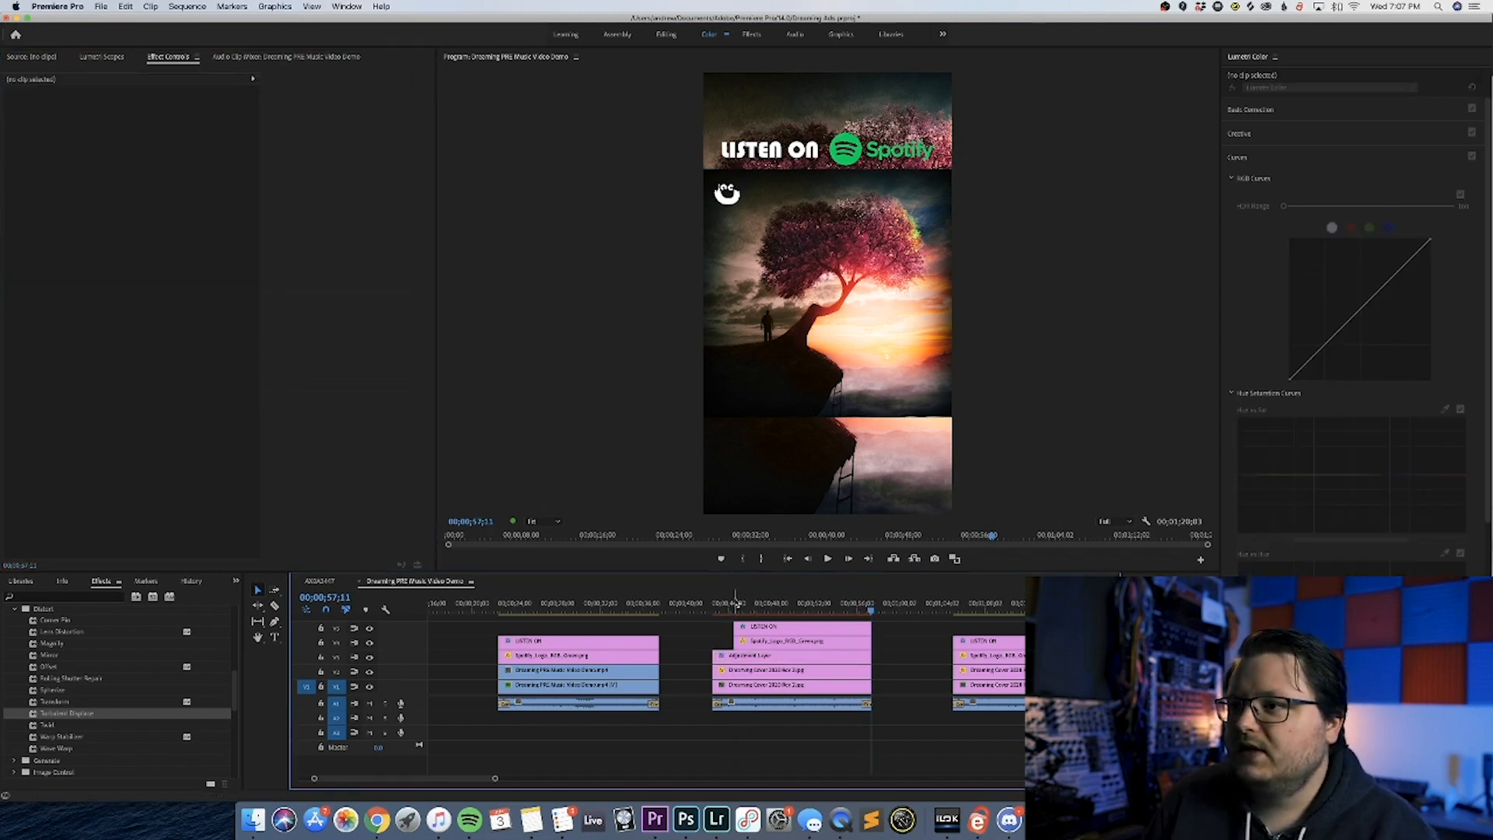
click(728, 606)
key(space)
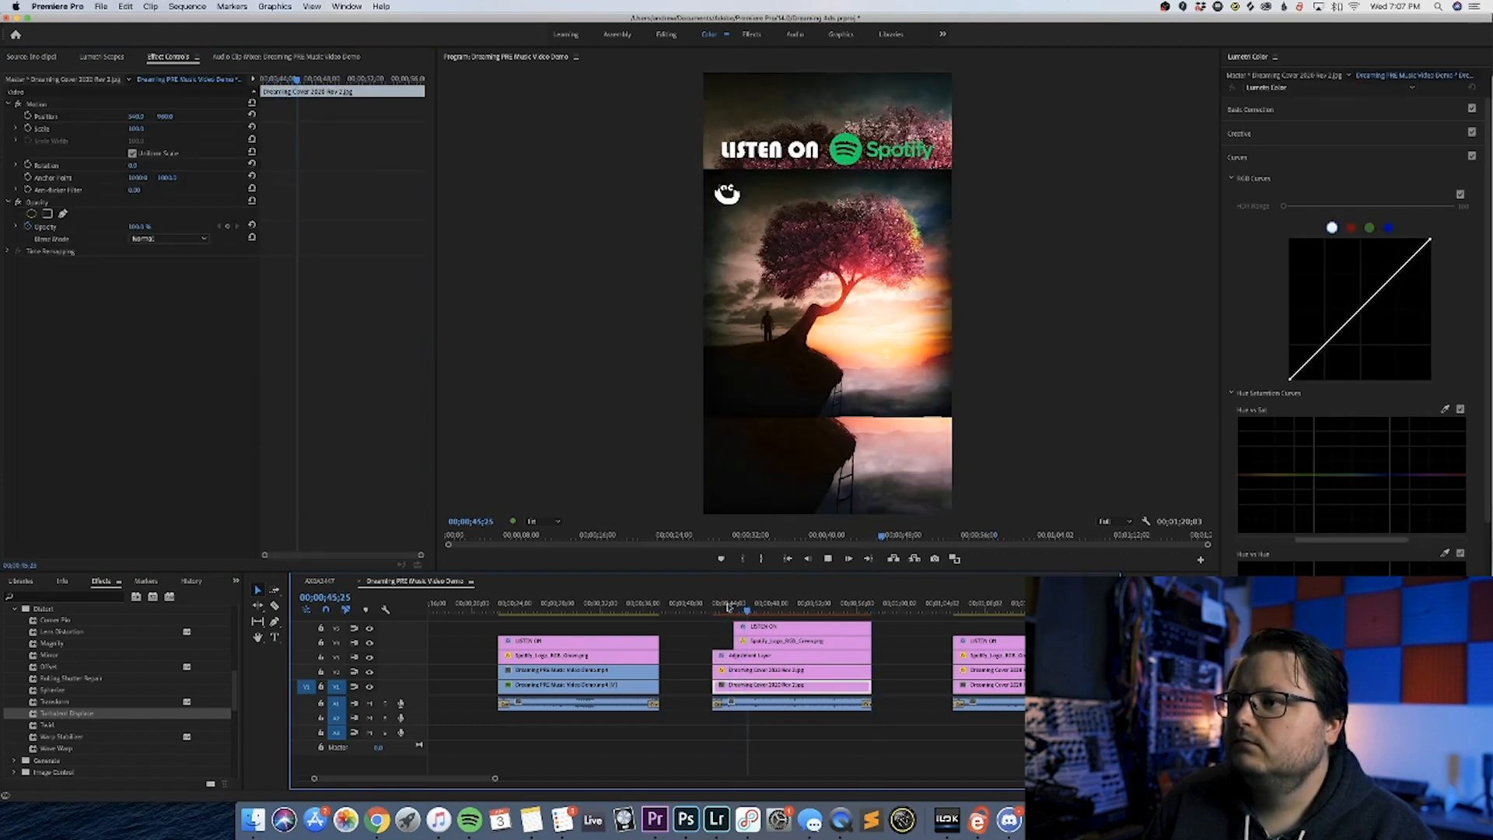
click(748, 656)
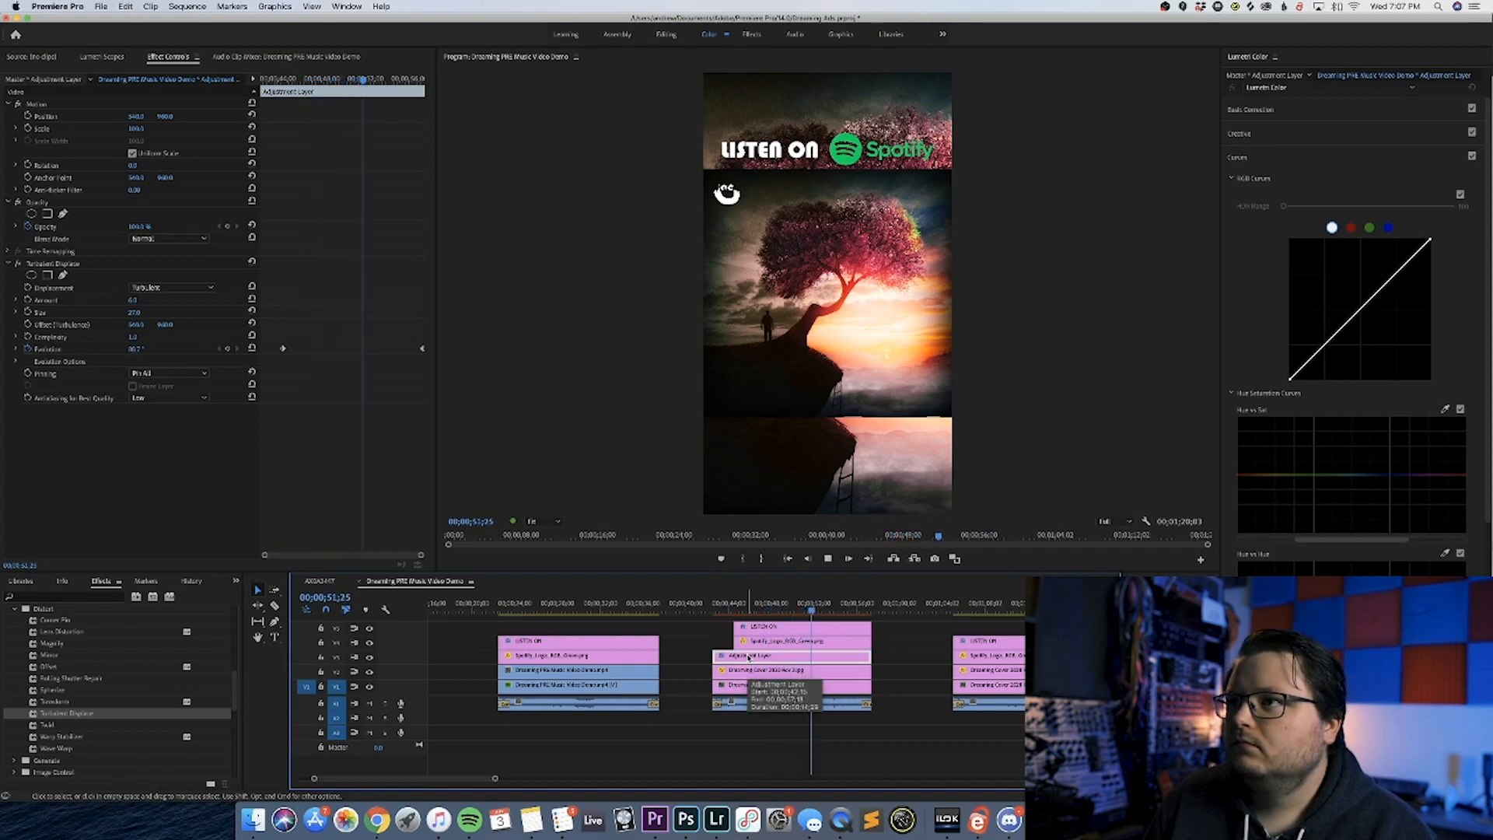
key(space)
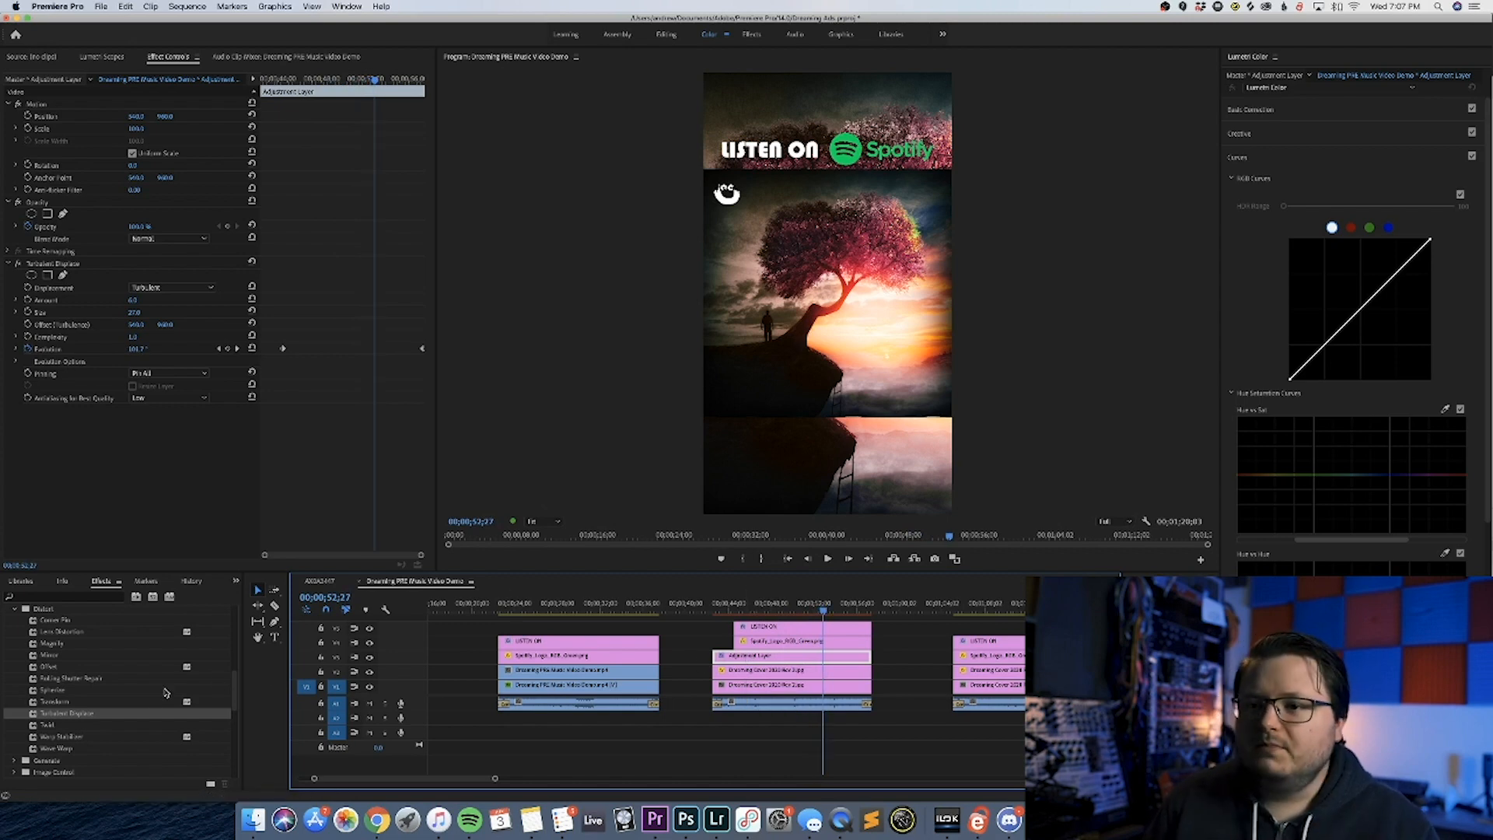
Find OverLight among the RG Universe Stylize effects and apply it to the third segment's adjustment layer.
scroll(78, 712, down, 8)
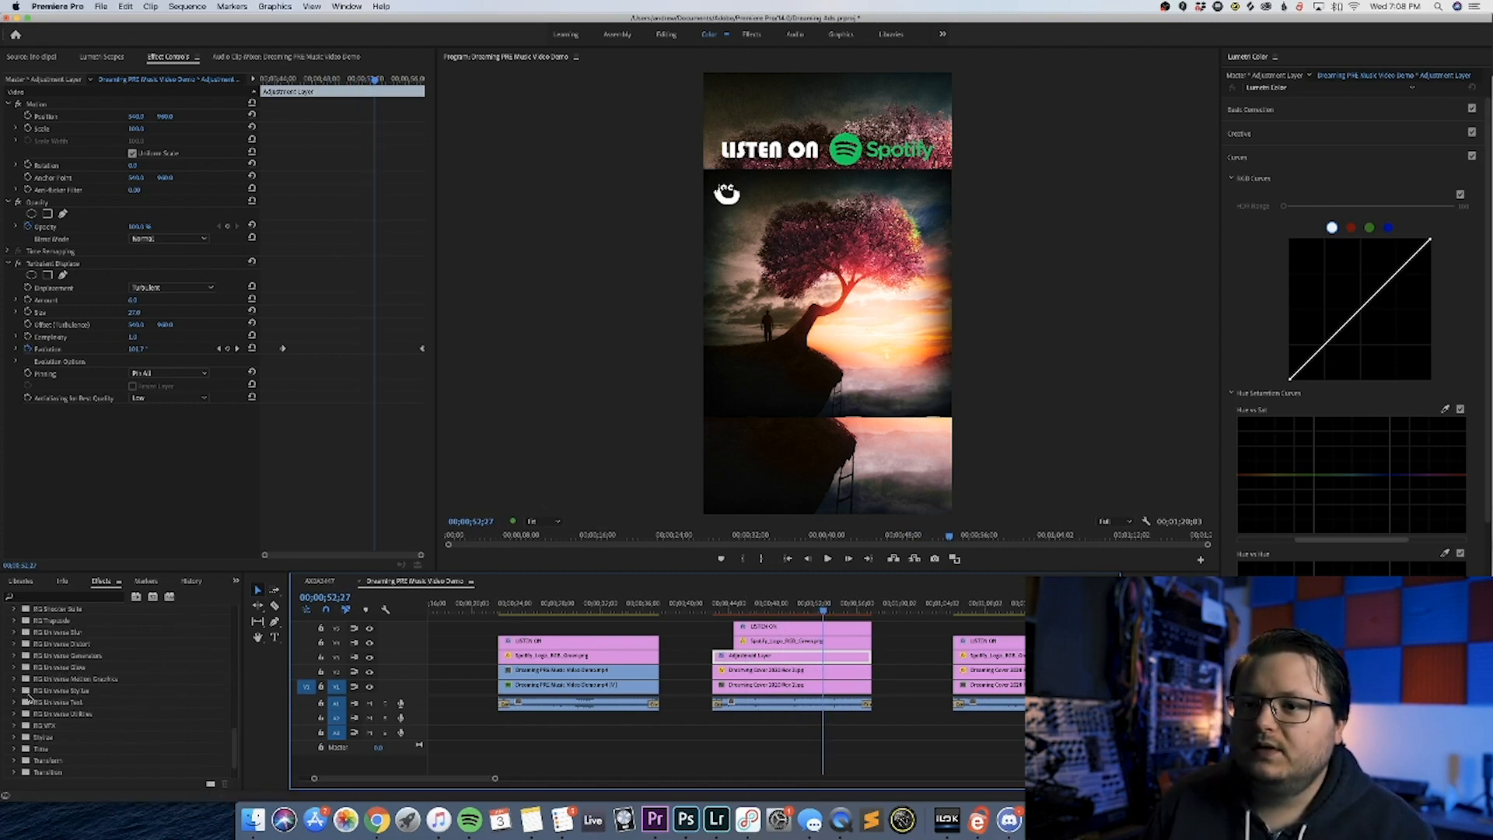
click(14, 691)
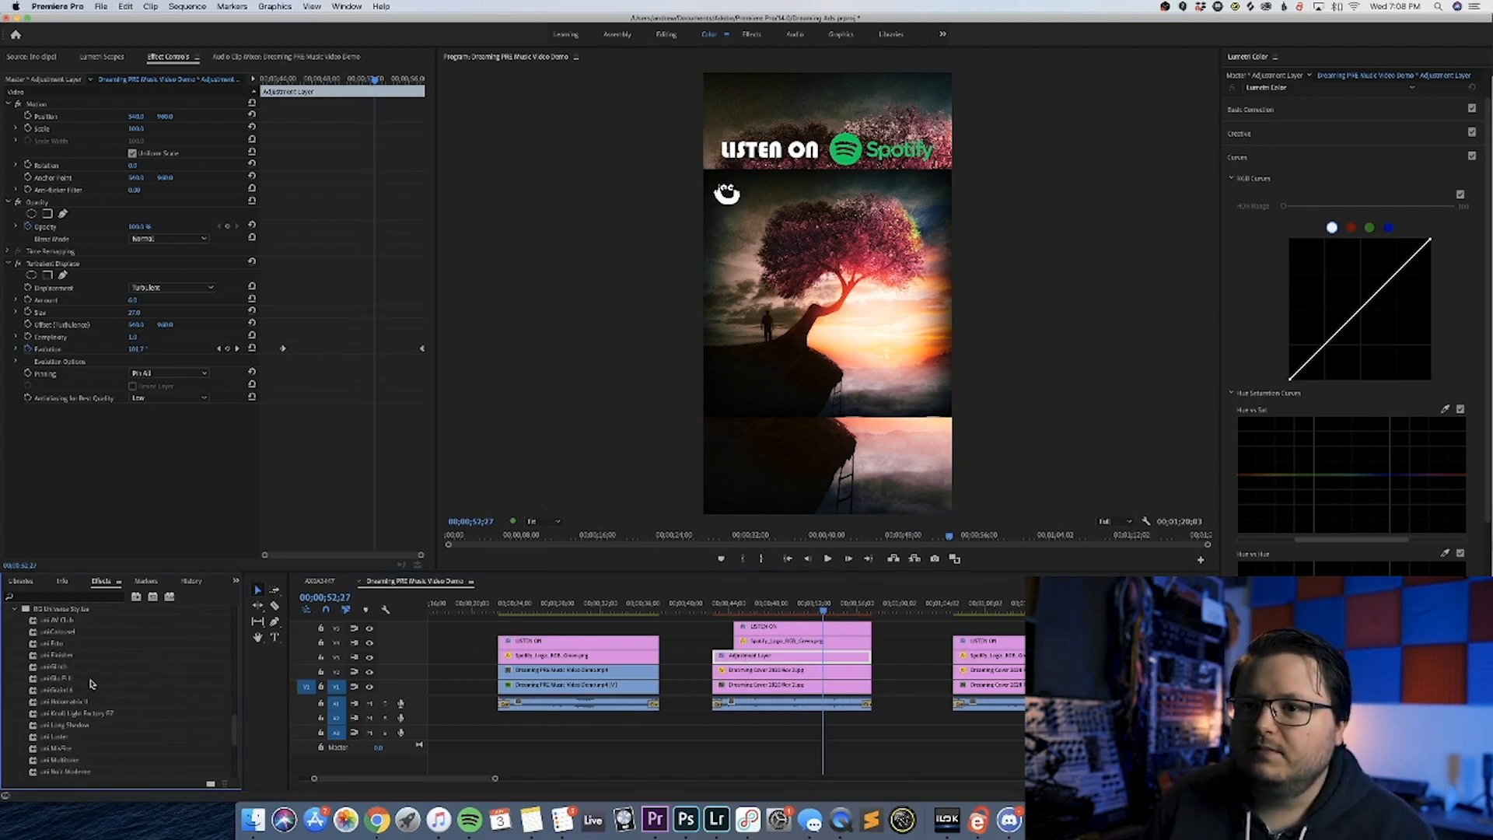
scroll(90, 638, down, 4)
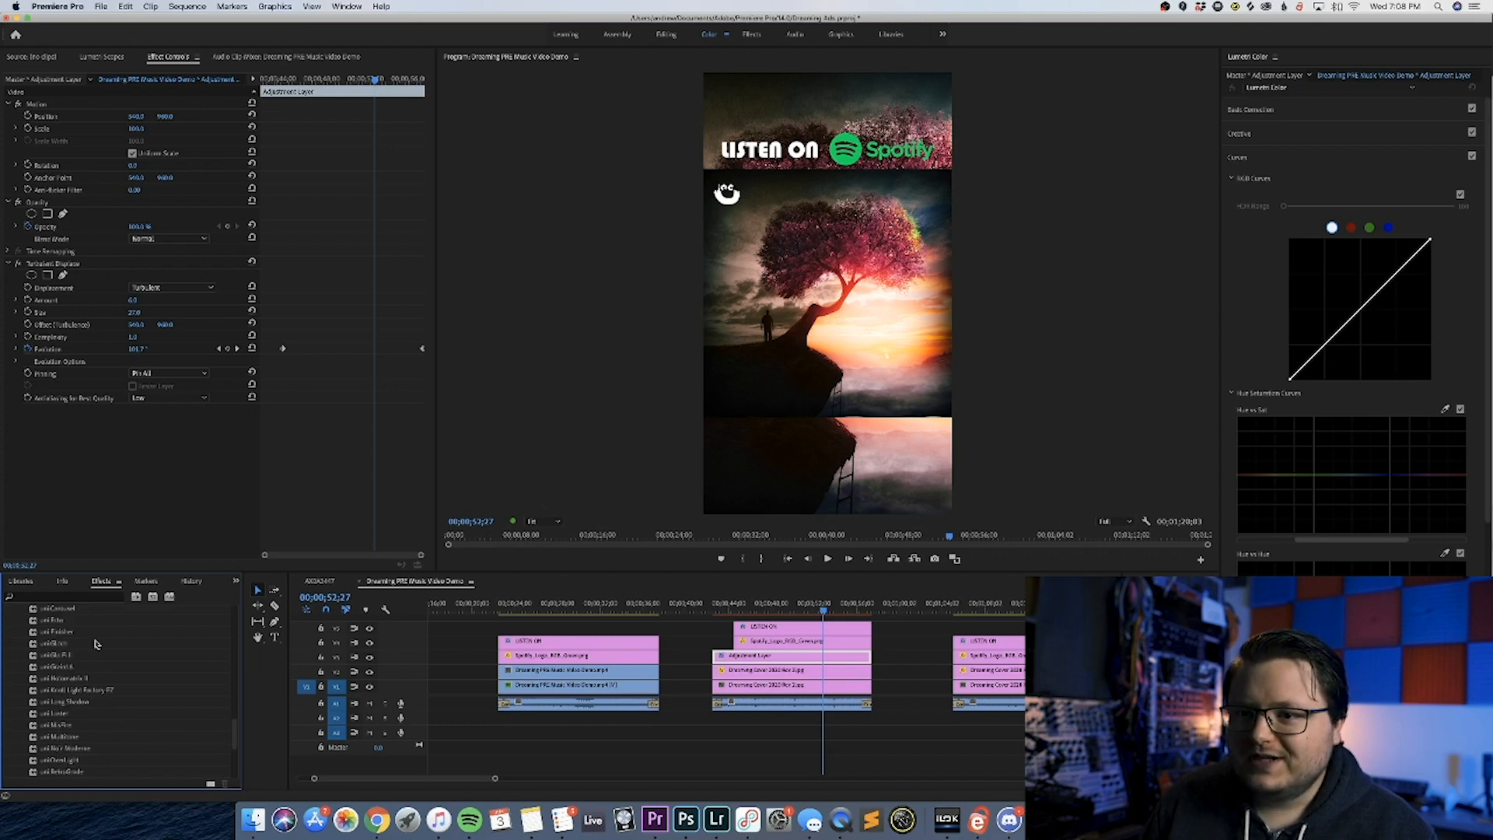
click(87, 739)
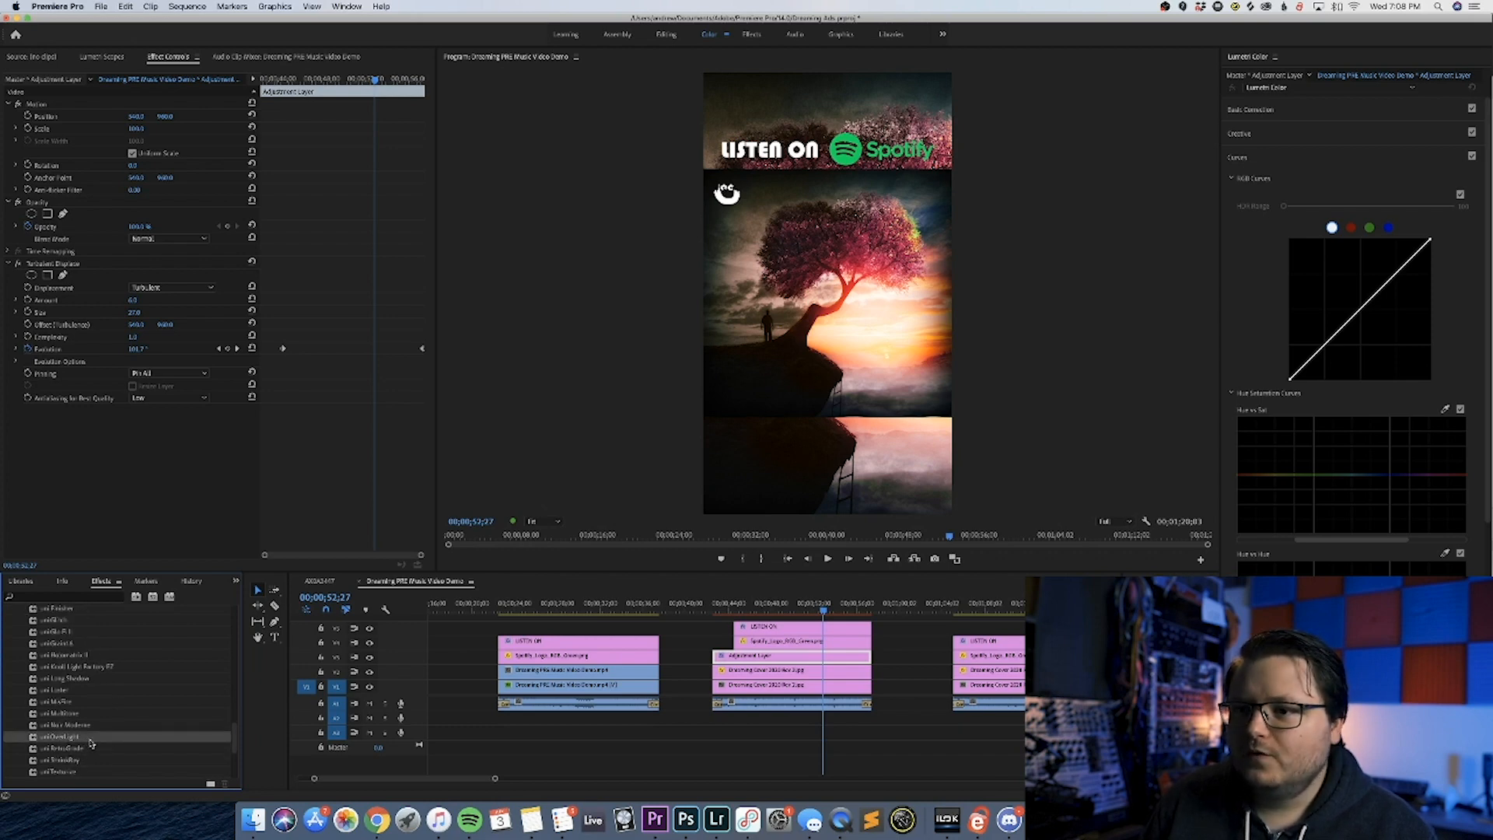
double_click(108, 734)
scroll(195, 409, down, 3)
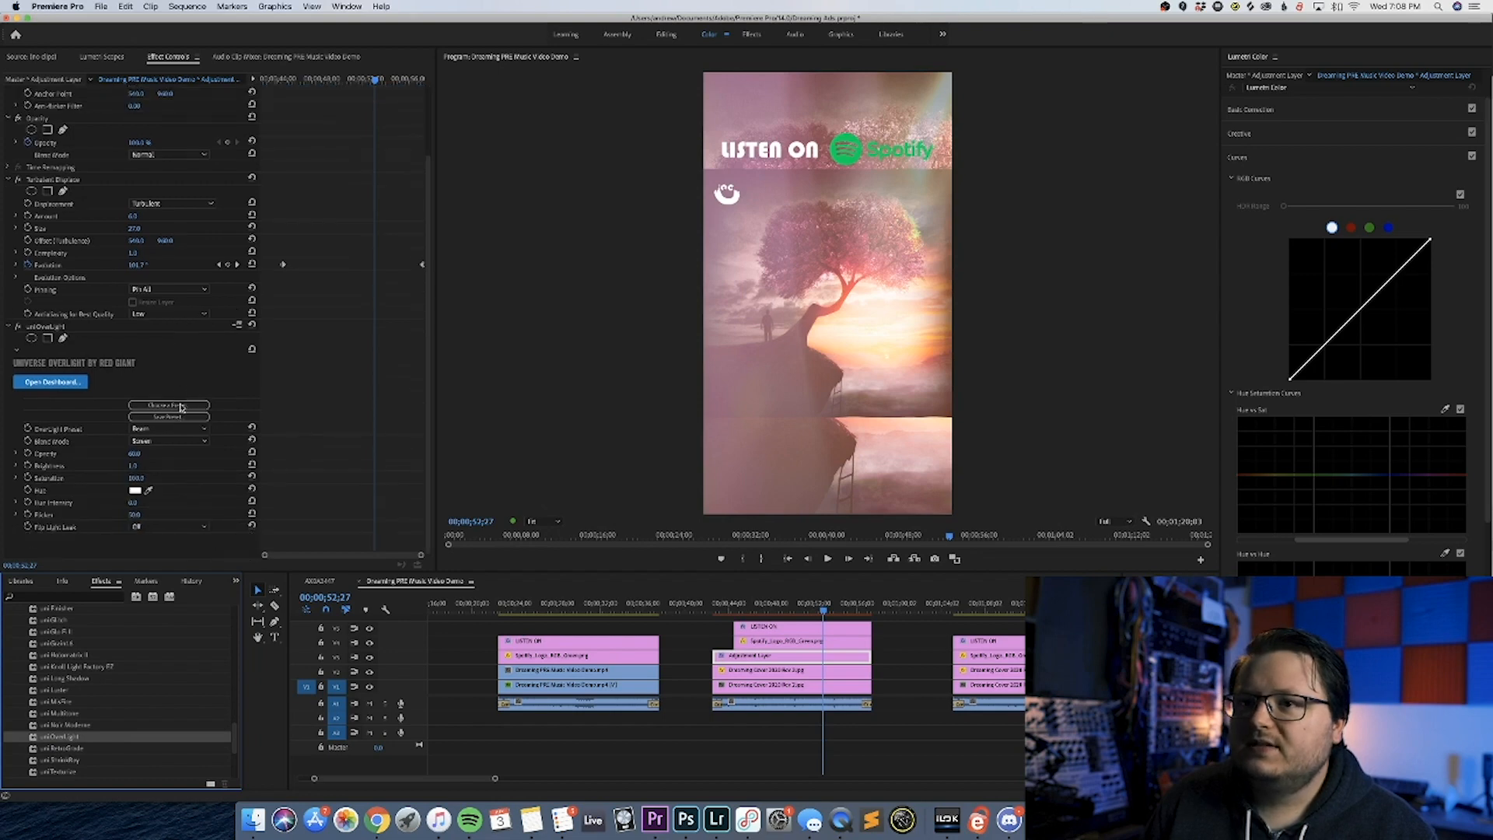
Set OverLight to Multiply blending at 62 opacity with reduced saturation and flicker, and play back the segment.
drag(137, 455, 101, 454)
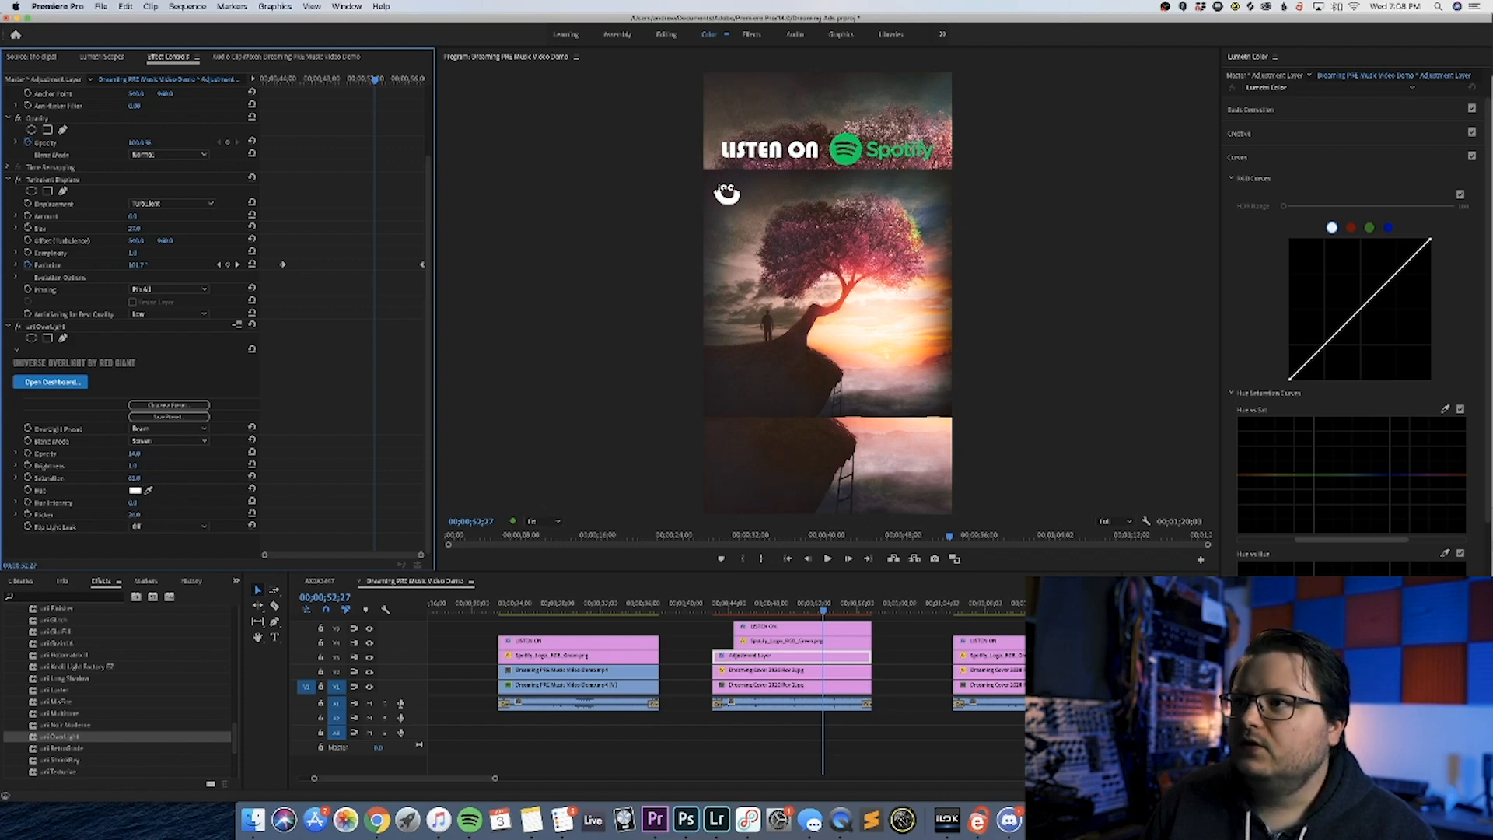
click(161, 441)
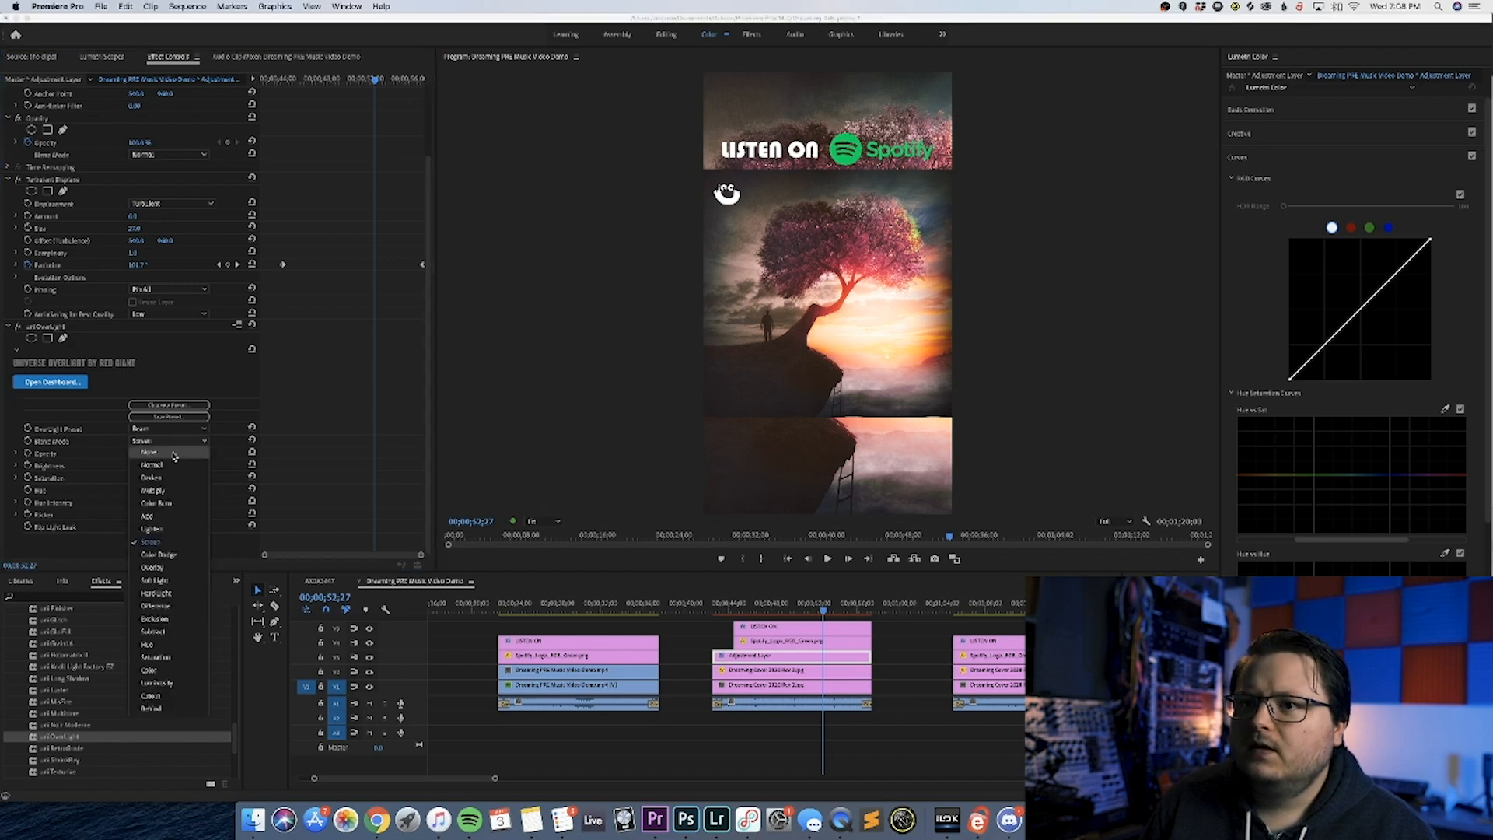
click(177, 490)
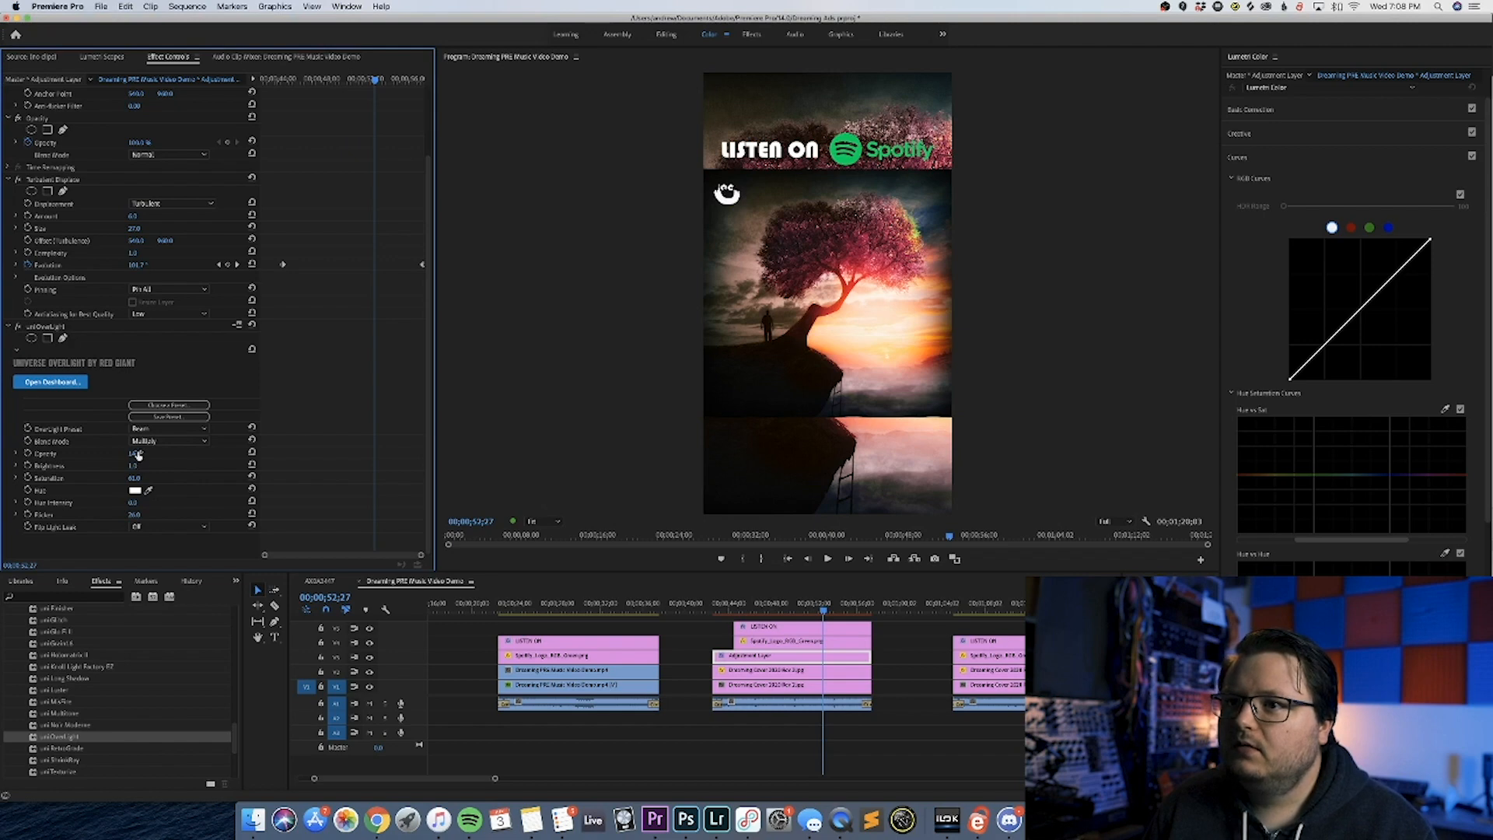
mouse_move(134, 454)
mouse_down()
mouse_move(149, 453)
mouse_move(123, 453)
mouse_up()
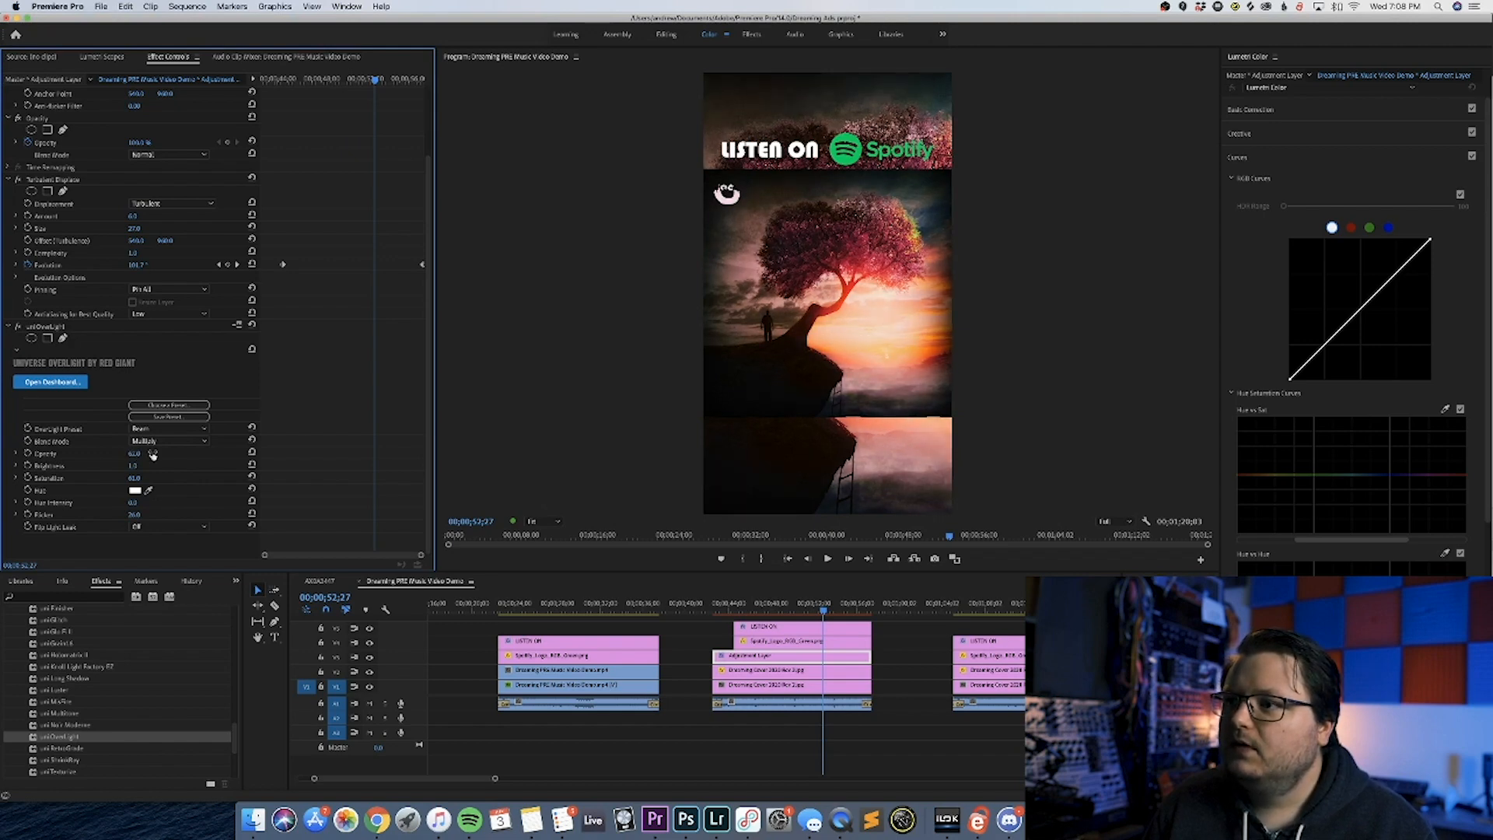
click(732, 604)
key(space)
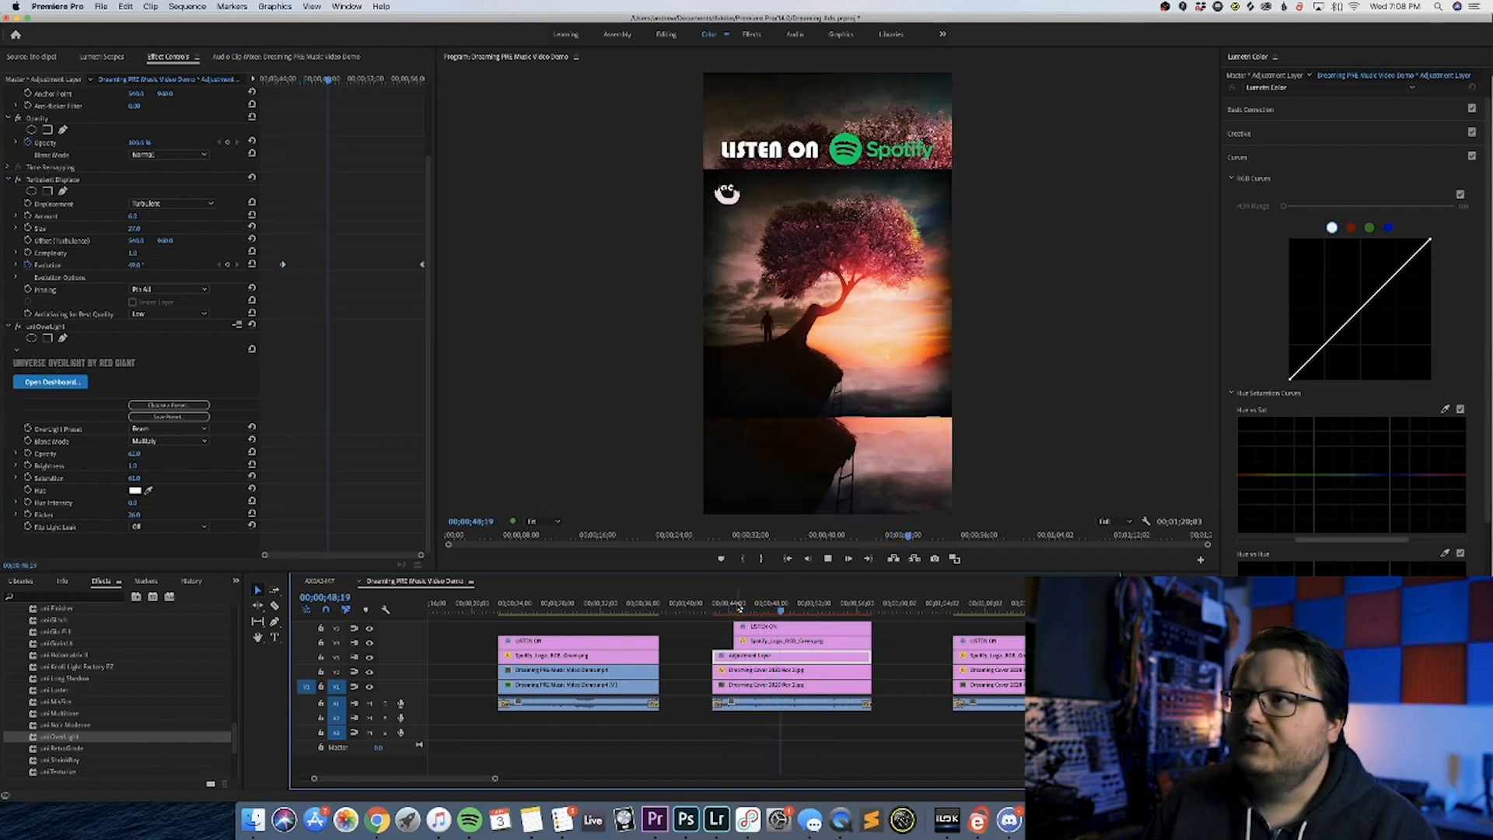
key(space)
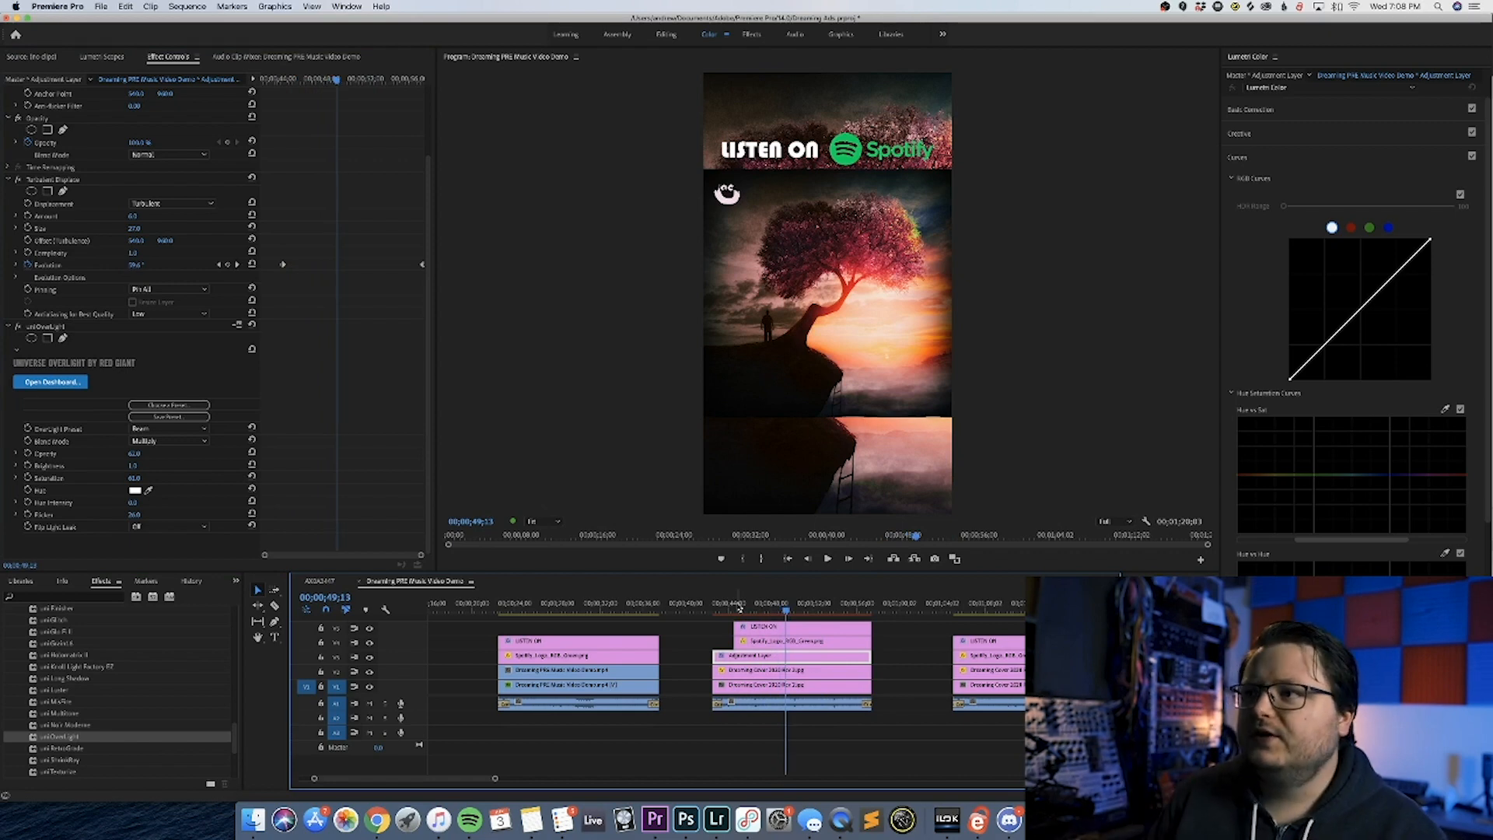
Add Gaussian Blur to the third segment's background cover image on V1 with a blurriness of about 22.
click(804, 685)
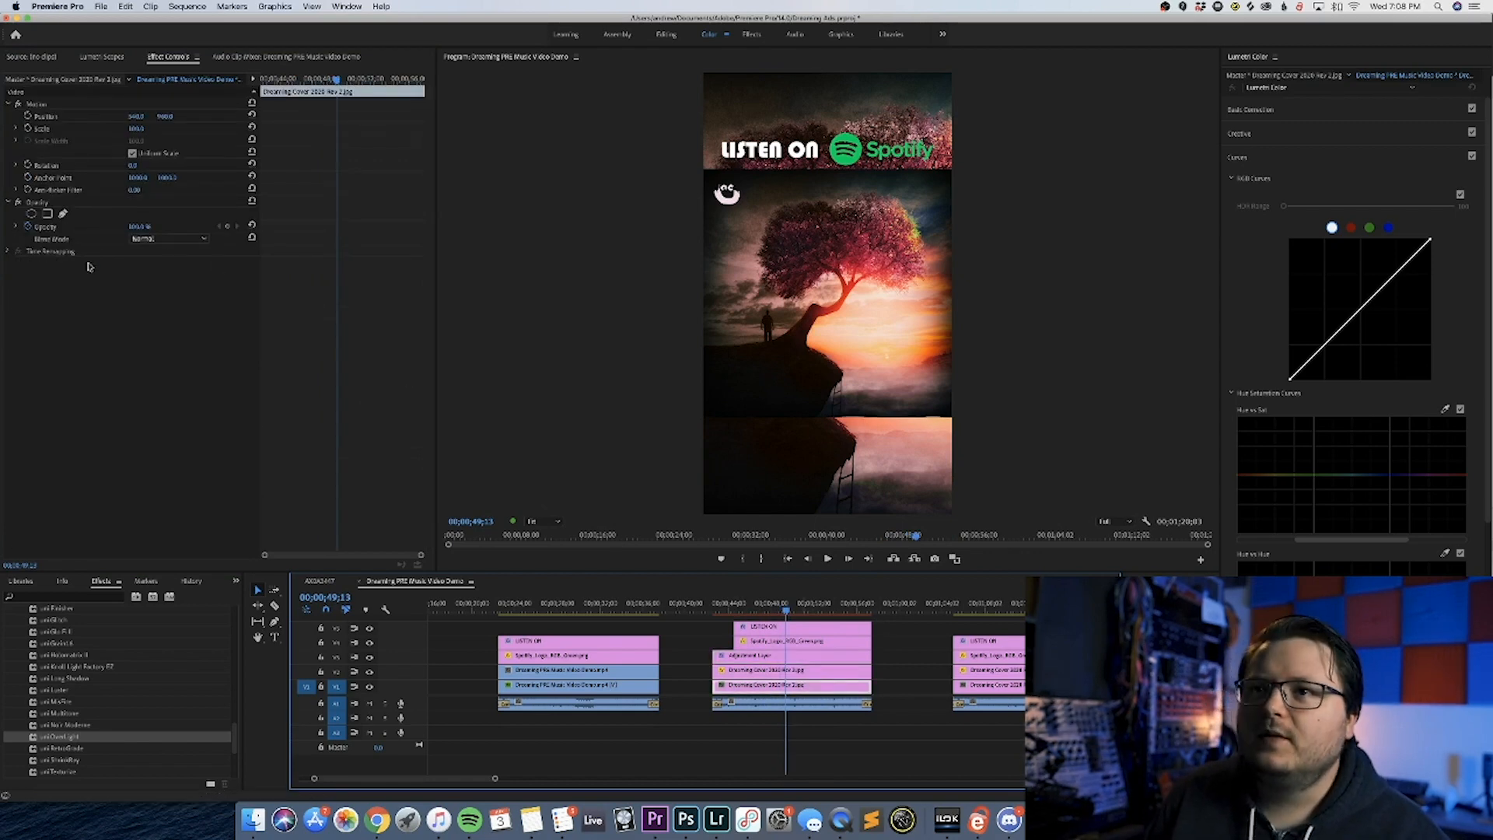
click(66, 597)
text(gau)
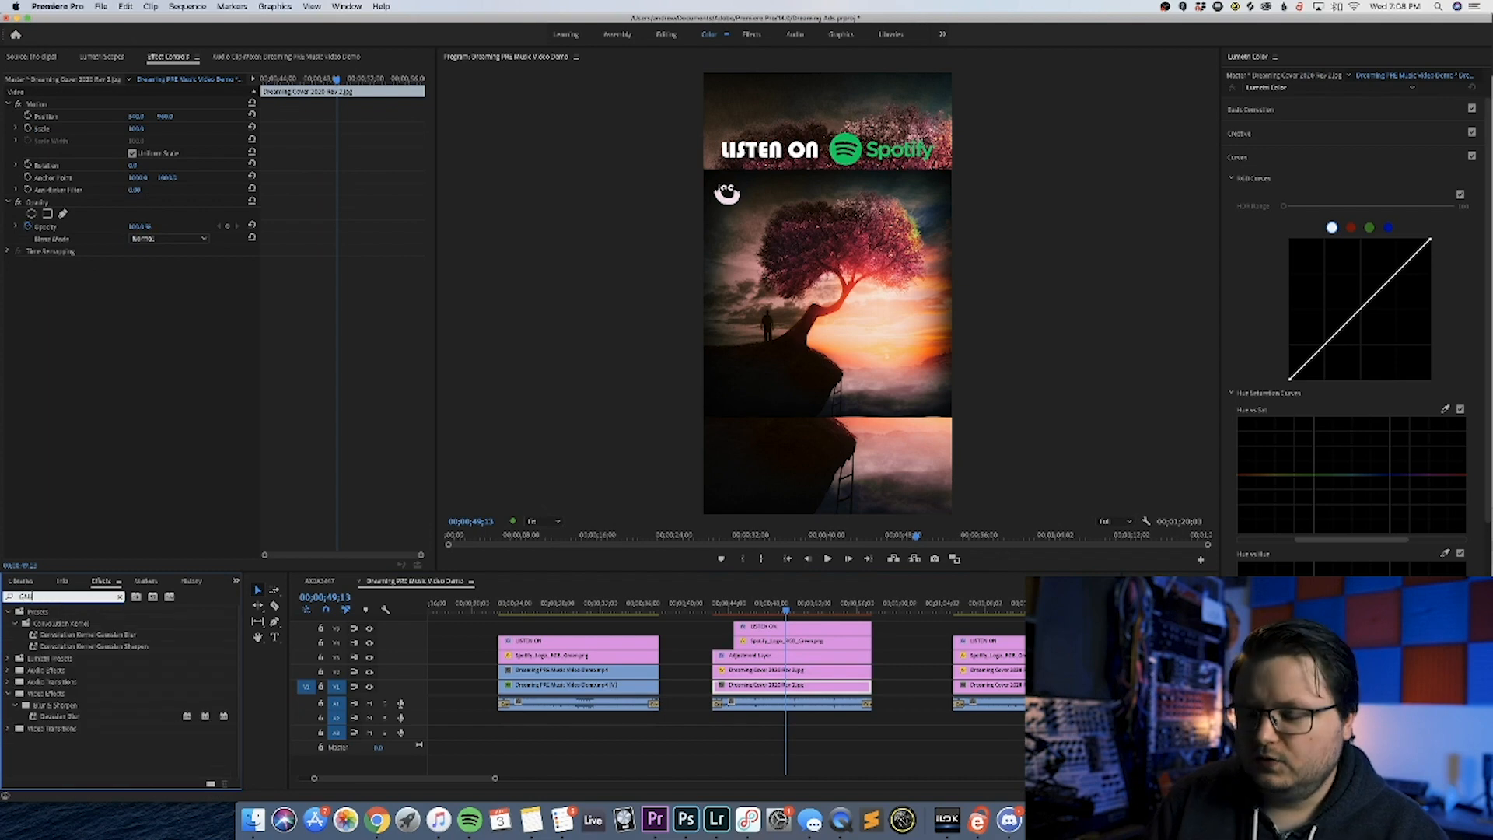
drag(59, 716, 86, 381)
drag(135, 287, 176, 287)
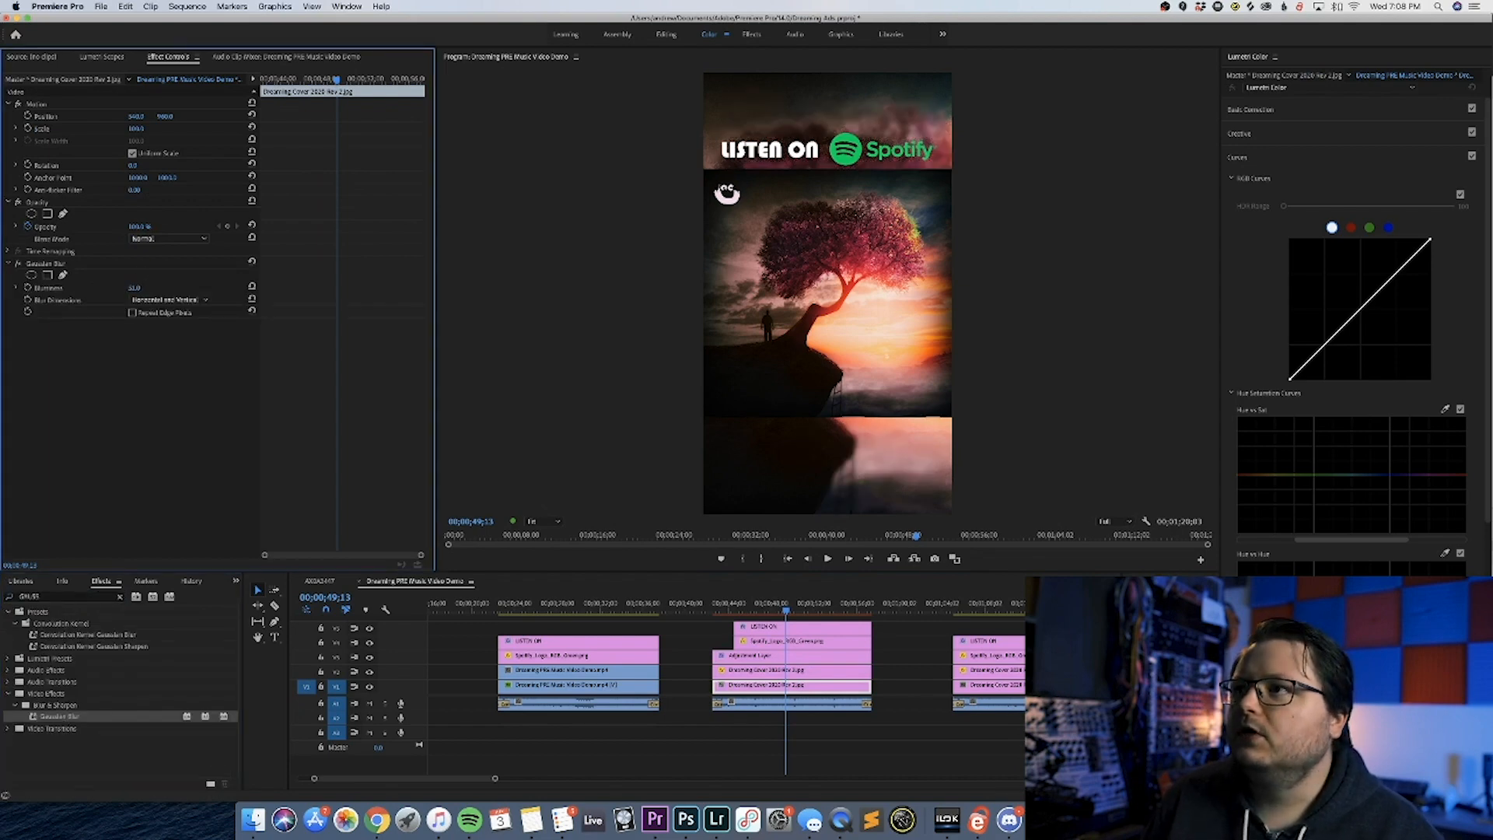
click(878, 750)
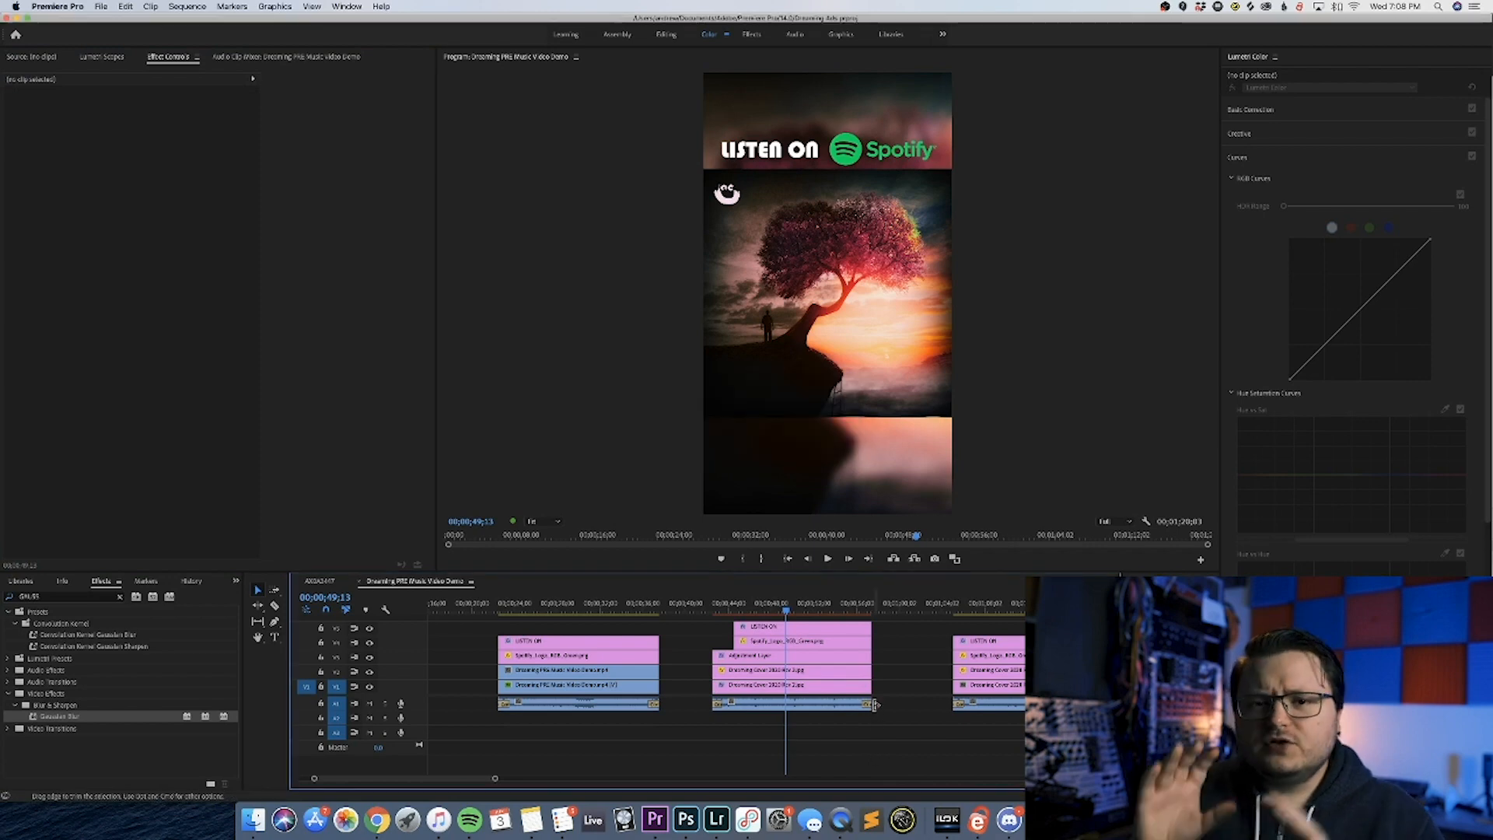